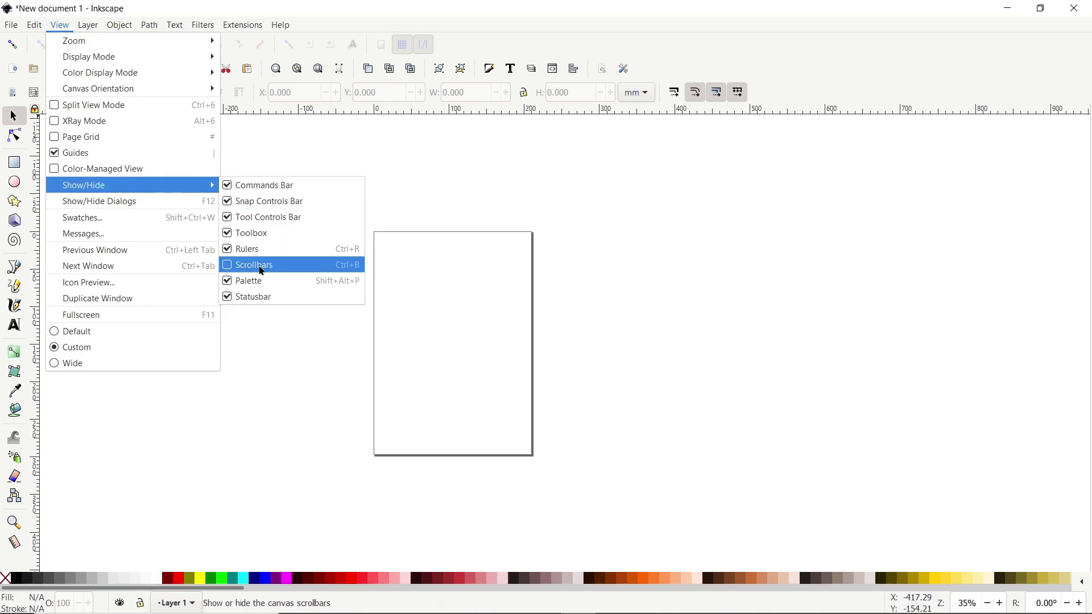
Step: Show the canvas scrollbars
click(251, 266)
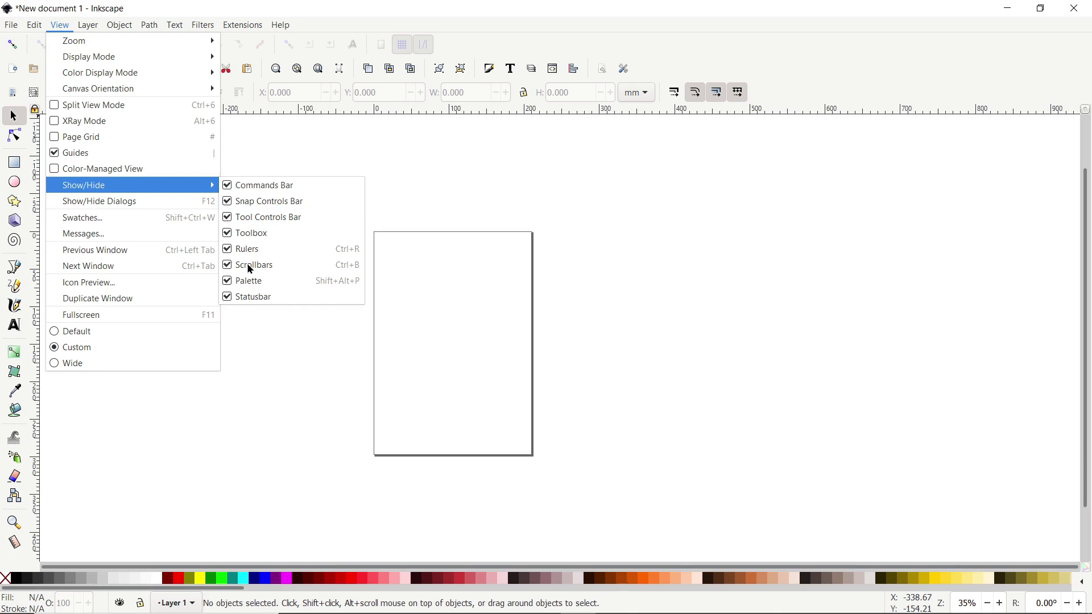
Step: Set both the document's display units and its custom page size units to px
click(11, 25)
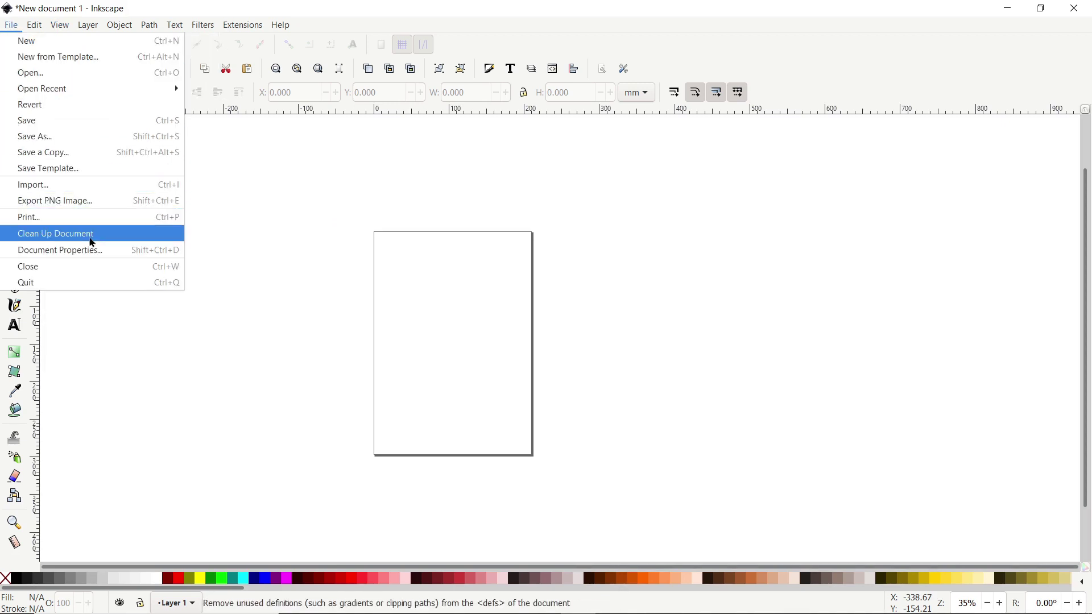
click(92, 249)
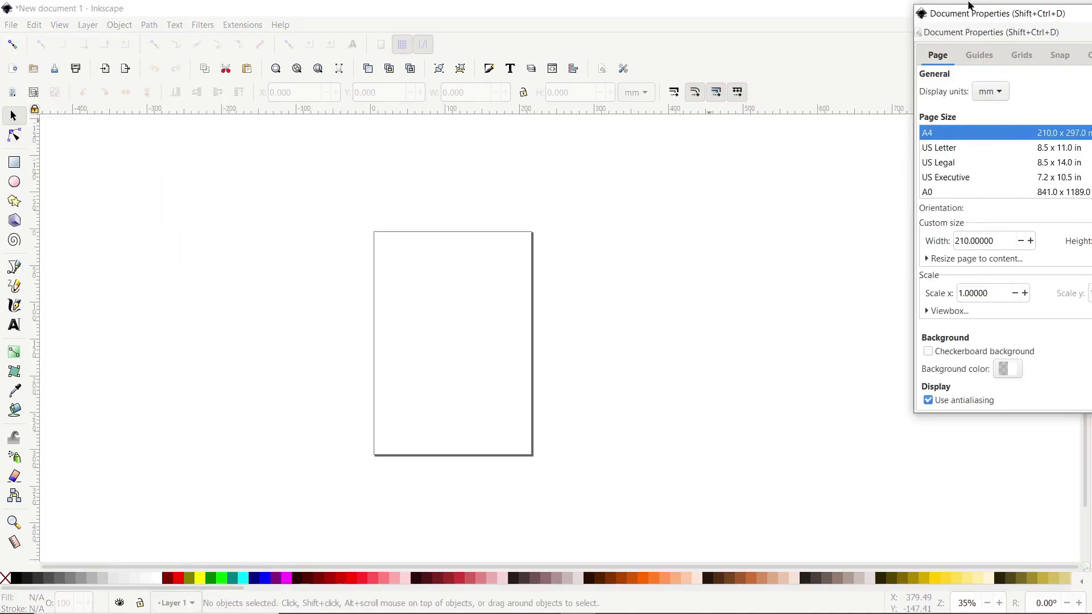
drag(969, 5, 337, 93)
click(370, 173)
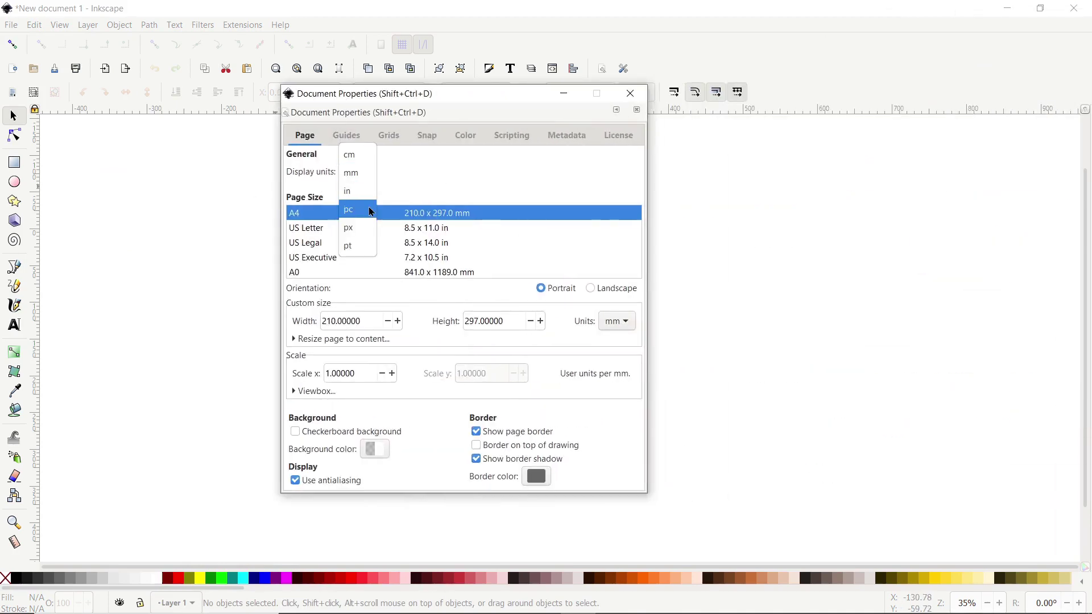
click(358, 228)
click(621, 323)
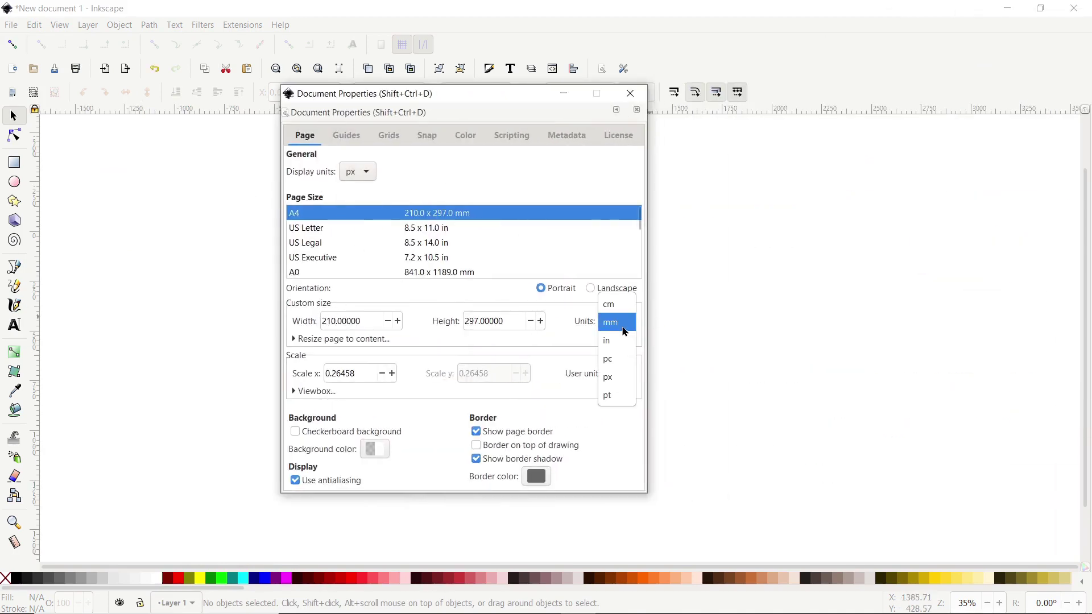
click(611, 378)
Step: Set the custom page size to 1920 px wide and 1080 px high and close the document properties
drag(373, 322, 308, 322)
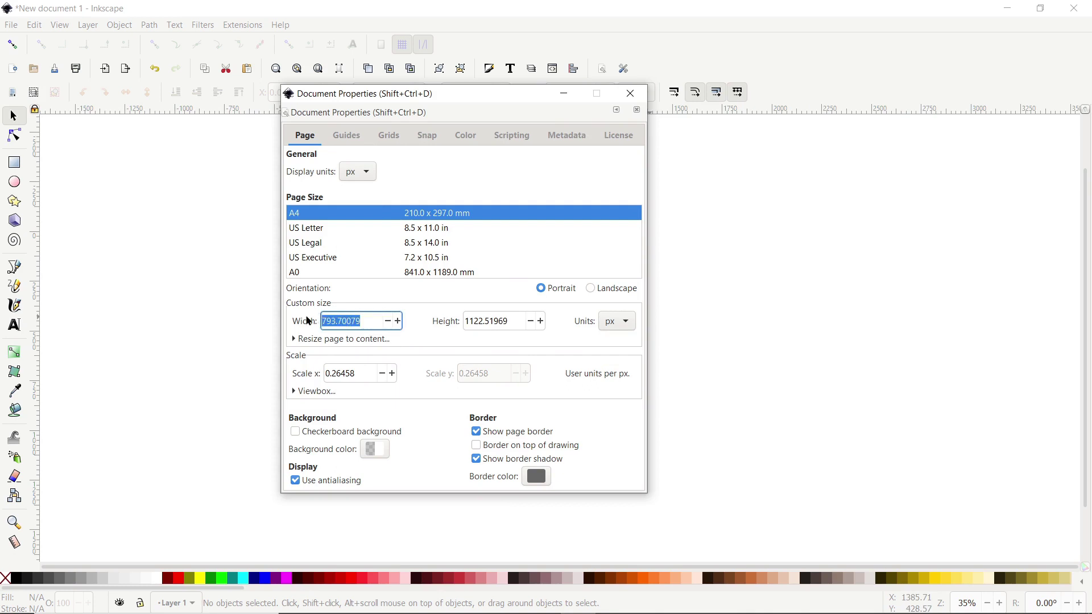
text(1920)
drag(511, 327, 462, 332)
text(1080)
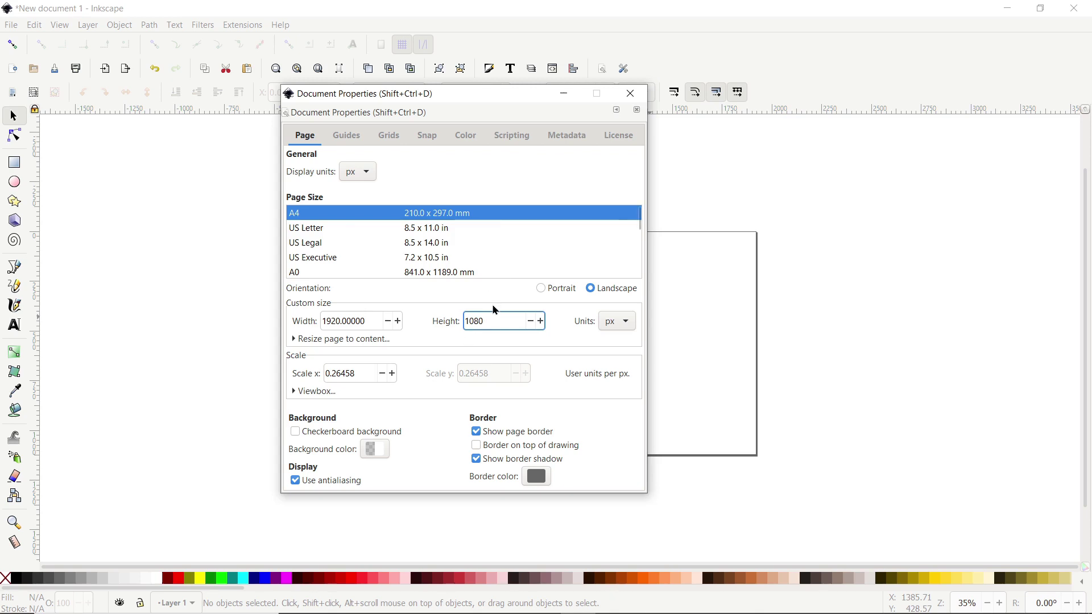
click(630, 93)
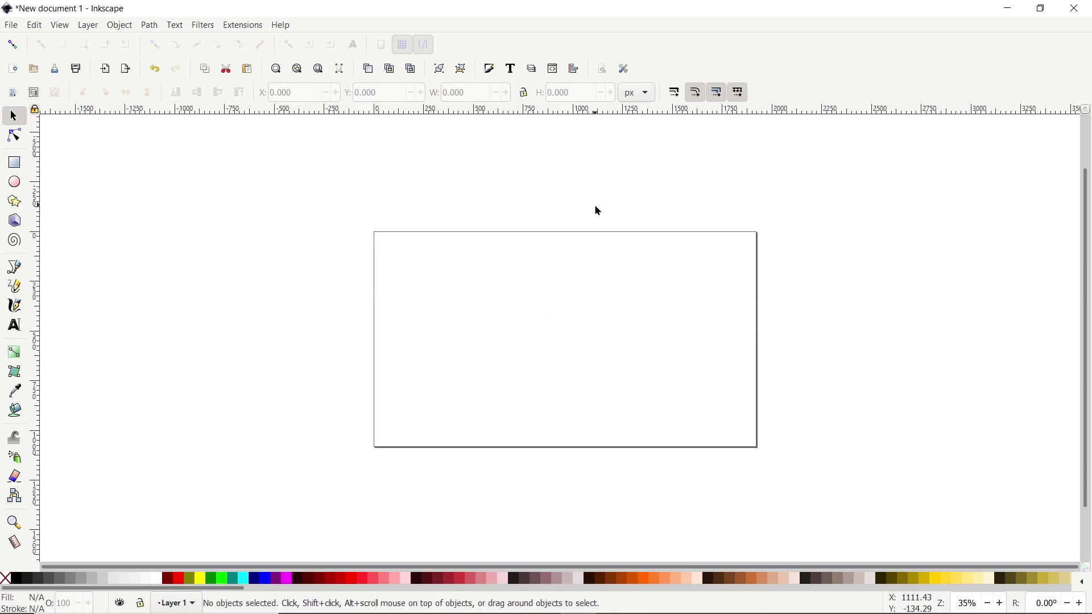
Step: Open the Fill and Stroke and the Align and Distribute dialogs and fit the page in the window
click(492, 78)
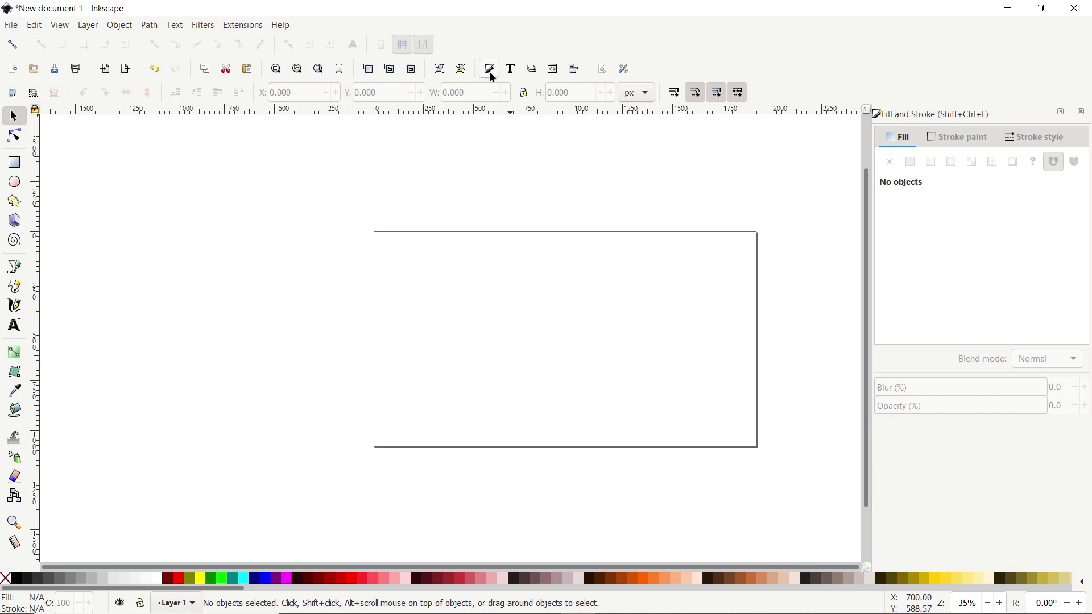
click(573, 74)
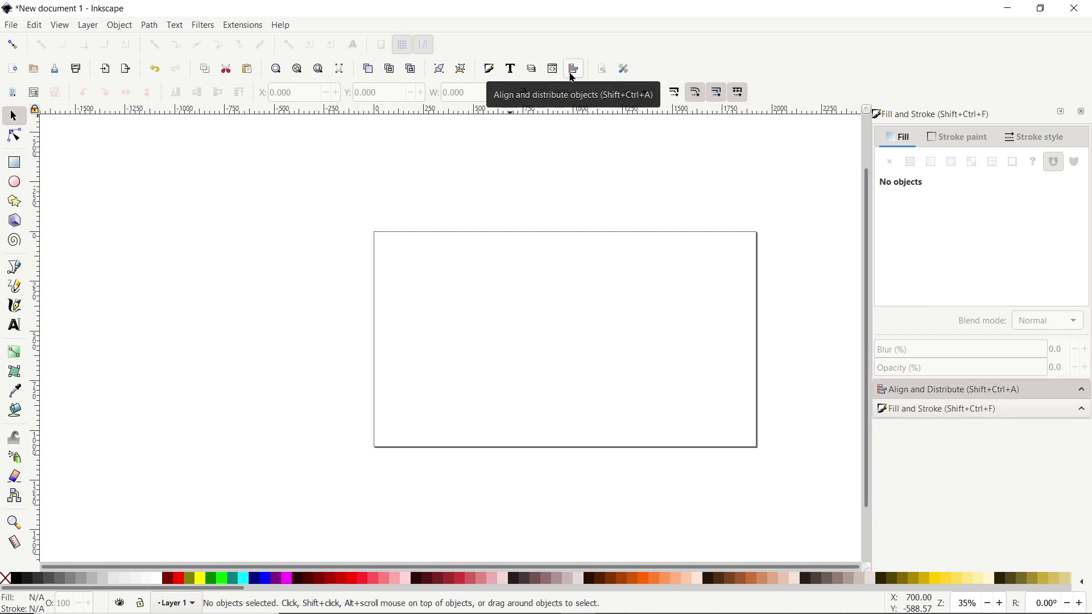
click(318, 70)
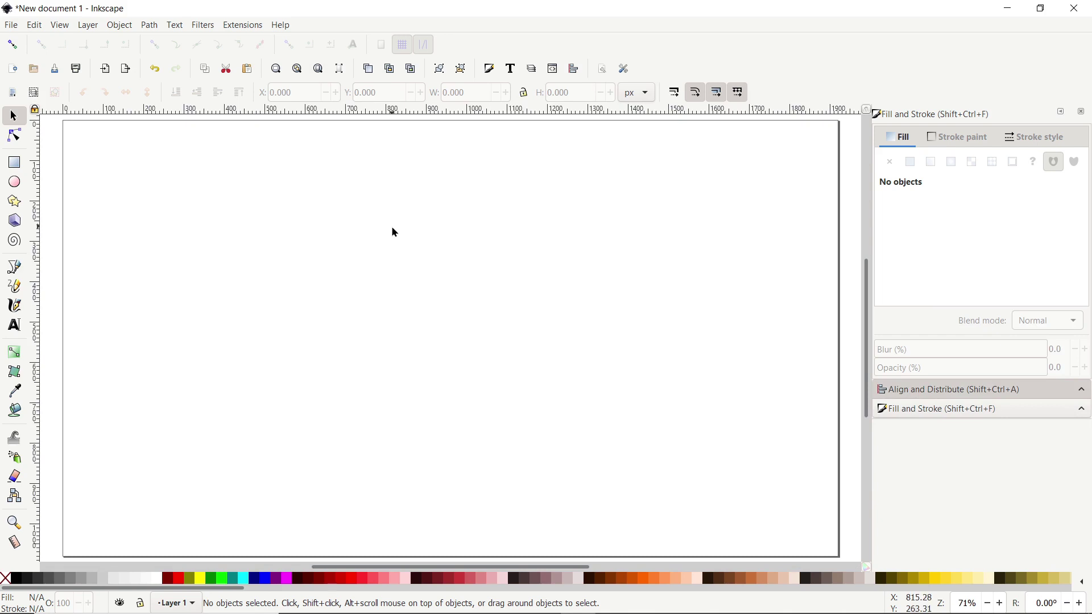
Step: Draw a straight horizontal line about 993 px long across the upper part of the page with the Bezier pen
click(15, 268)
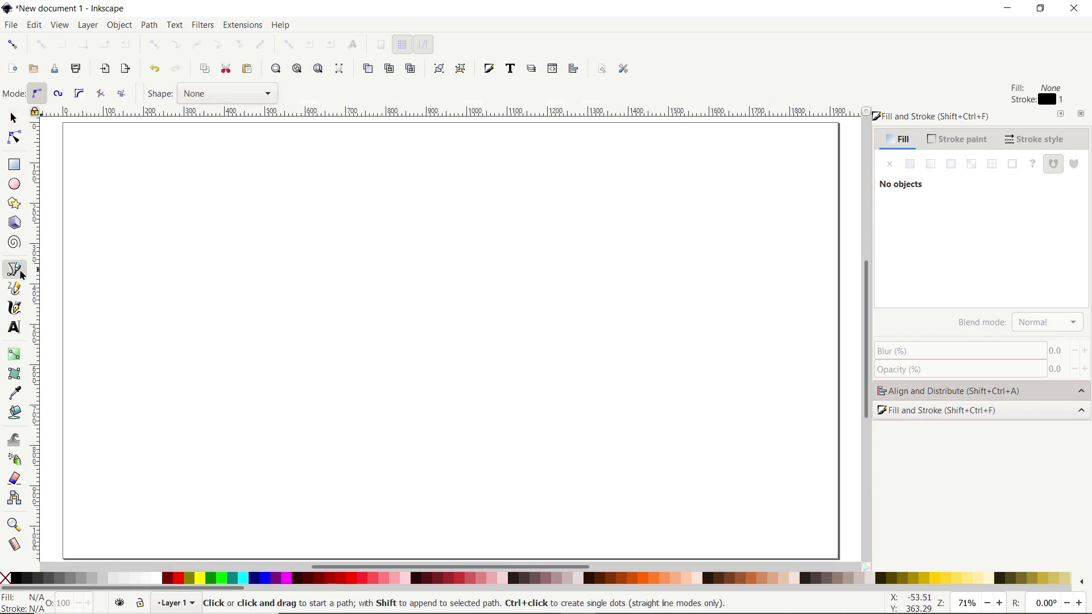
click(152, 239)
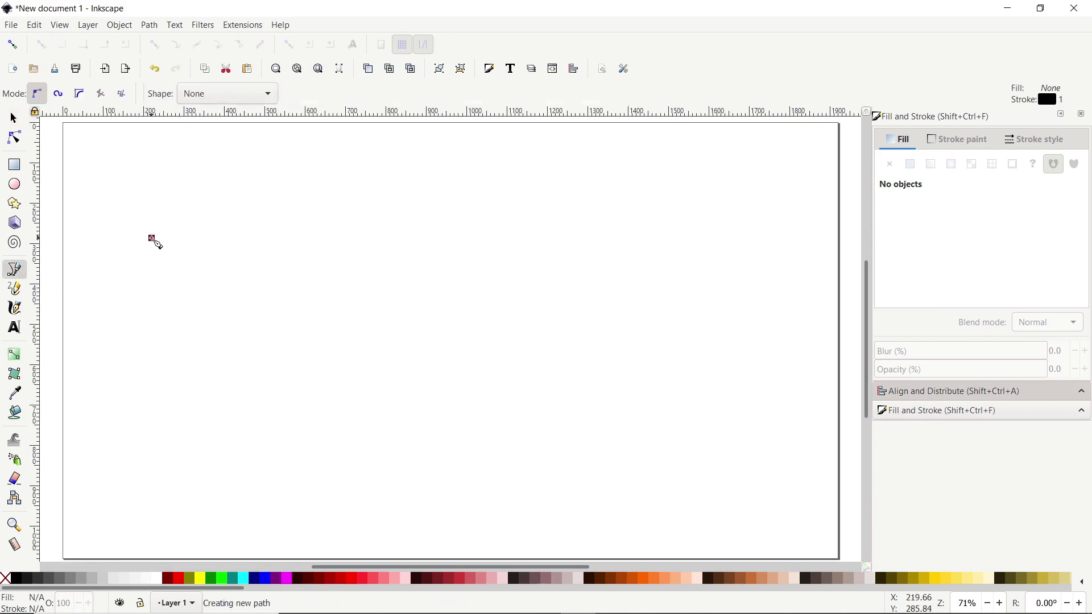
ctrl+click(152, 239)
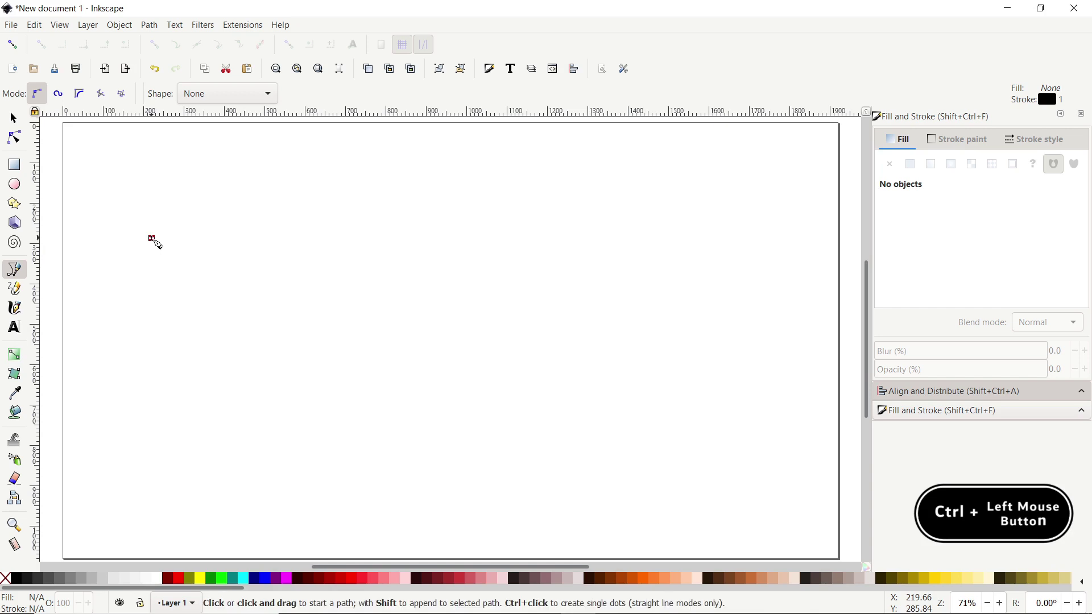
click(153, 239)
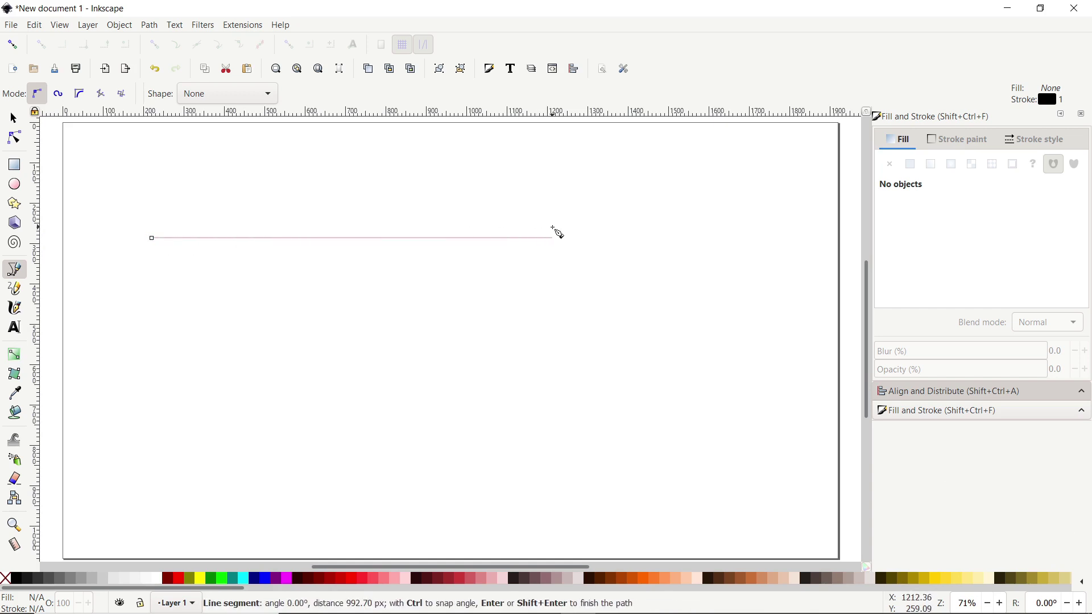
click(553, 238)
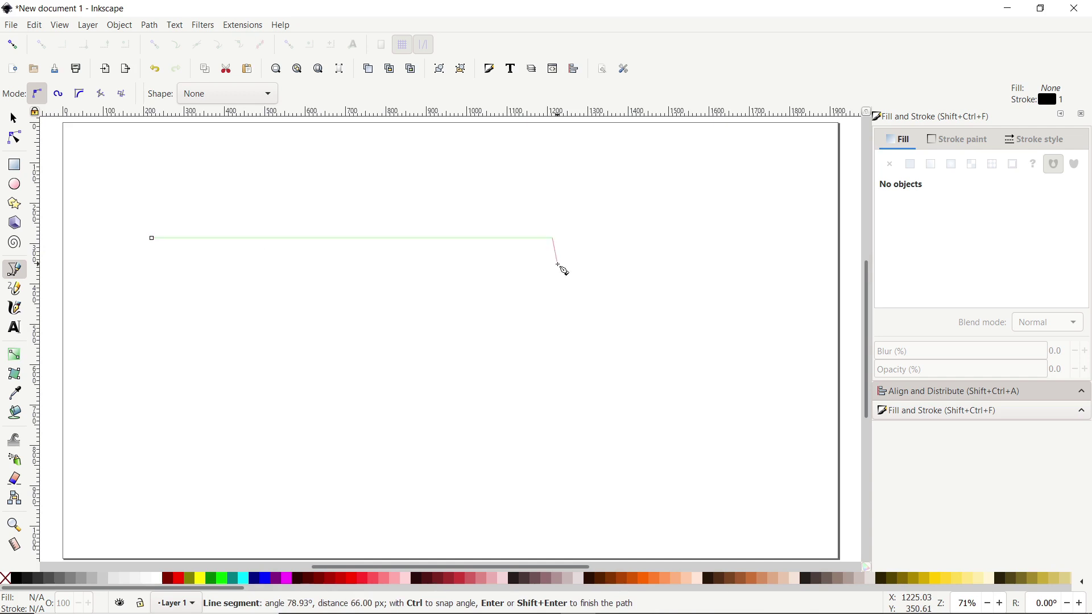
key(Return)
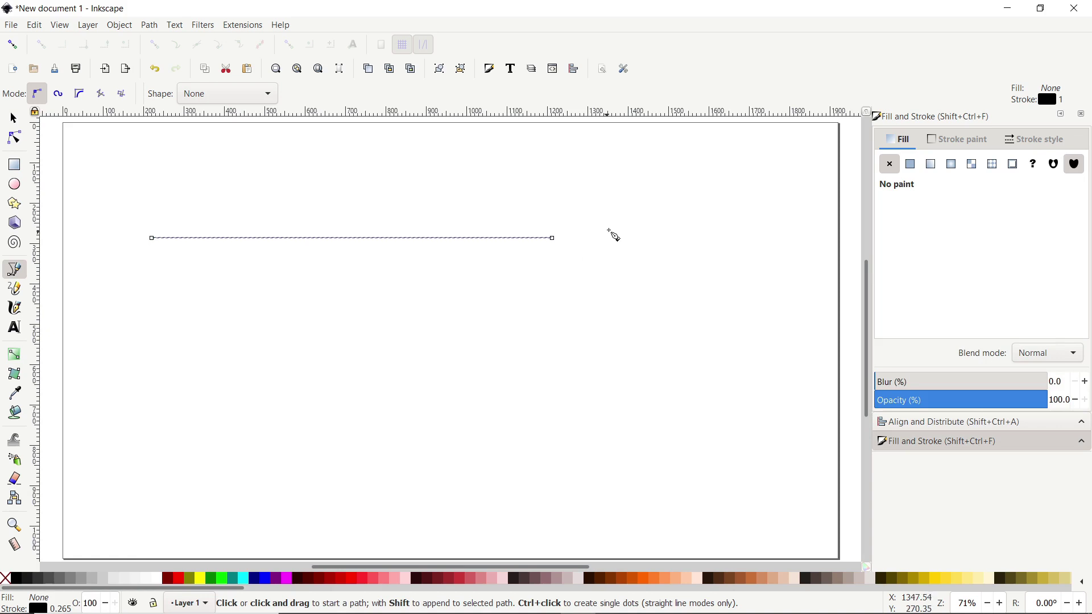
Step: Draw a straight vertical line about 346 px long to the right of the horizontal line
ctrl+click(619, 208)
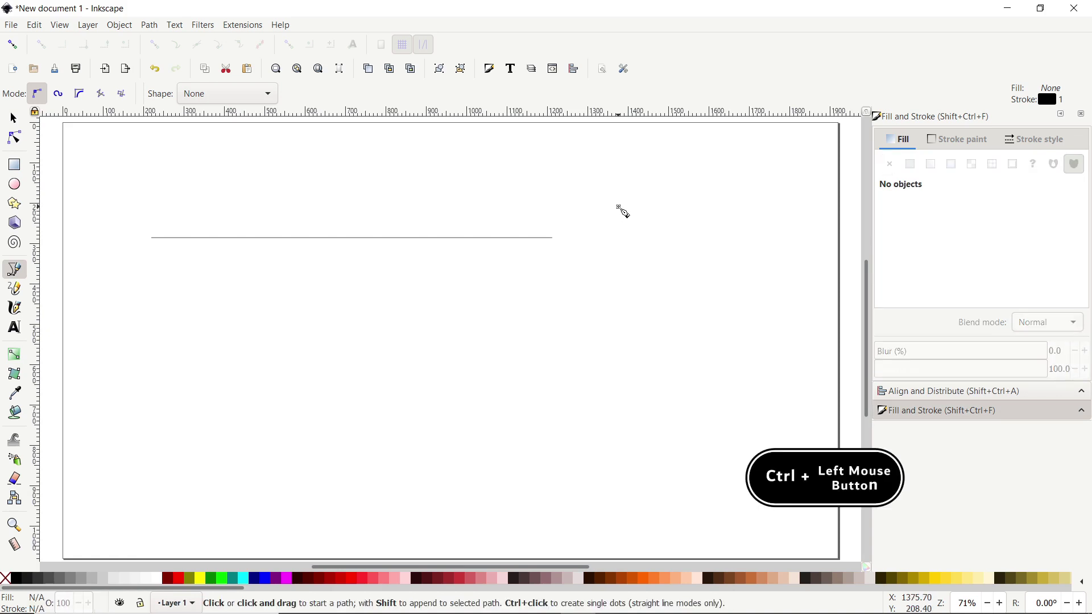
click(618, 209)
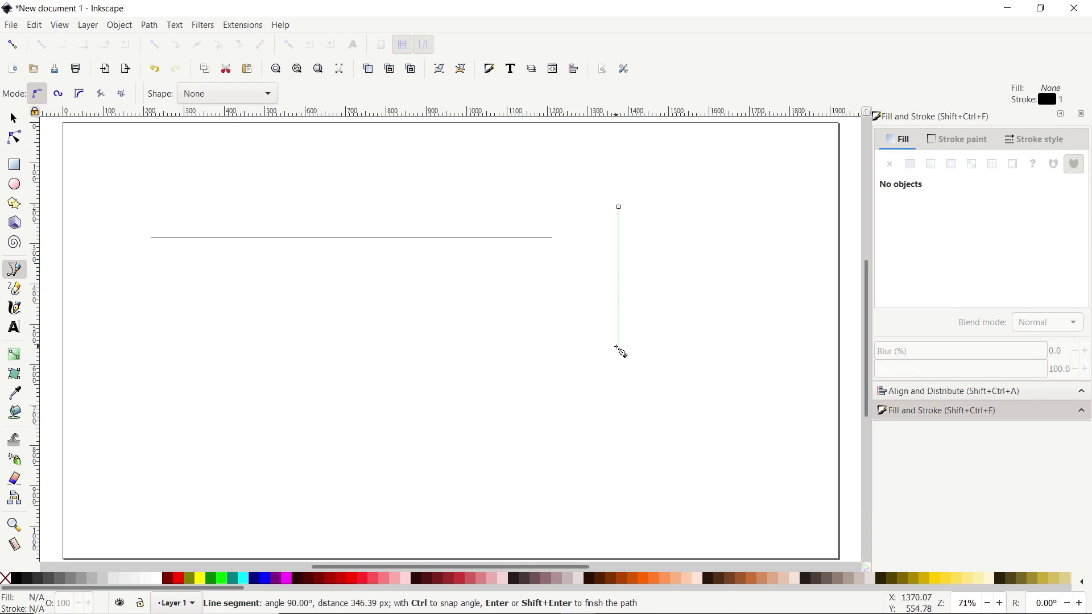
click(618, 345)
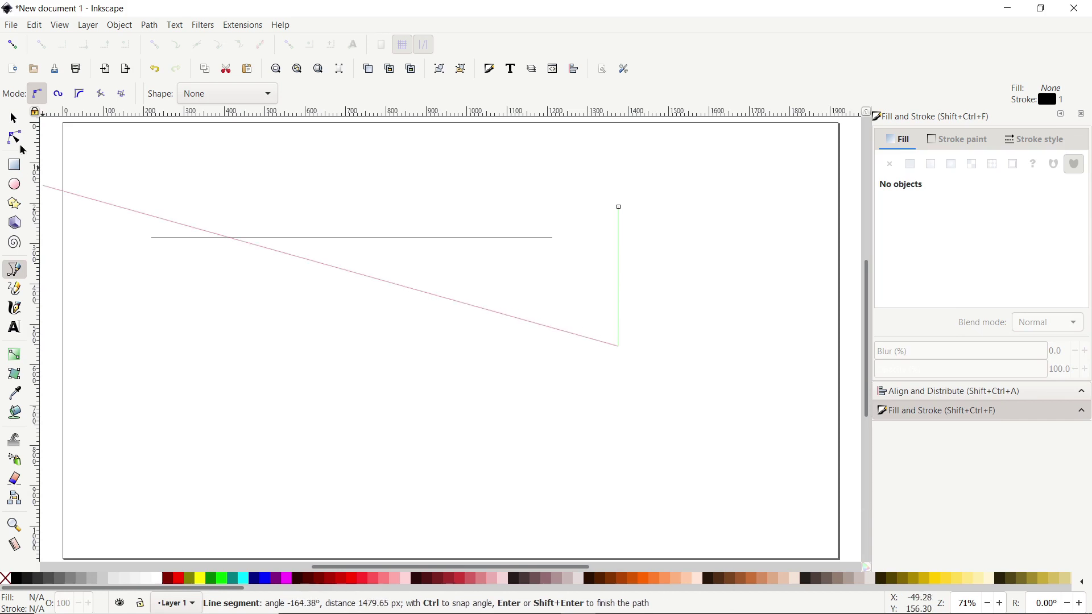
click(14, 119)
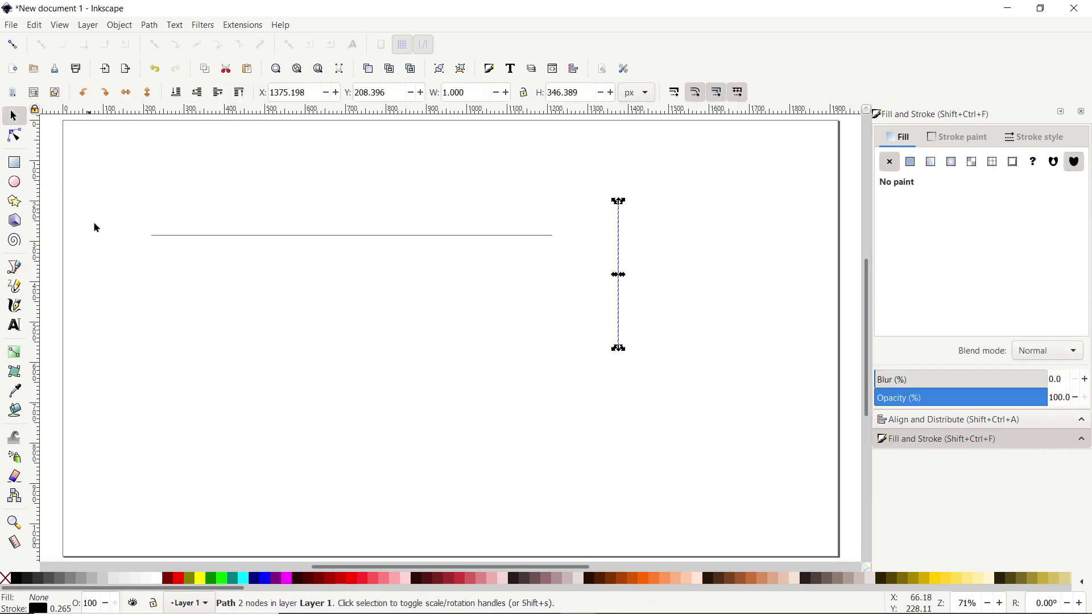
Step: Duplicate the vertical line and move the copy about 155 px to the right
right_click(620, 243)
click(682, 303)
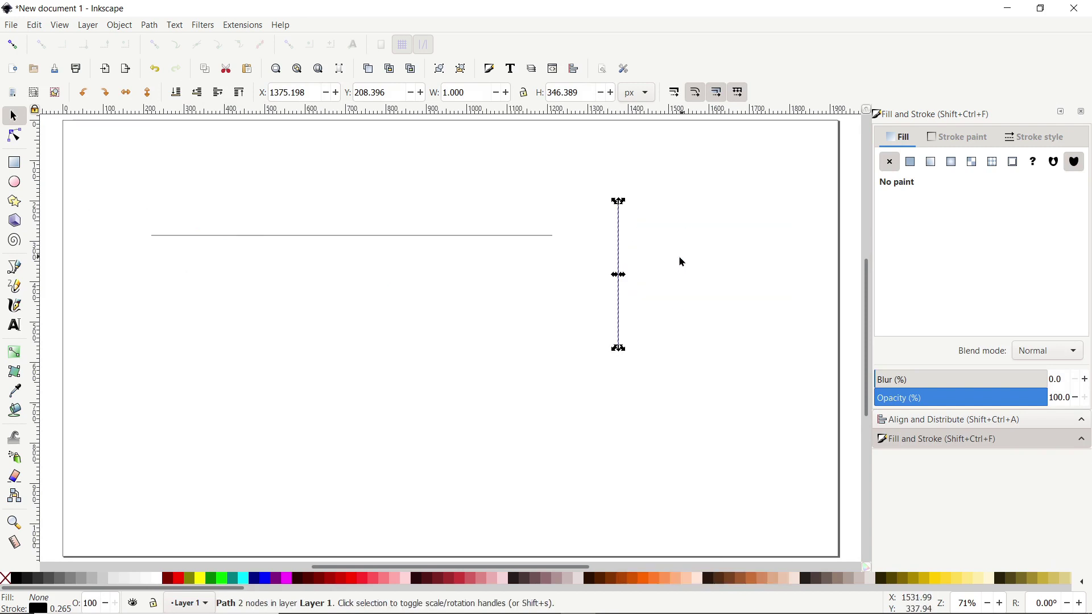
drag(627, 247, 682, 239)
click(722, 265)
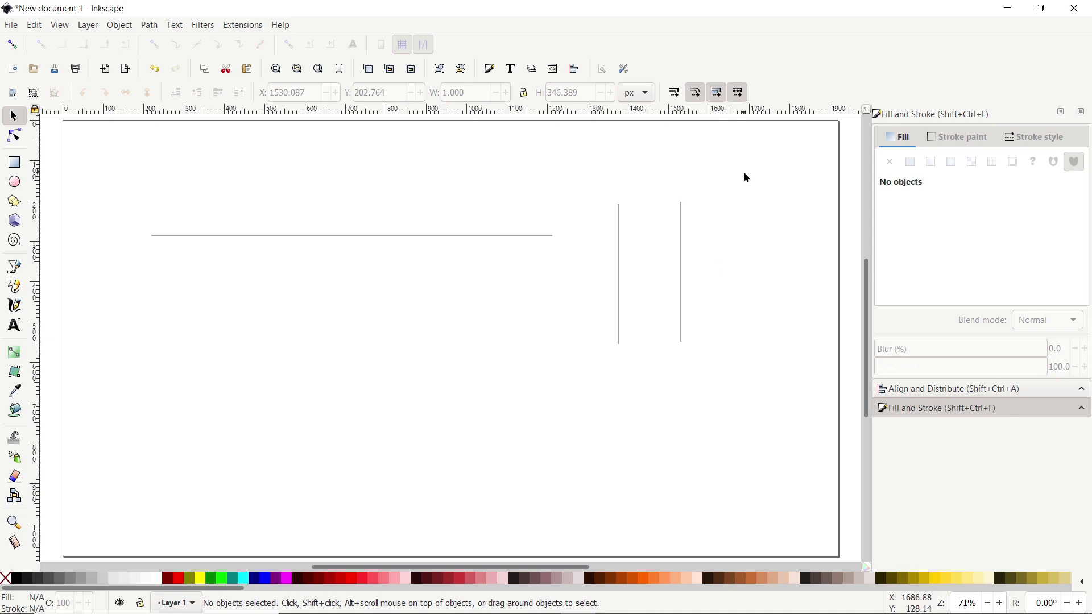
Step: Set the stroke width of all three lines to 4 px
mouse_move(744, 172)
mouse_down()
mouse_move(503, 354)
mouse_move(124, 383)
mouse_up()
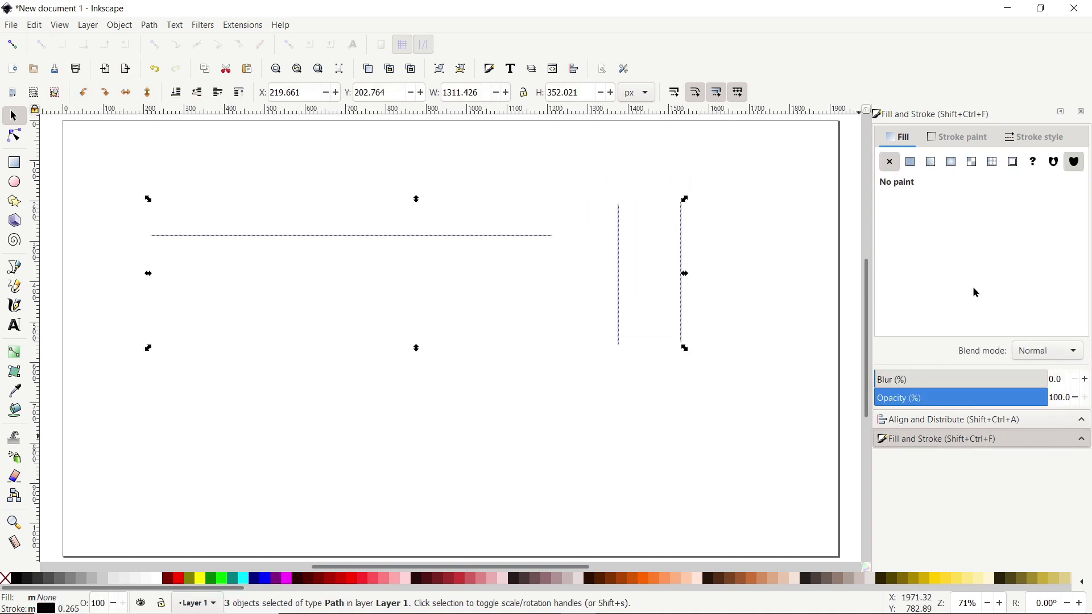
click(1030, 138)
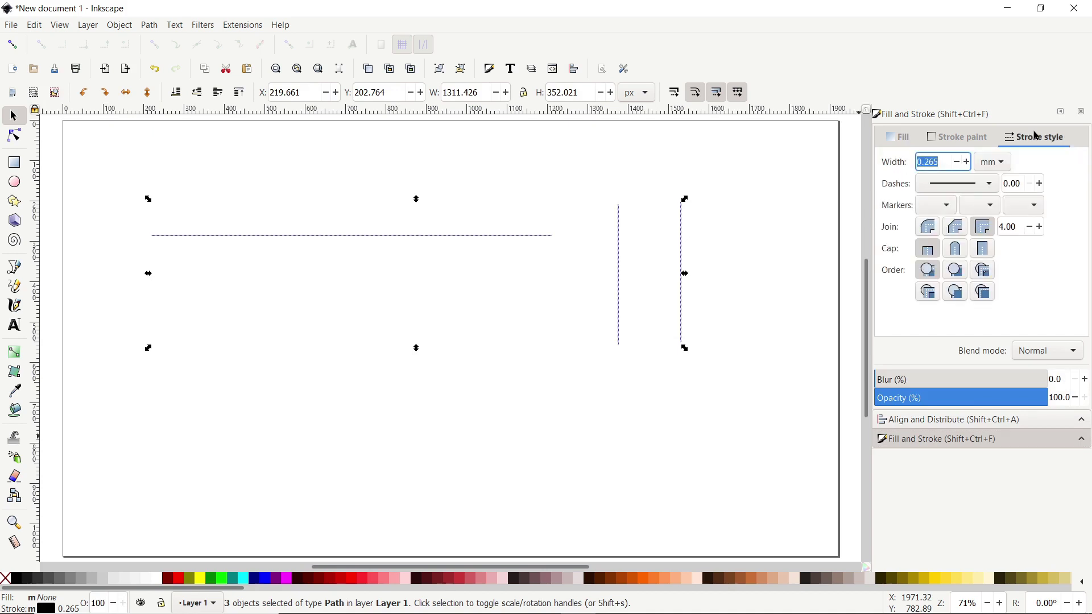
click(993, 162)
click(994, 221)
text(4)
key(Return)
click(818, 257)
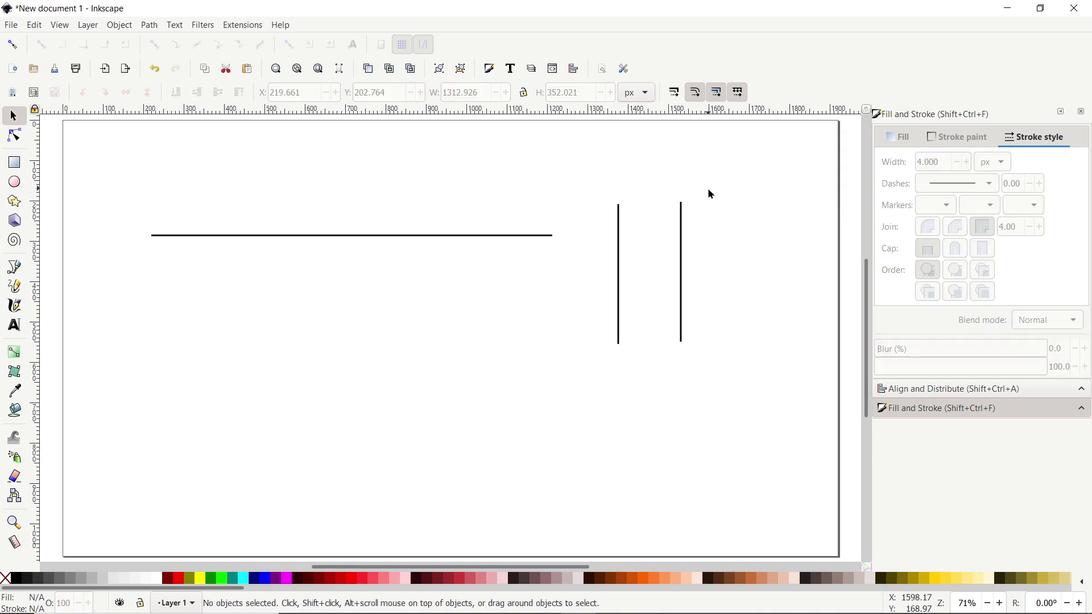
Step: Set the height of the left vertical line to 310 px
click(619, 227)
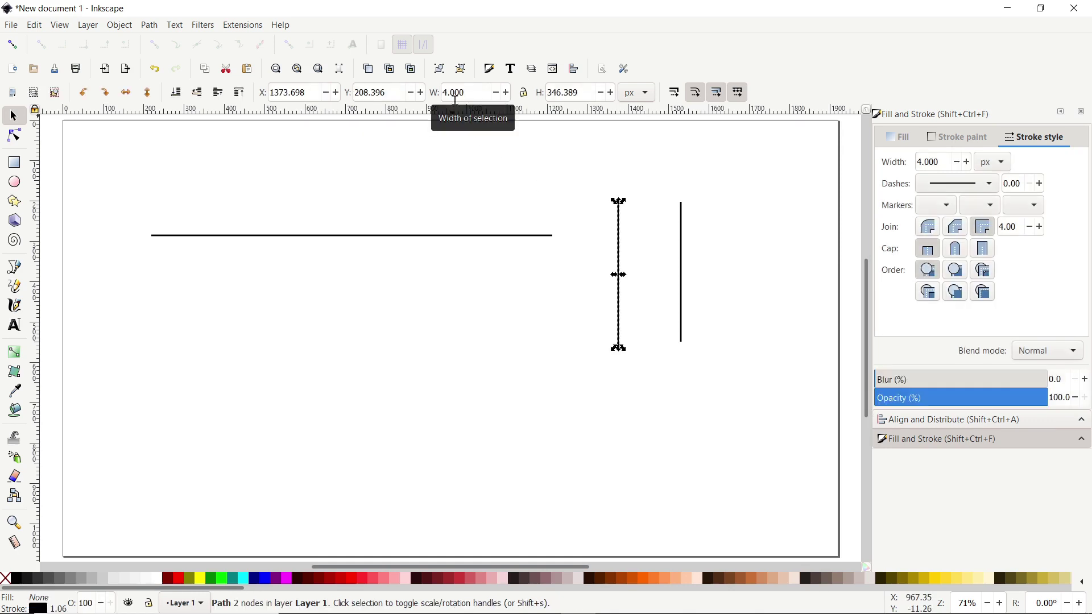
click(569, 92)
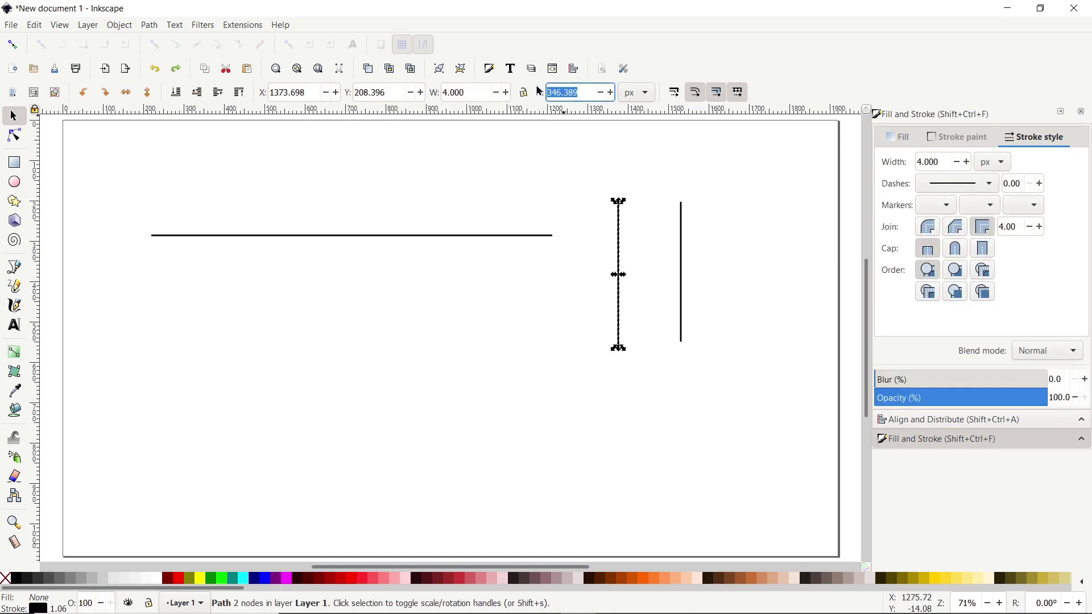
text(3)
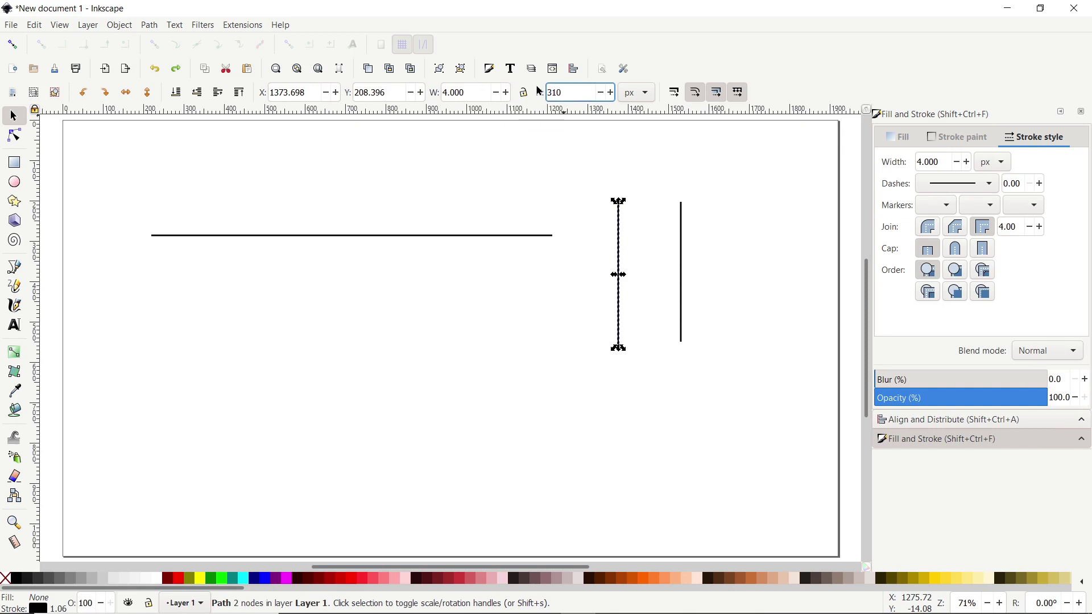
text(10)
key(Return)
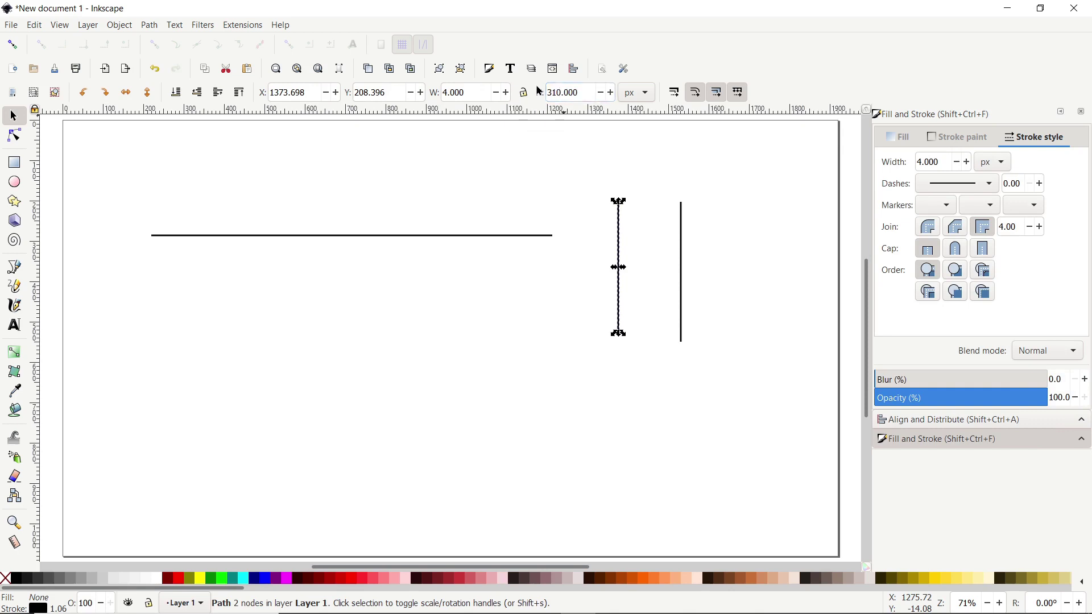
Step: Set the height of the right vertical line to 480 px
click(682, 227)
click(560, 92)
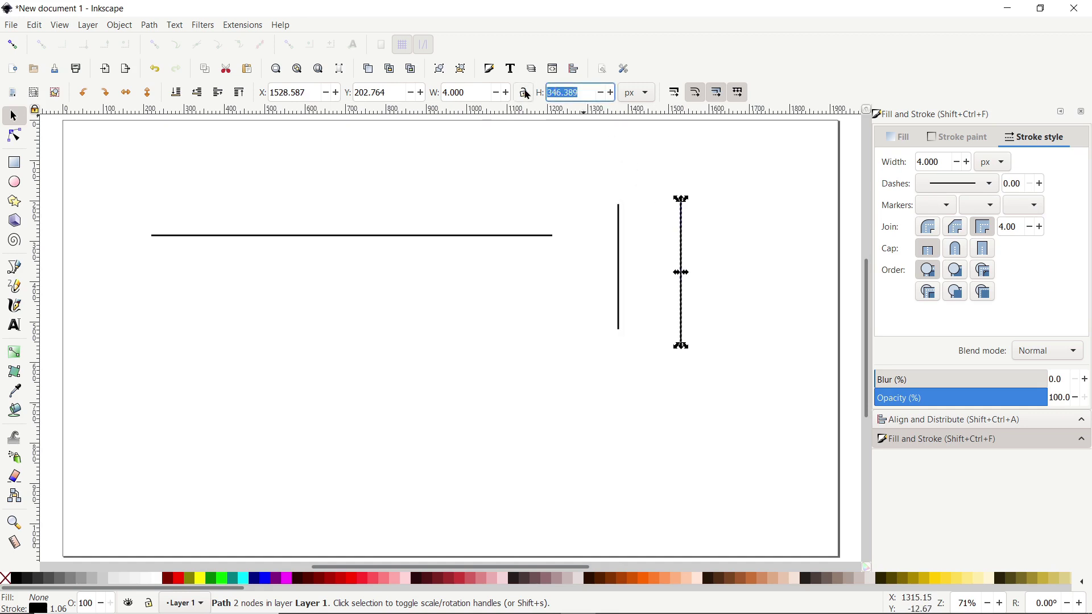
text(480)
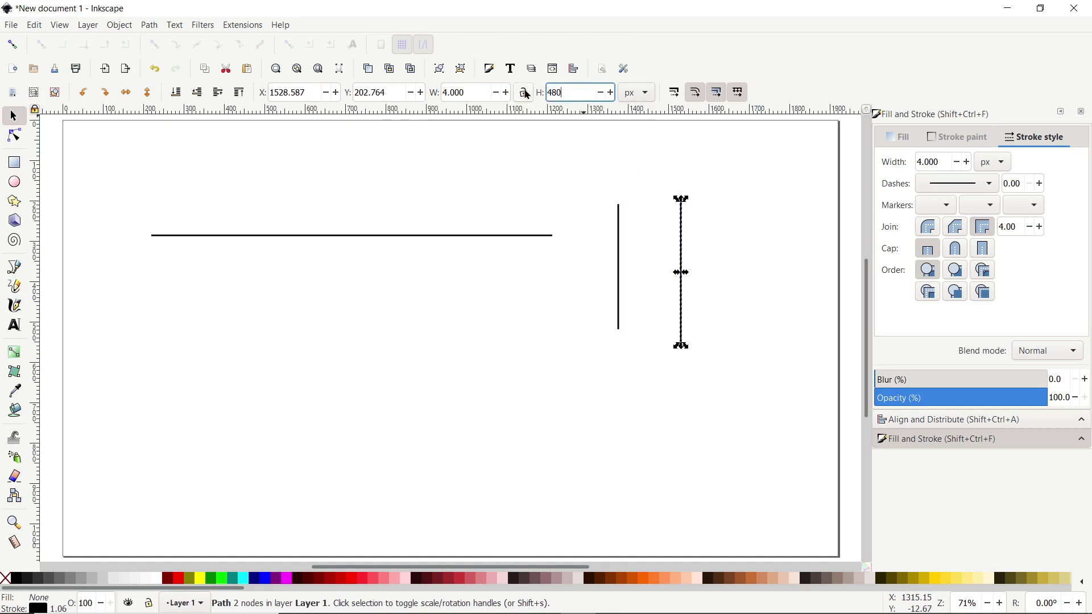
key(Return)
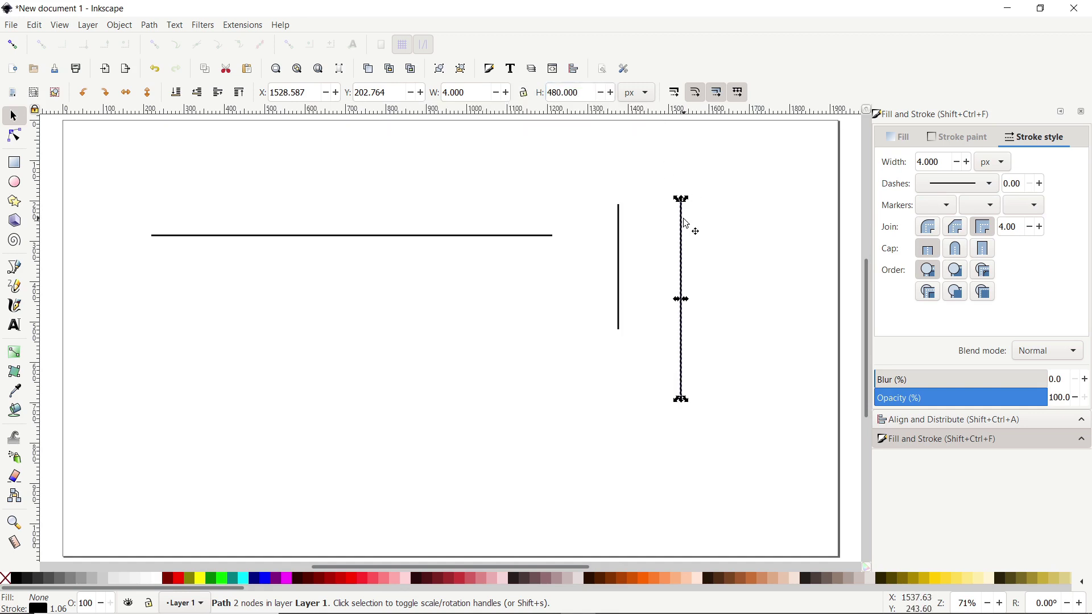
click(734, 223)
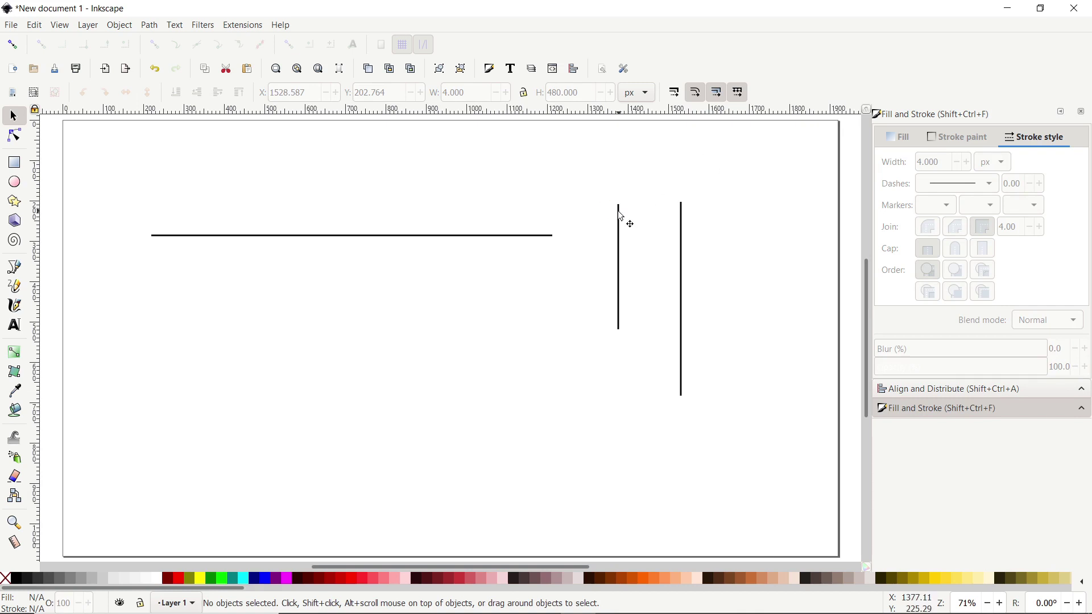
Step: Enable snapping for the document
drag(555, 220, 551, 248)
click(12, 45)
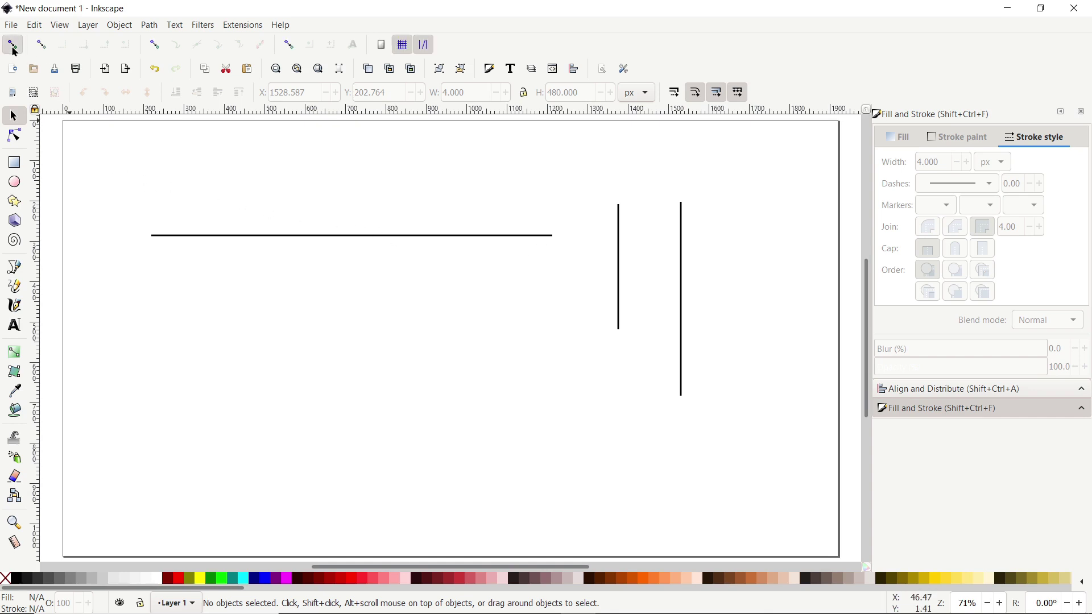
Step: Turn on snapping to nodes, paths and cusp nodes
click(153, 46)
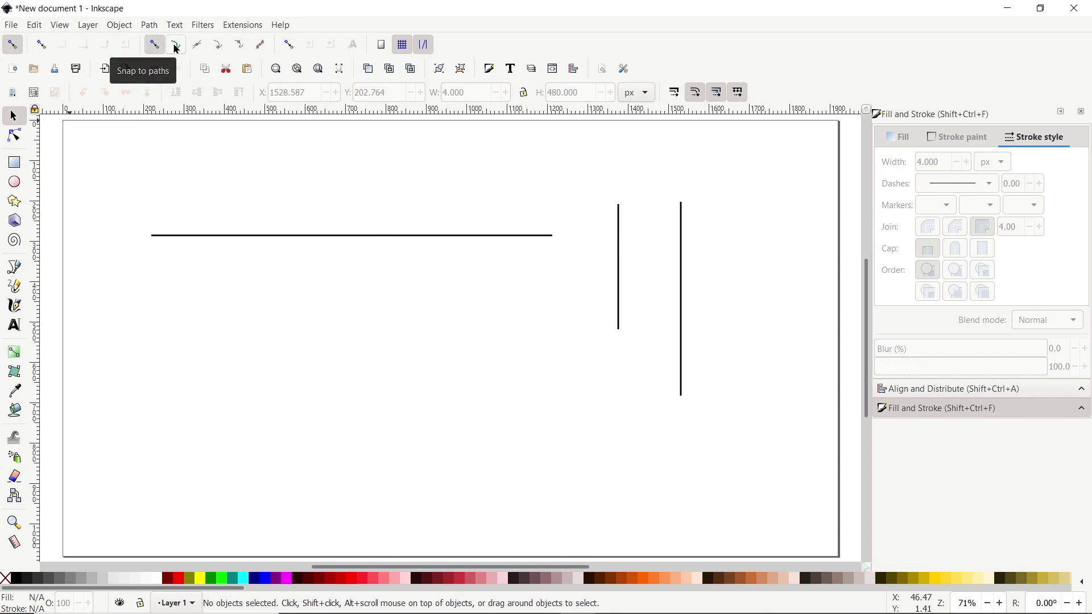
click(176, 48)
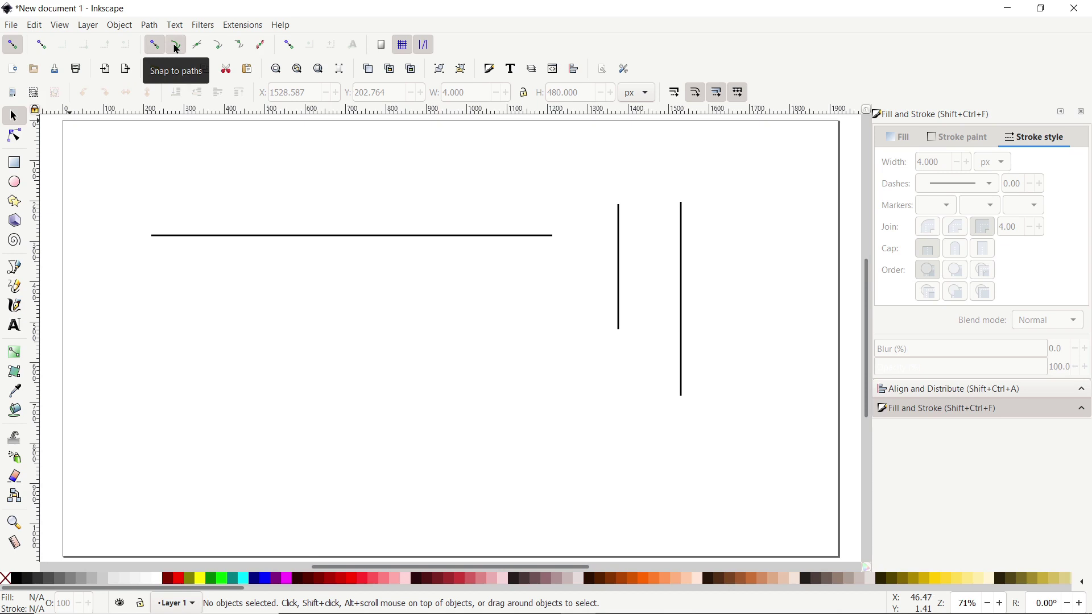
click(216, 51)
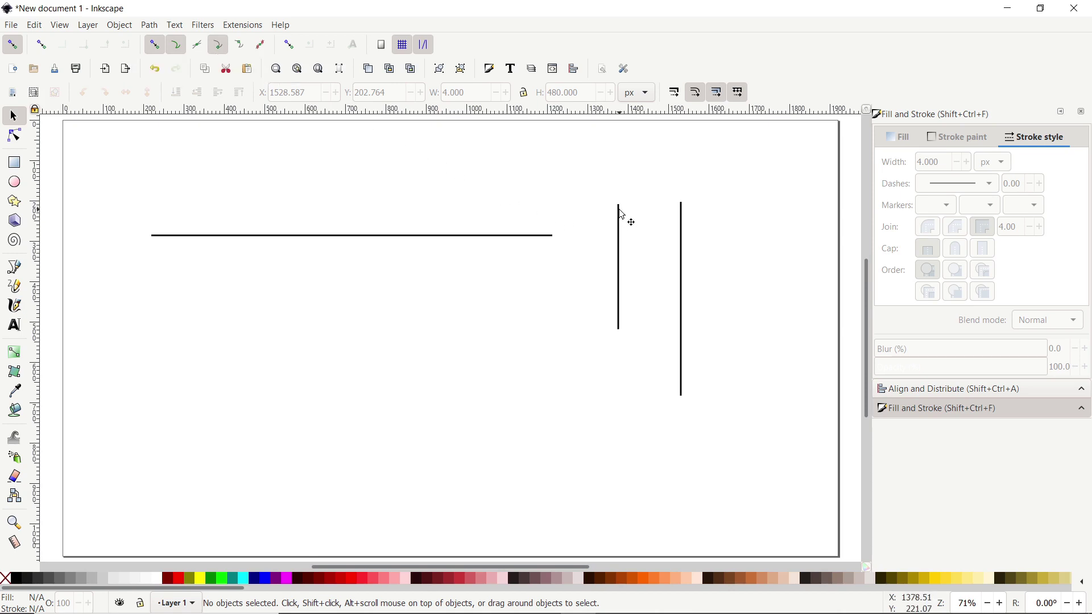
Step: Snap the top of the 310 px vertical line to the horizontal line's right end and the 480 px line to its left end
mouse_move(624, 216)
mouse_down()
mouse_move(587, 247)
mouse_move(554, 251)
mouse_up()
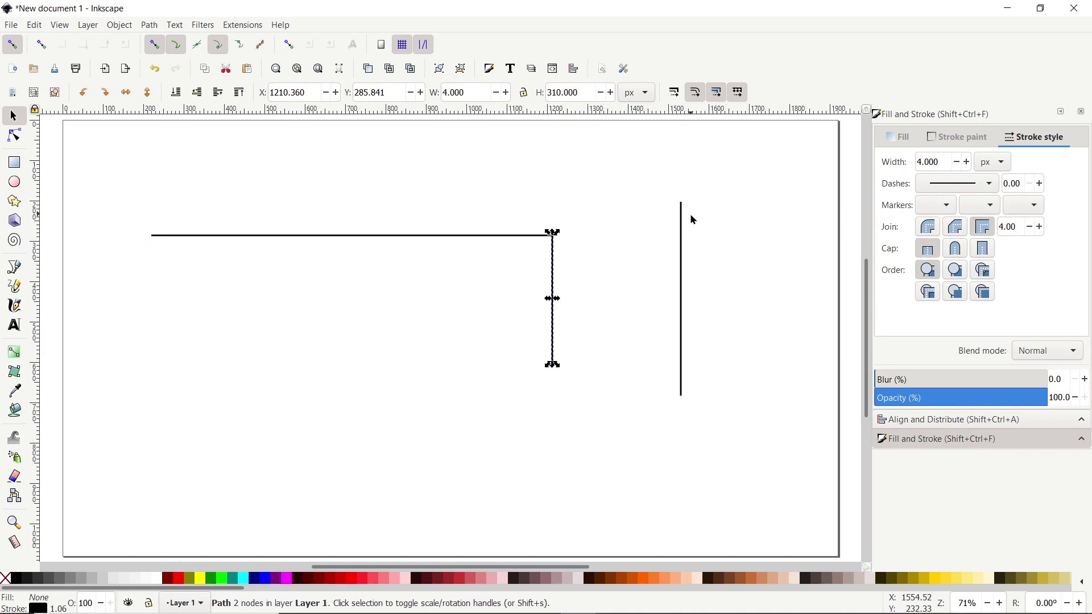
drag(683, 213, 154, 250)
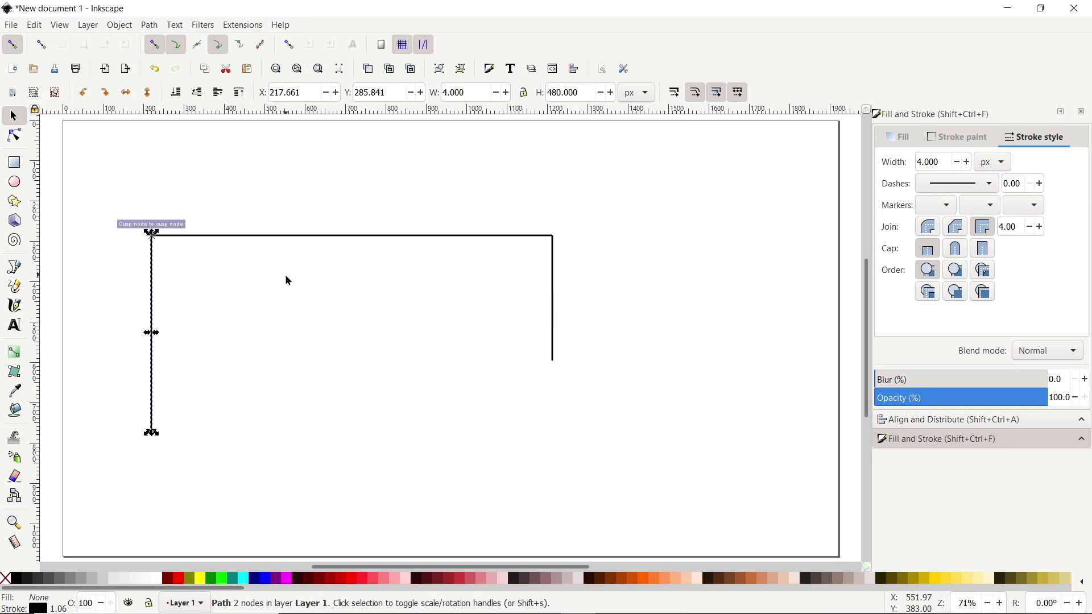
Step: Duplicate the horizontal line and snap the copy to the lower end of the 310 px vertical line
click(295, 241)
right_click(295, 242)
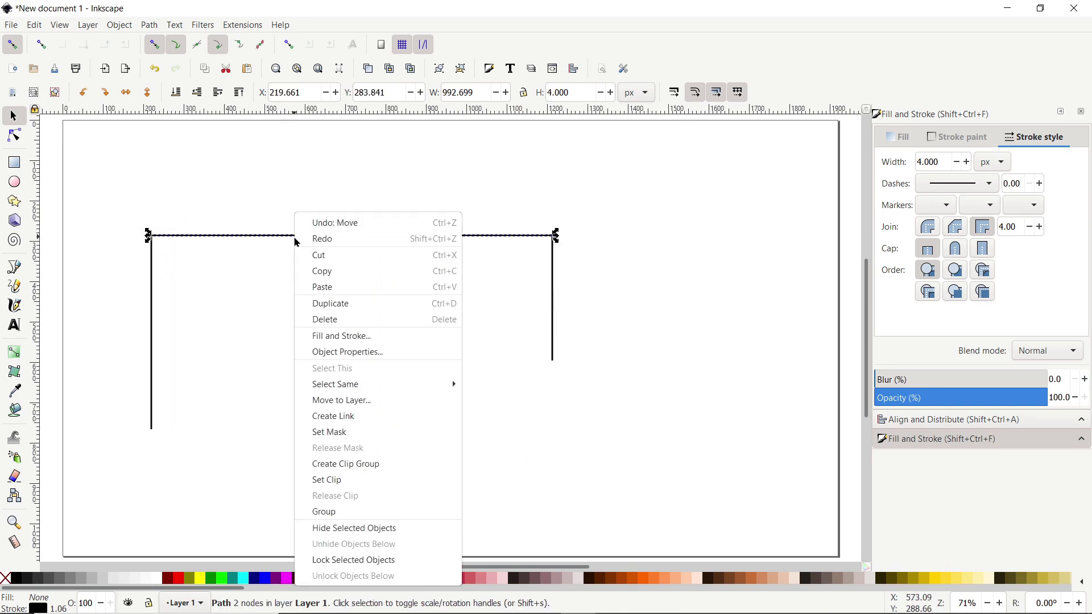
click(350, 305)
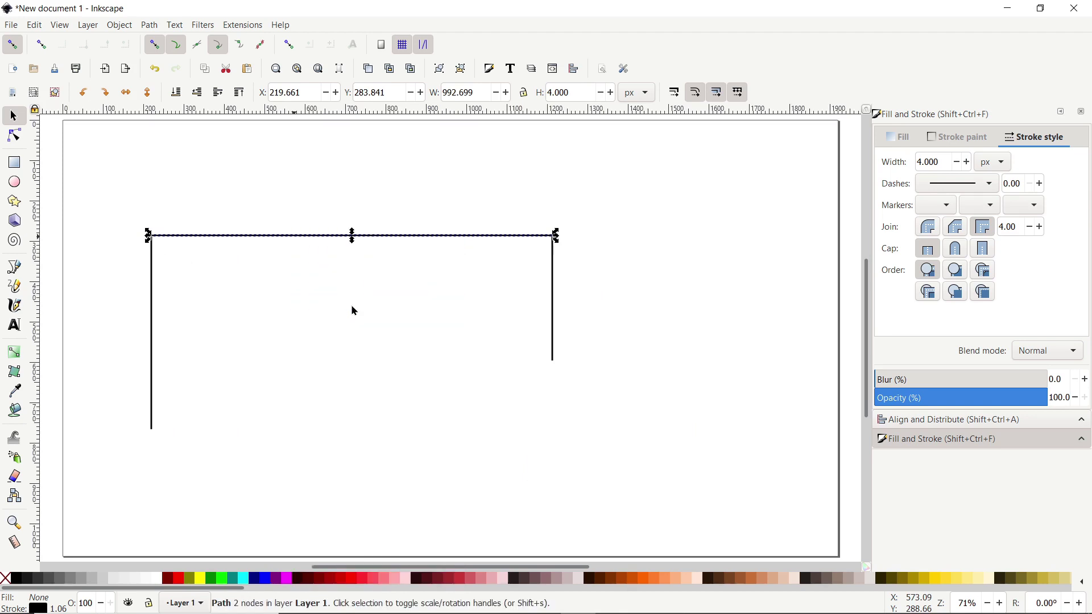
drag(543, 237, 539, 370)
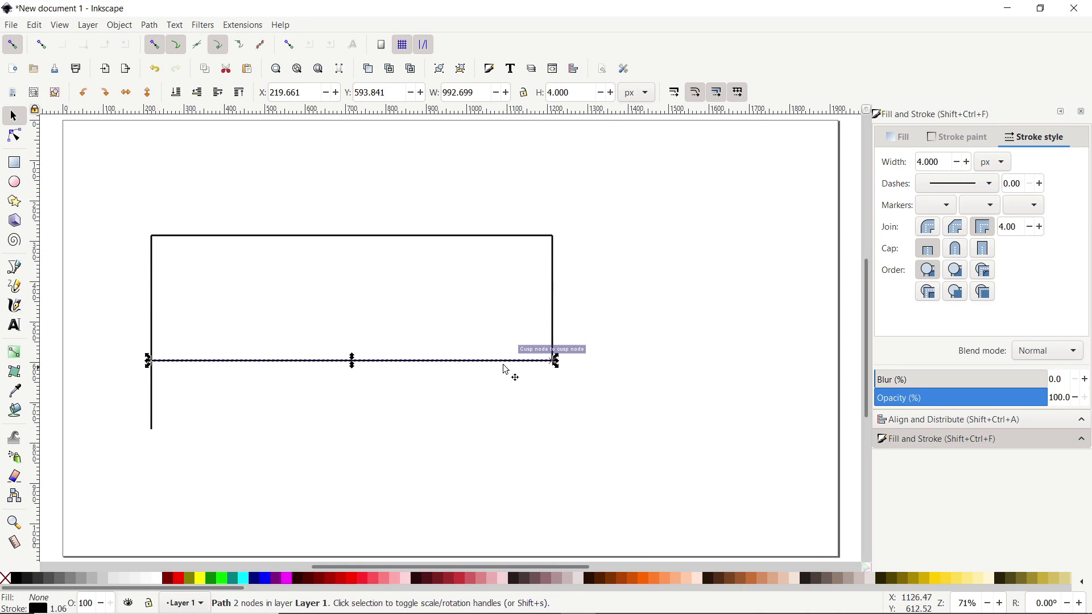
Step: Duplicate the lower horizontal line and snap the copy to the bottom end of the 480 px vertical line
right_click(500, 368)
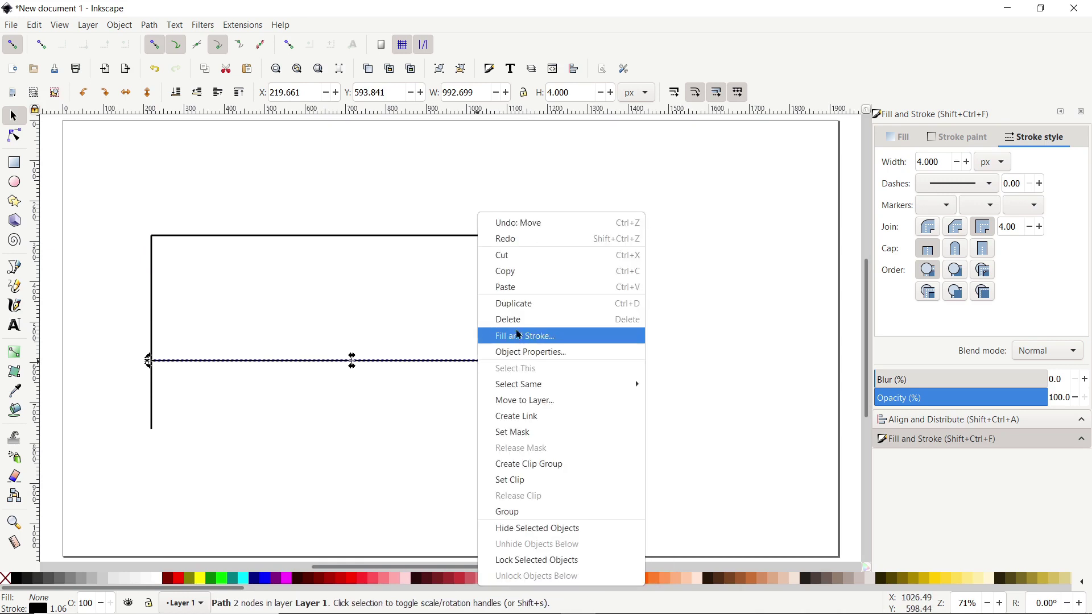
click(517, 310)
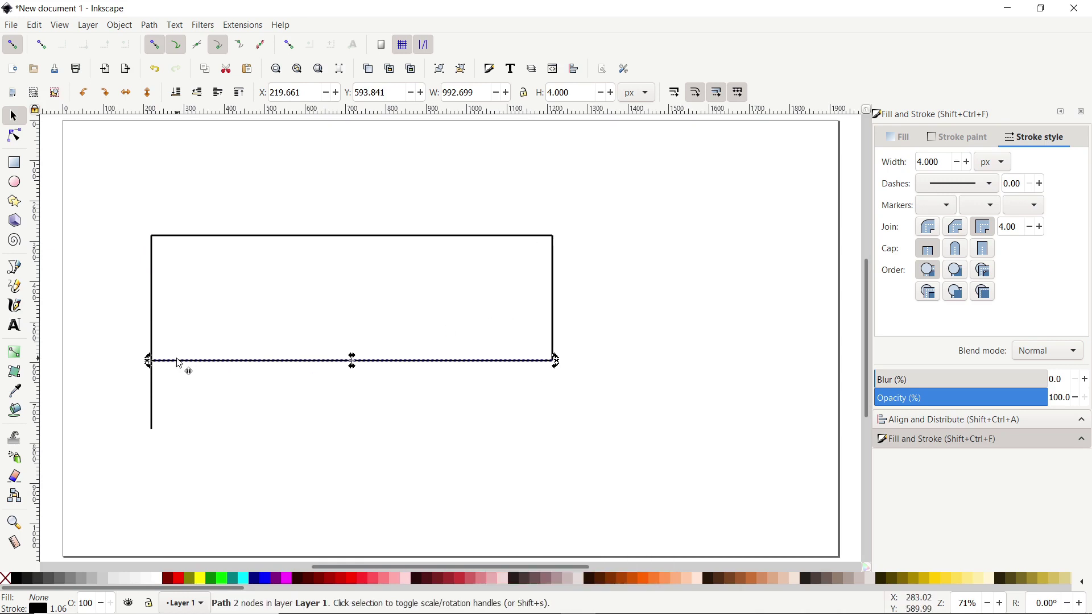
drag(182, 367, 183, 441)
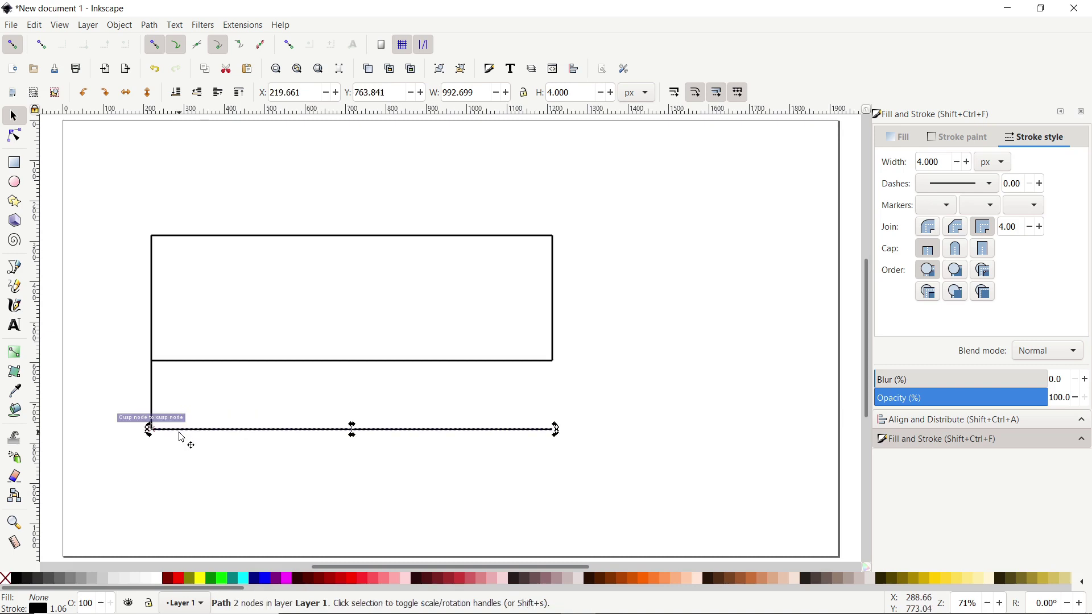
Step: Delete both vertical lines, keeping the three horizontal guide lines
click(153, 299)
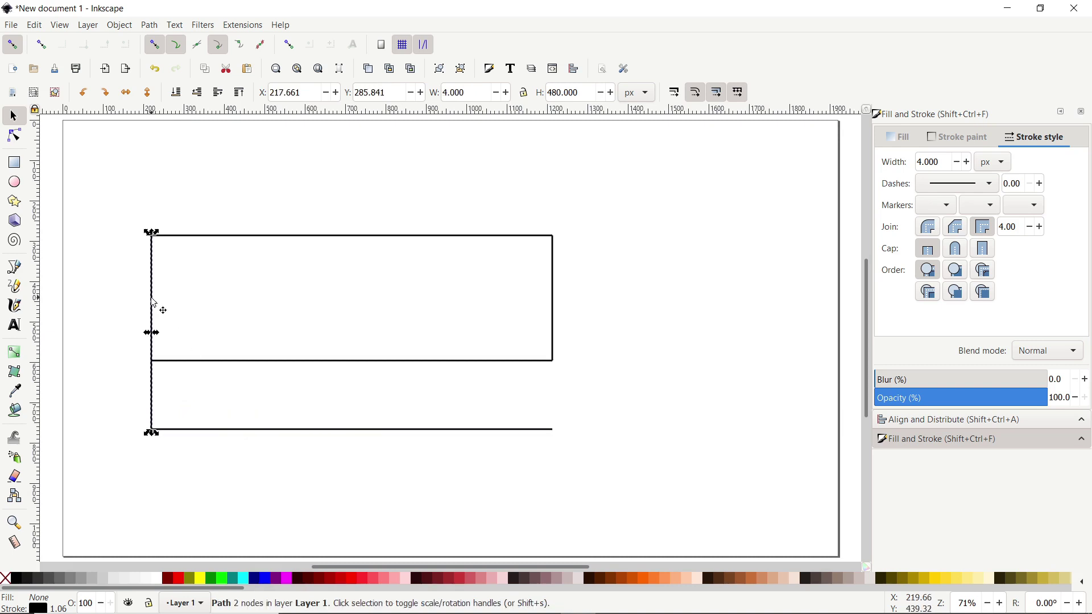
key(Delete)
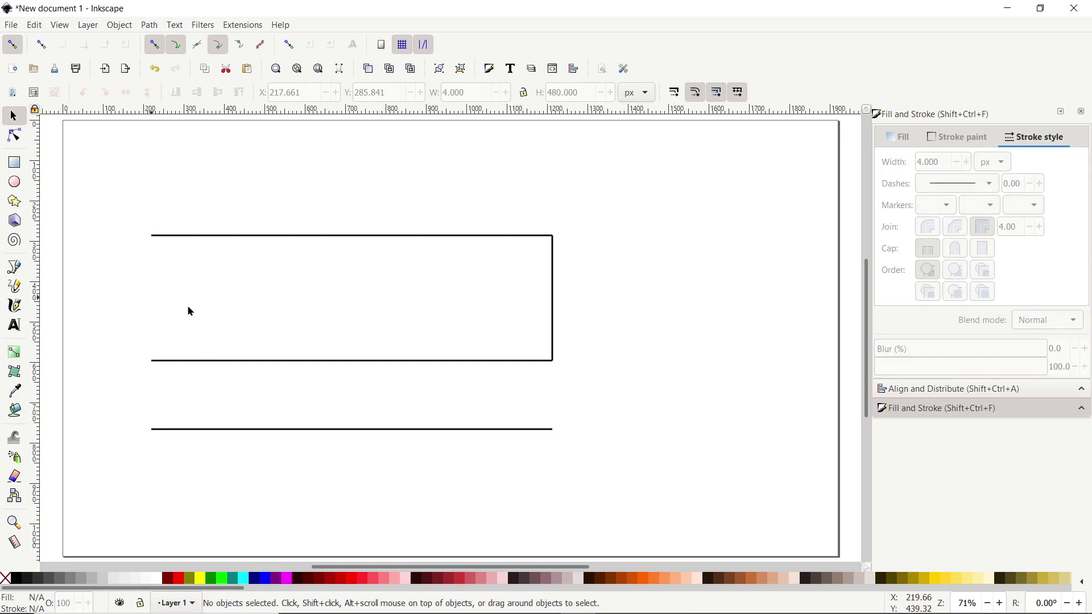
click(554, 298)
key(Delete)
Step: Select the three horizontal lines and move them together to about the middle of the page
drag(633, 198, 123, 457)
drag(161, 259, 287, 247)
click(663, 248)
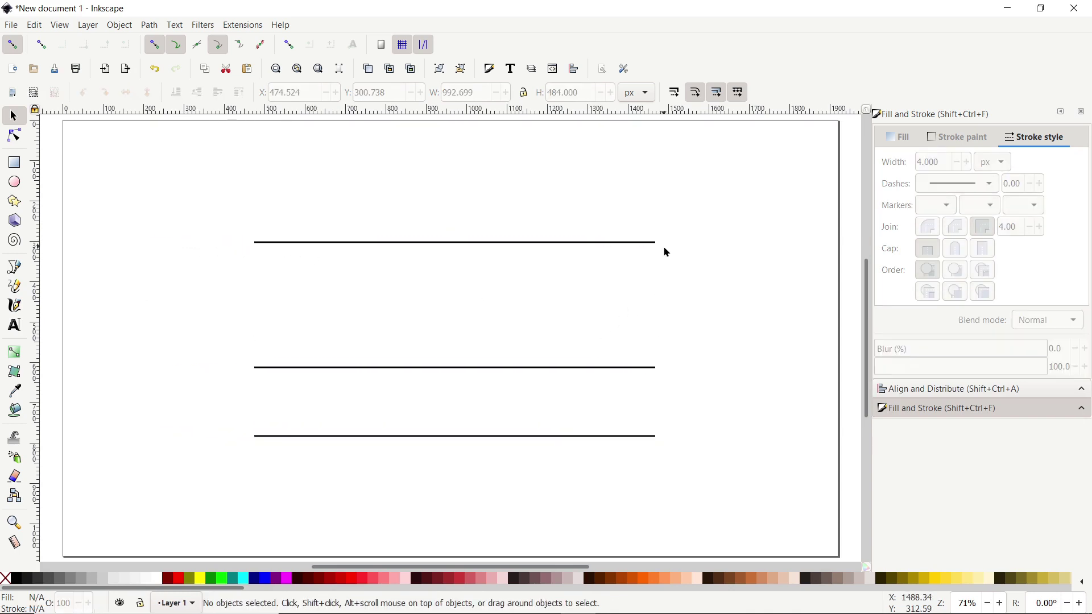
Step: Draw a regular six-cornered polygon about 449 × 518 px with a vertex pointing straight down, above the middle of the lines
click(19, 203)
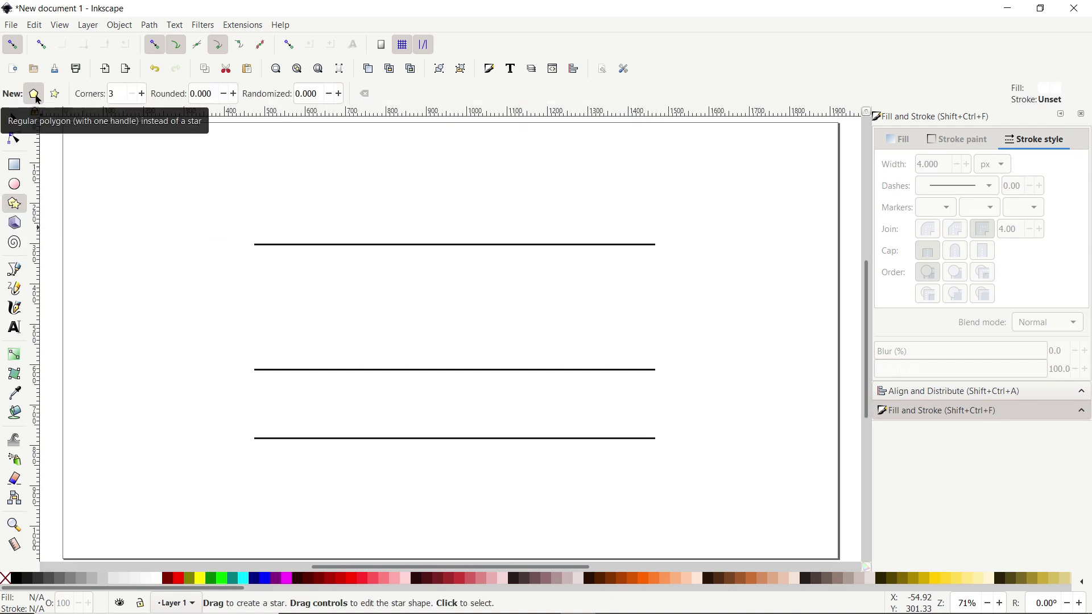
click(112, 95)
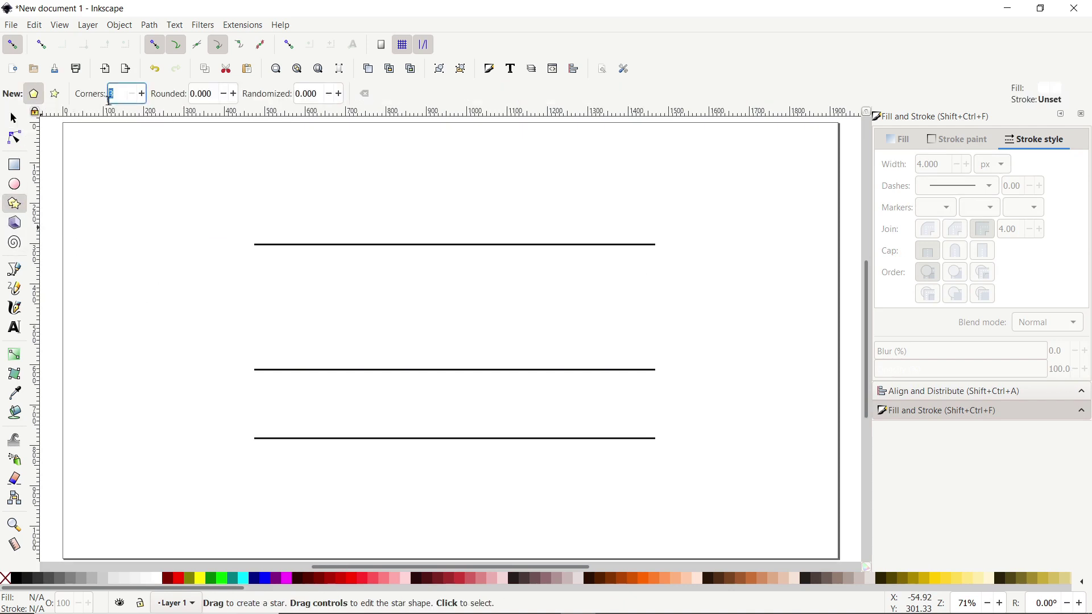
text(6)
drag(422, 209, 417, 203)
ctrl+click(417, 203)
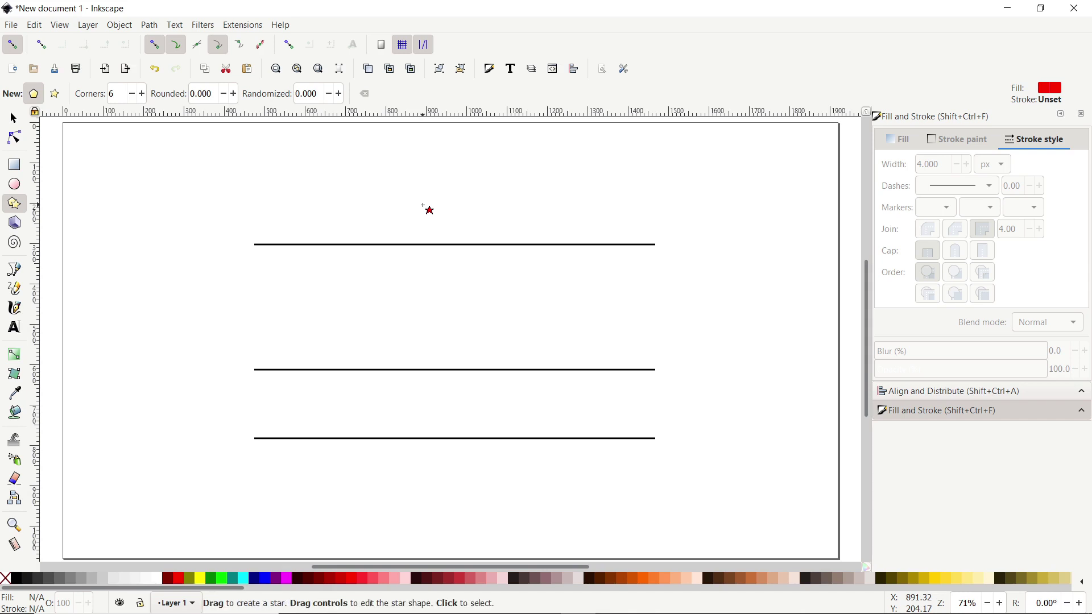
drag(434, 208, 433, 313)
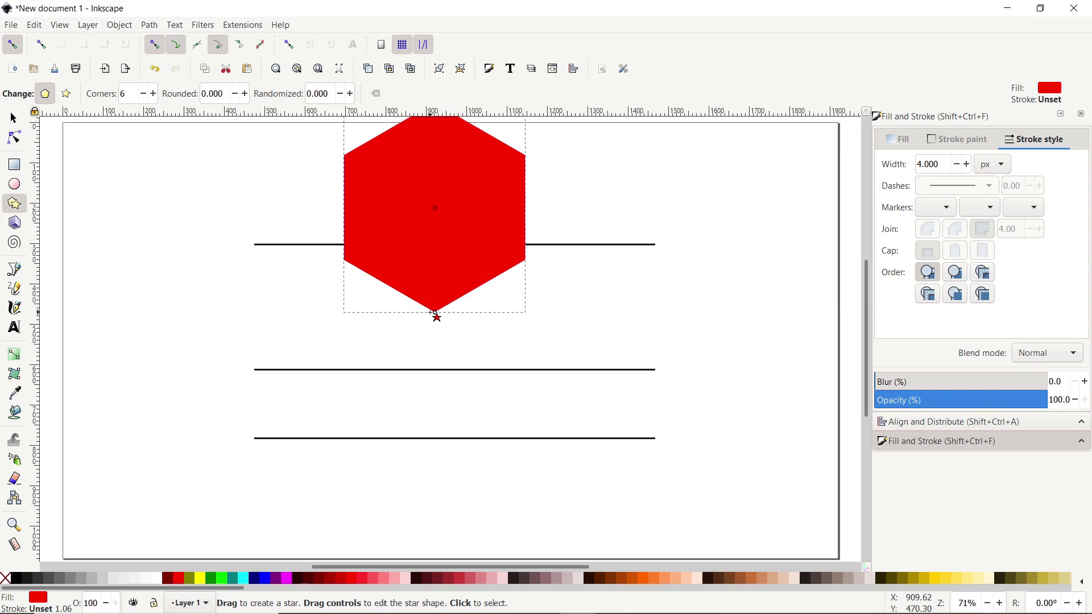
Step: Move the hexagon so its bottom vertex rests on the lowest line, and convert it to a path
click(13, 117)
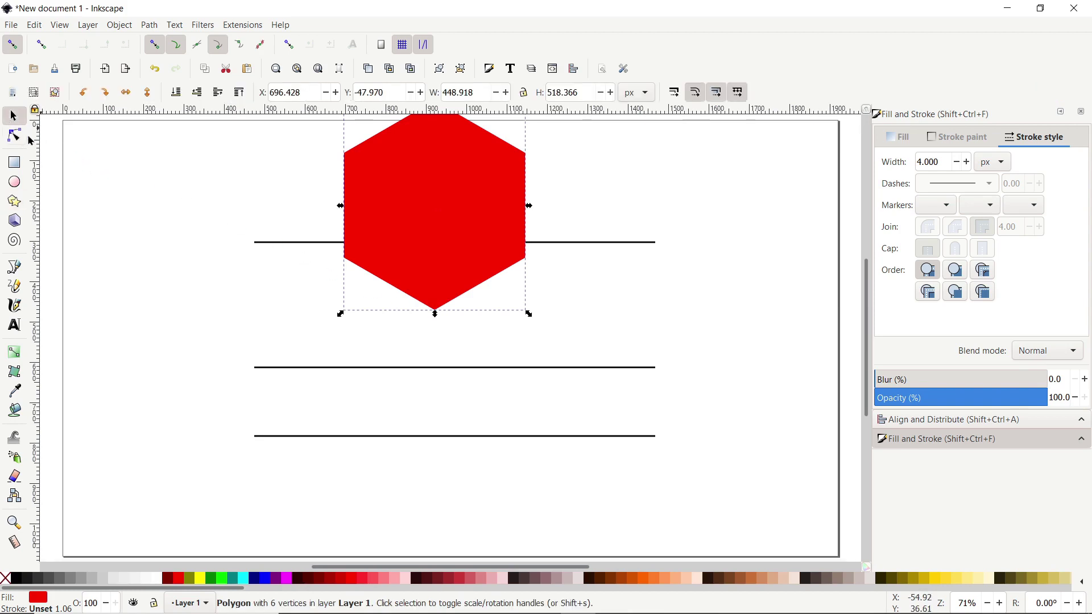
drag(427, 177, 440, 304)
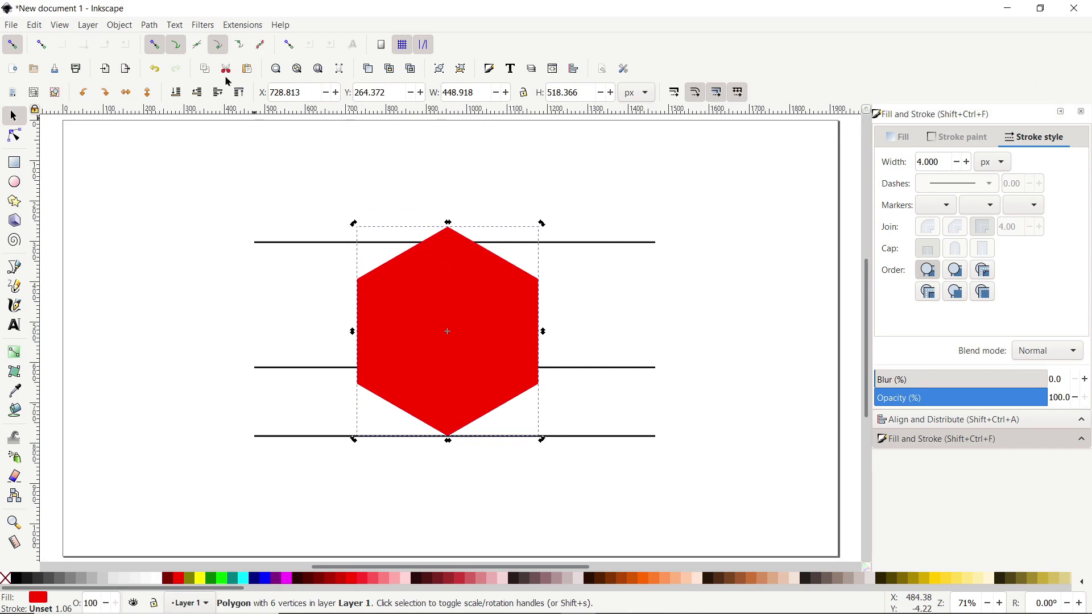
click(149, 25)
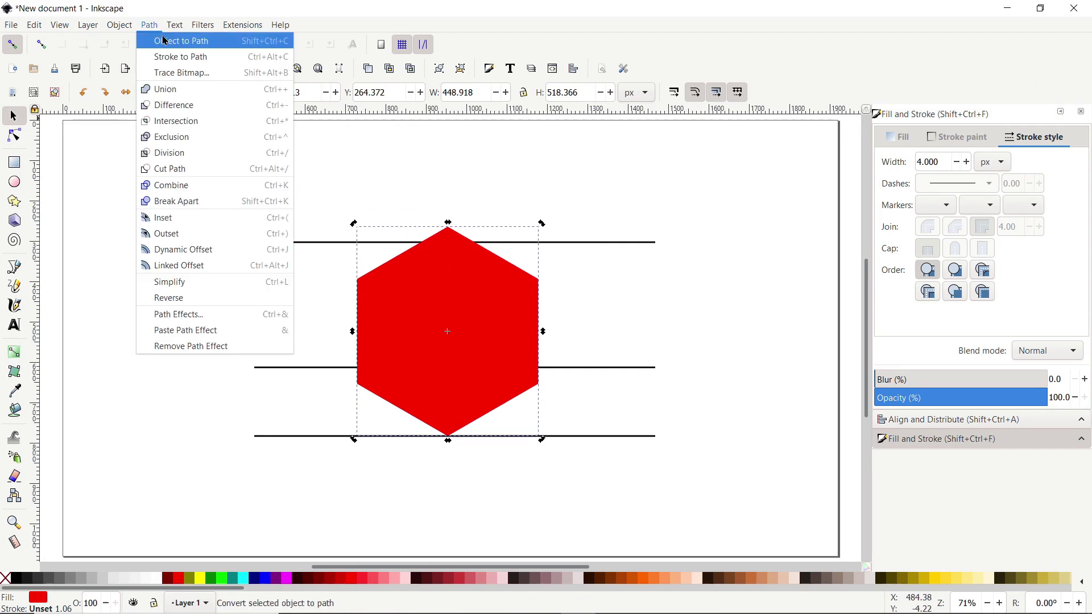
click(165, 41)
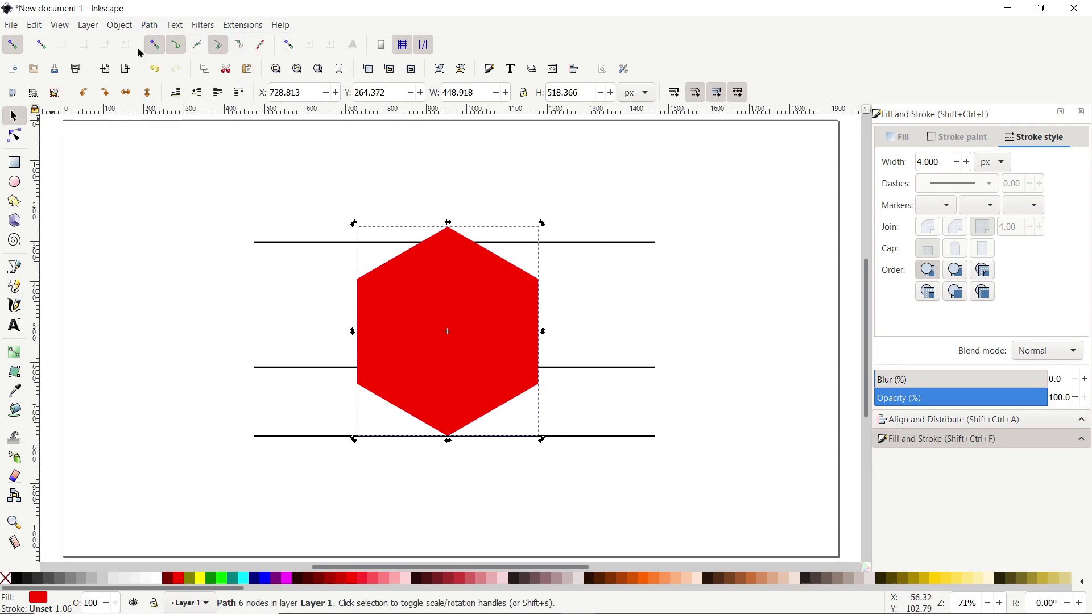
Step: Snap the hexagon's top node onto its upper-right node and merge the overlapping nodes with Union
click(15, 138)
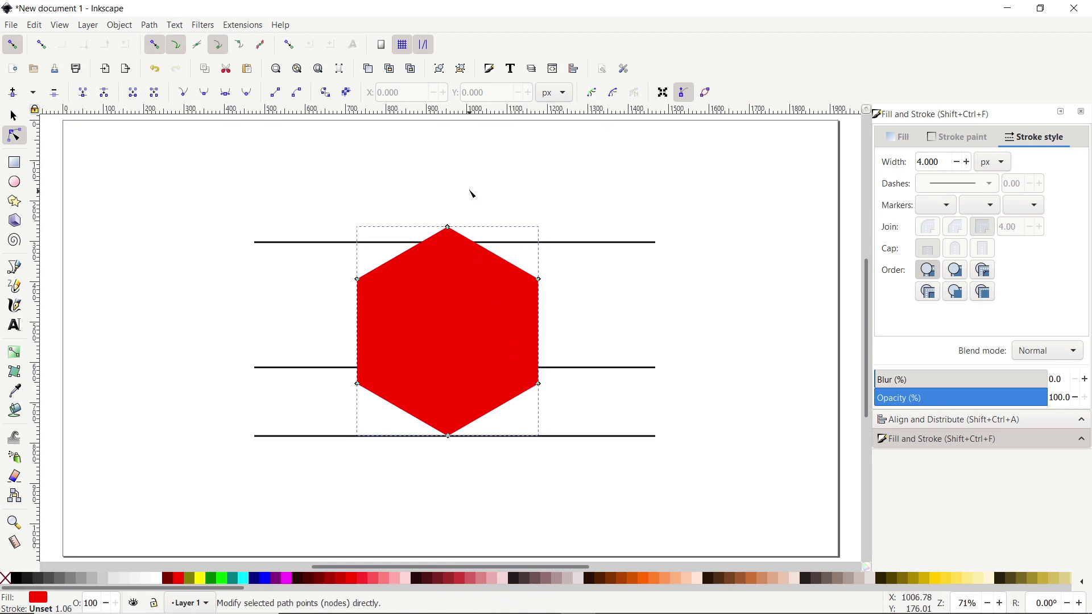
drag(453, 230, 541, 282)
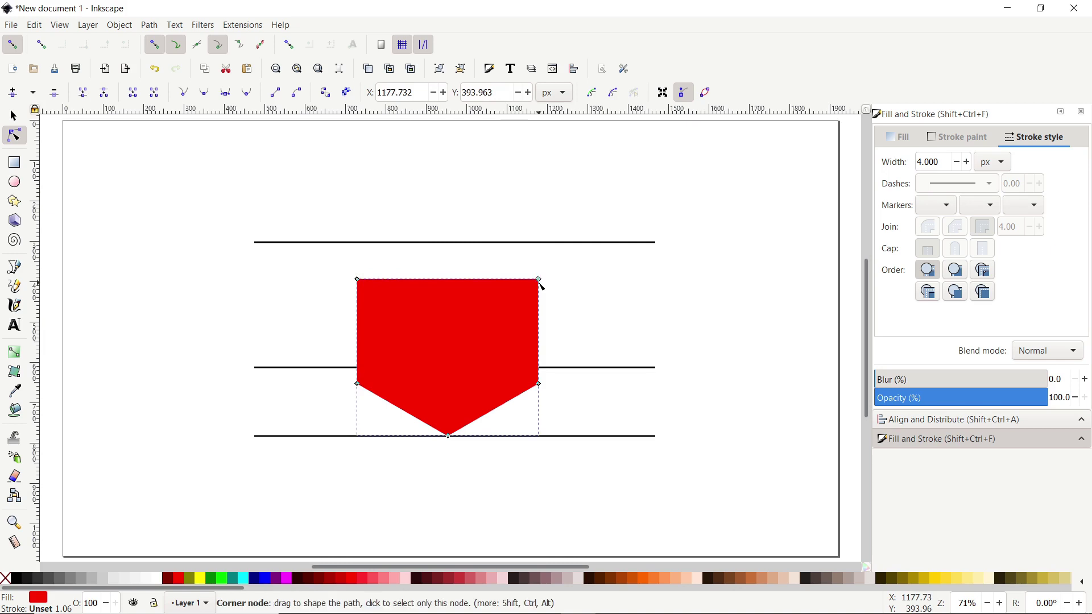
click(151, 27)
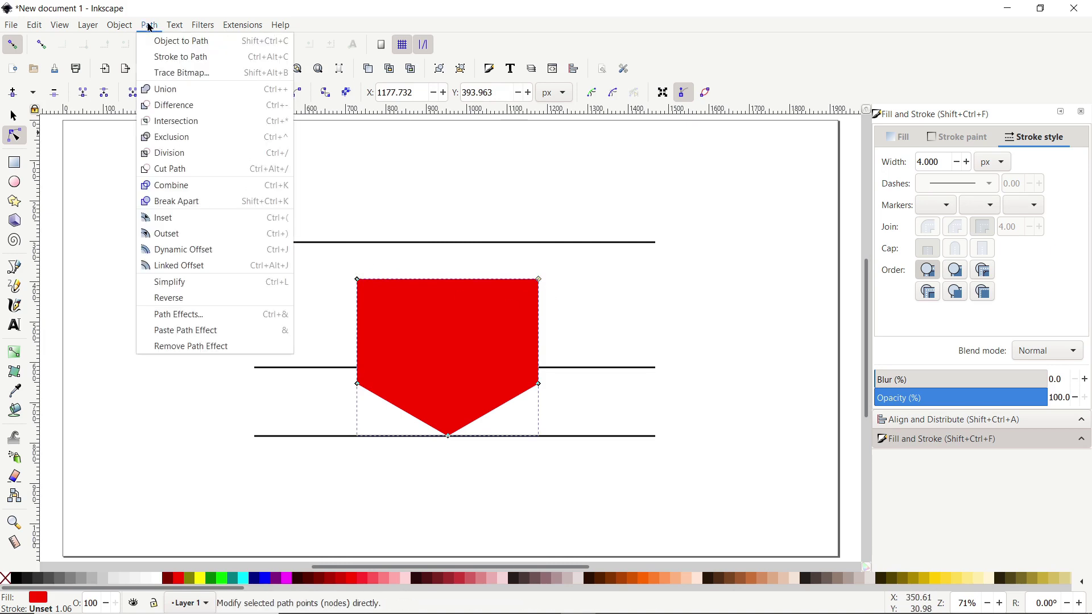
click(170, 89)
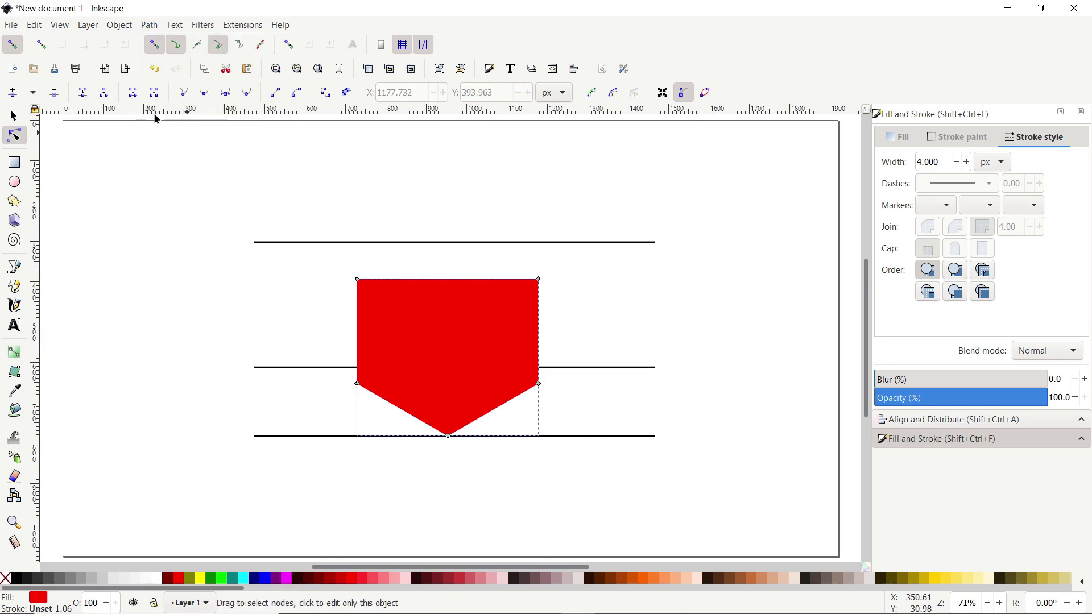
Step: Replace the pentagon's fill with a red stroke and scale it proportionally upward until its top edge meets the top line
click(13, 116)
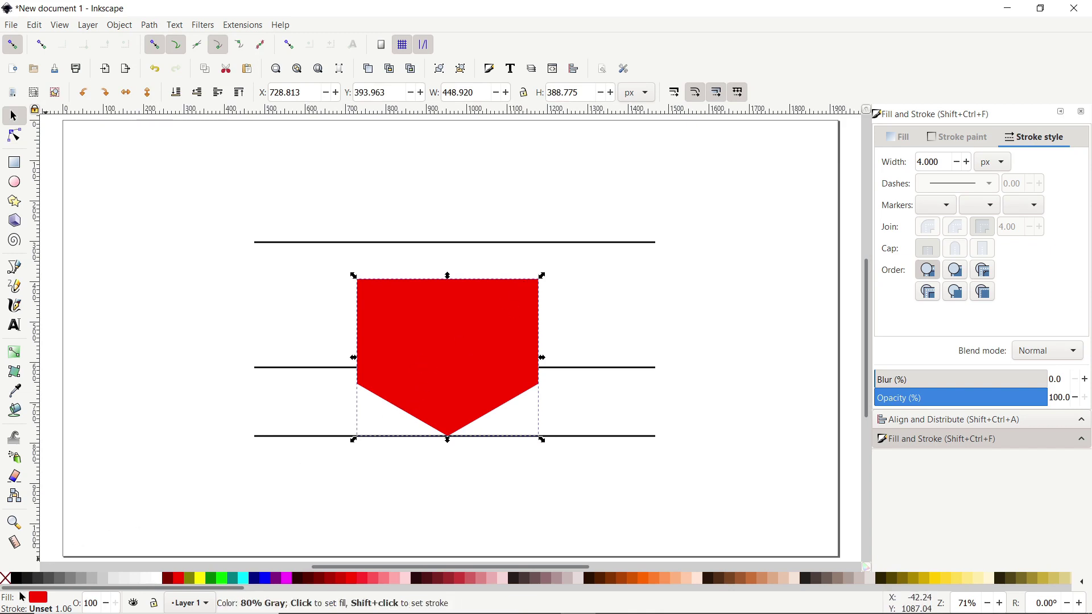
click(5, 579)
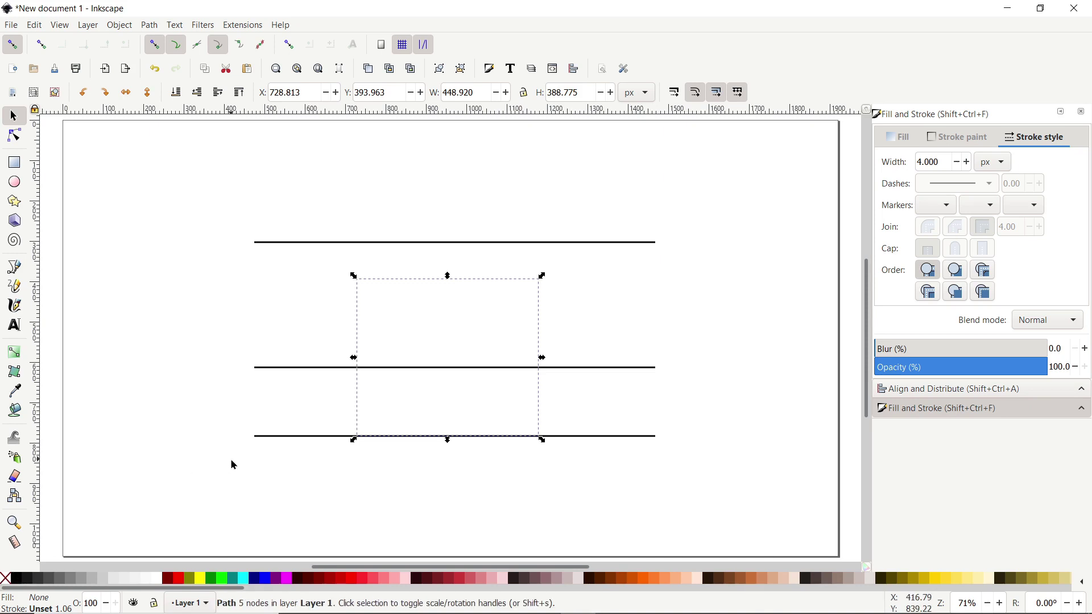
key(shift)
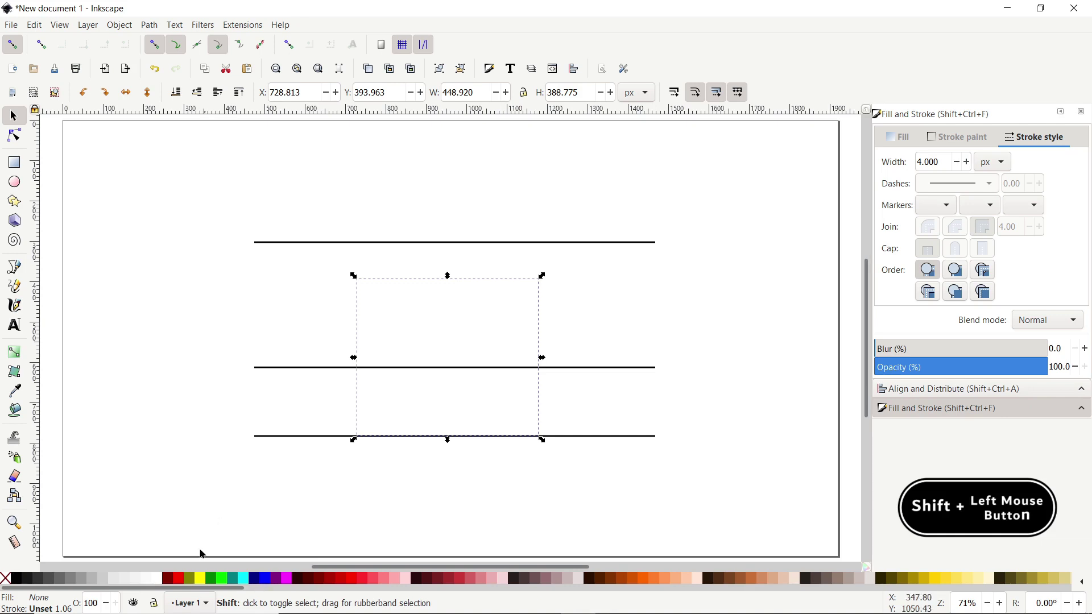
shift+click(180, 579)
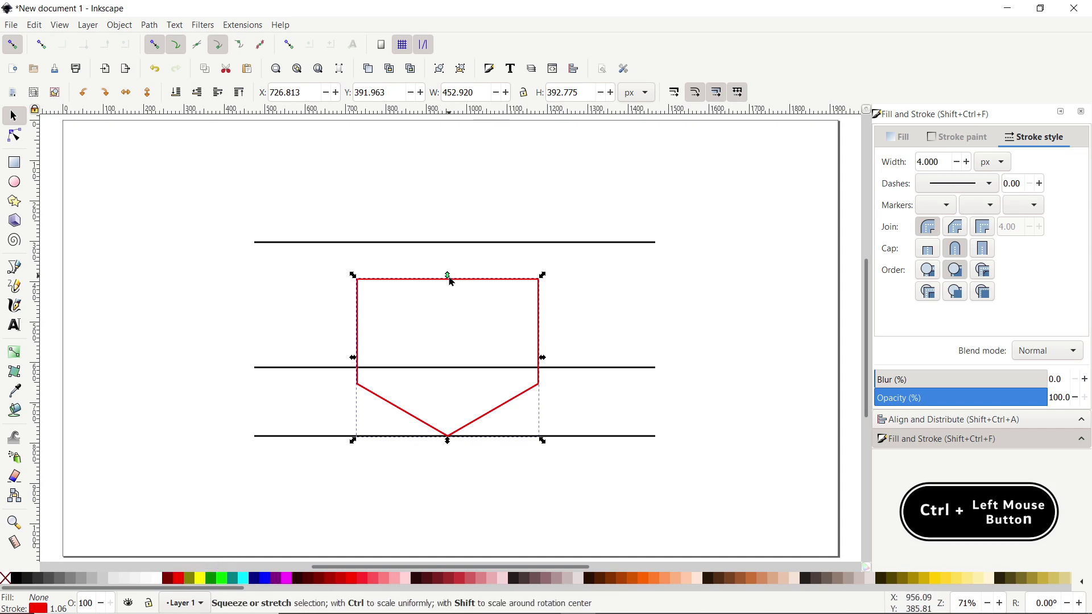
drag(451, 282, 449, 244)
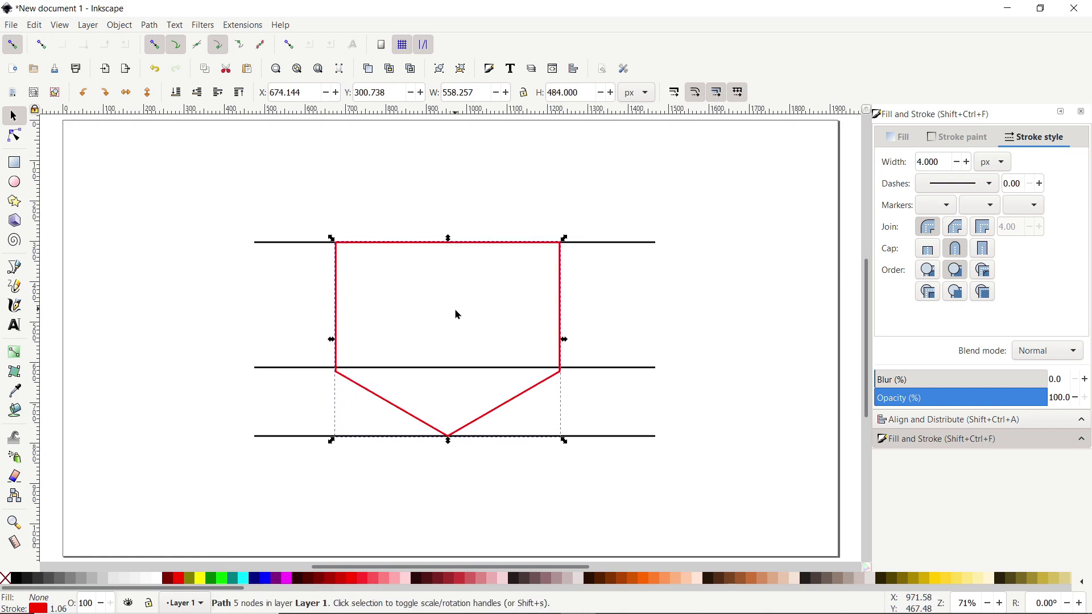
Step: Set the pentagon's stroke width to 80 px with miter joins and square caps
click(961, 440)
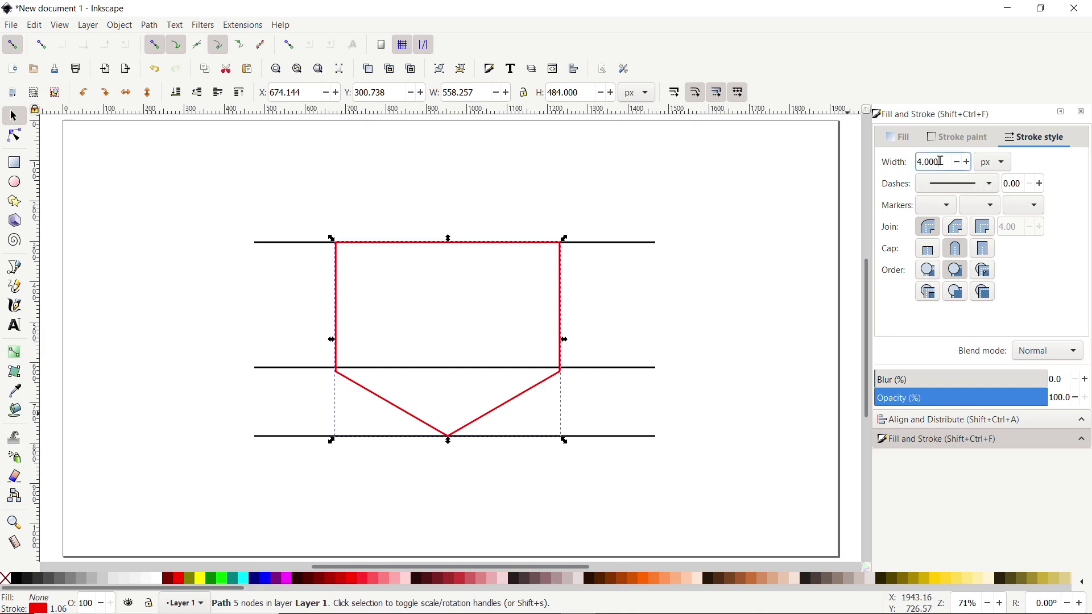
text(80)
key(Return)
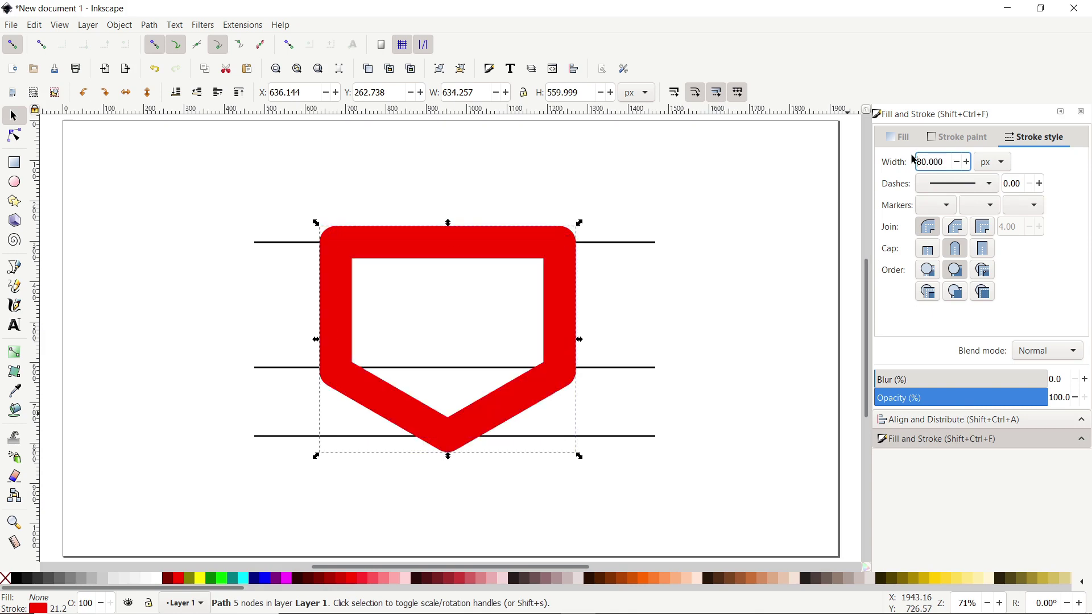
click(986, 233)
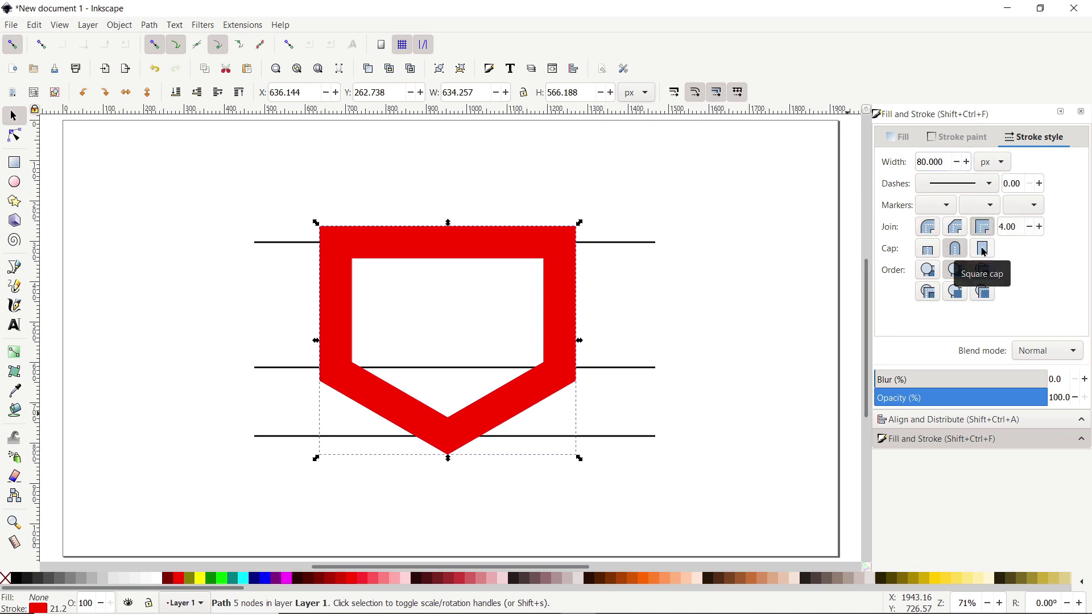
click(985, 250)
Step: Add the Corners (Fillet/Chamfer) path effect to the thick red pentagon outline
key(ctrl+shift+7)
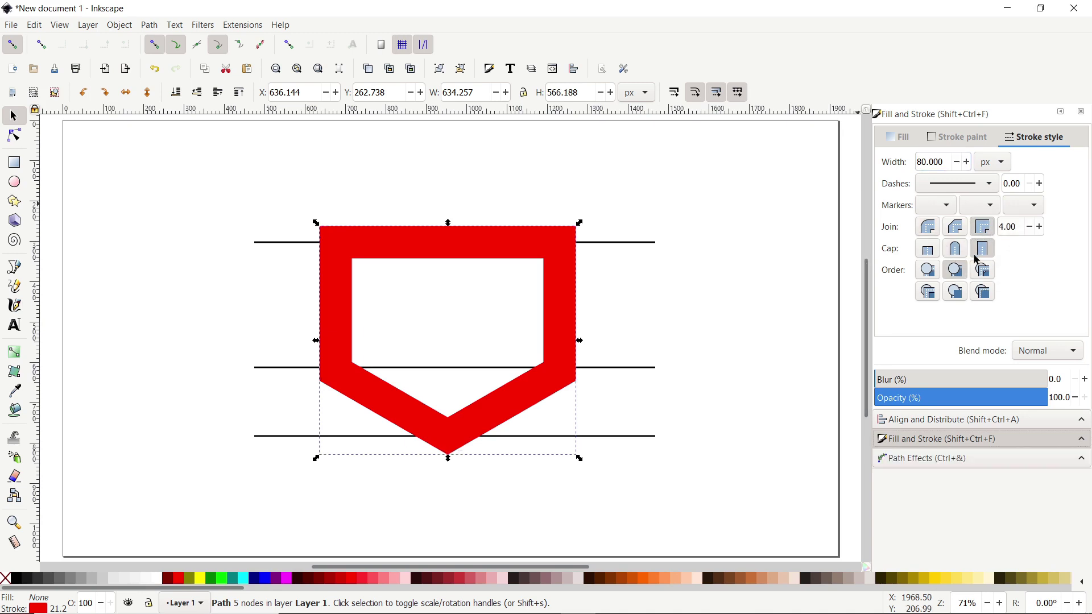
click(150, 25)
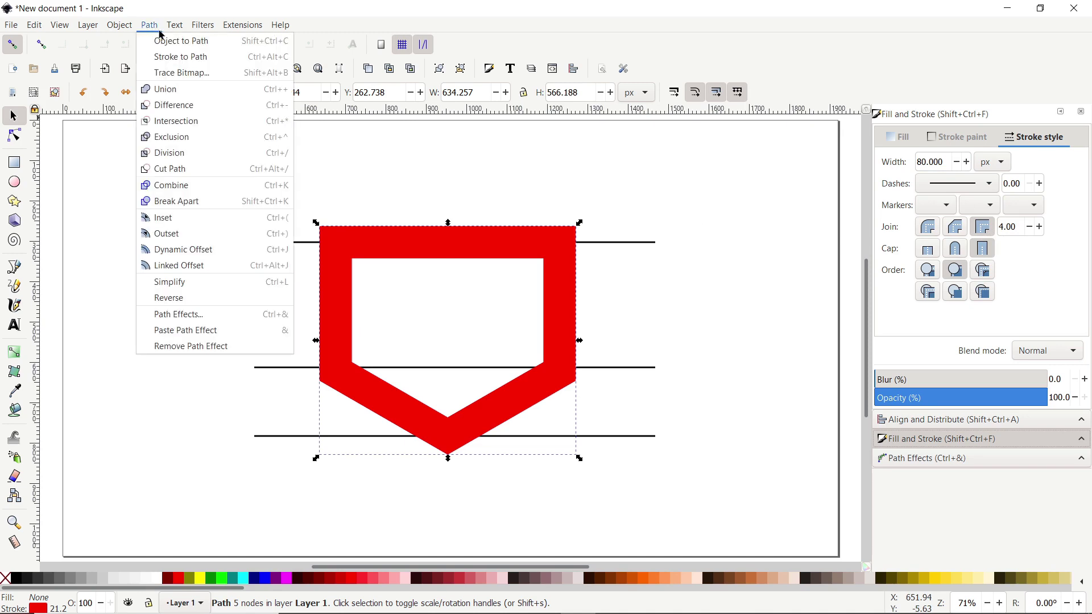
click(178, 314)
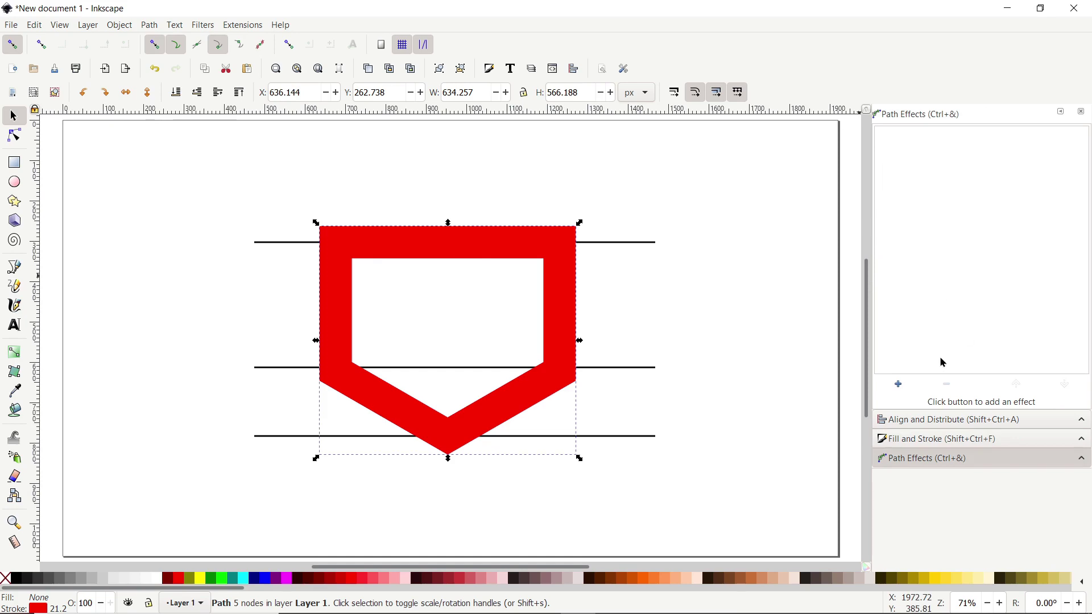
click(903, 390)
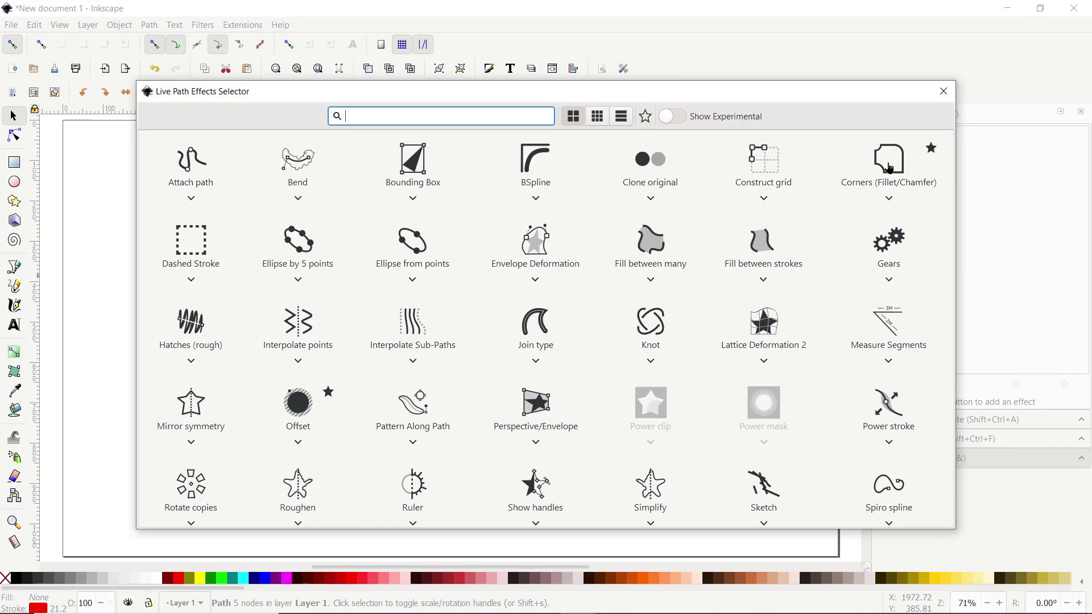
click(890, 168)
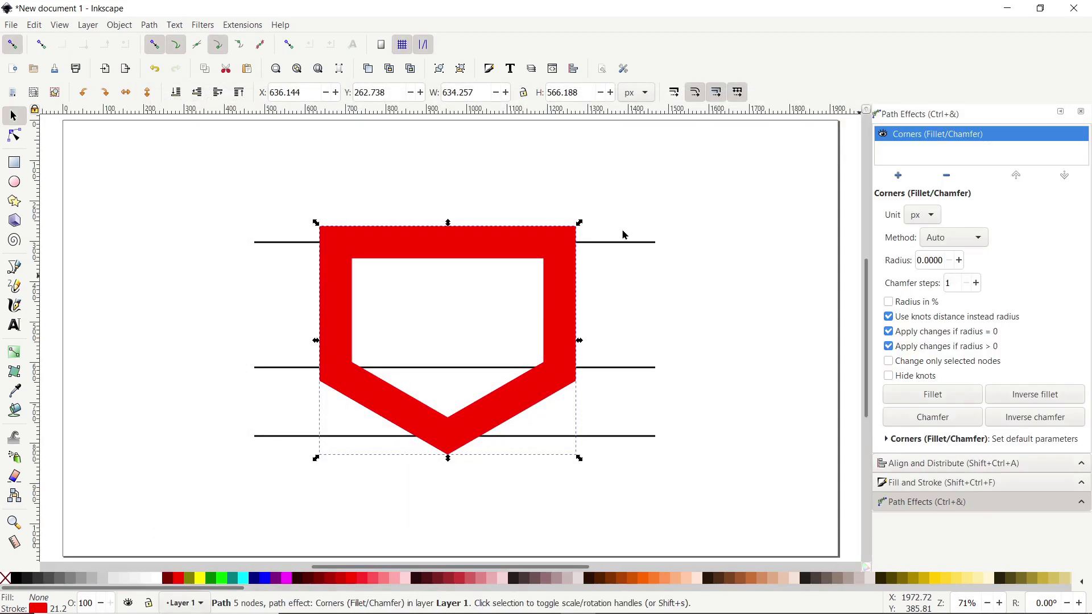
Step: Round the pentagon's two lower side corners to the maximum, forming a shield, and convert the result to a path
click(15, 138)
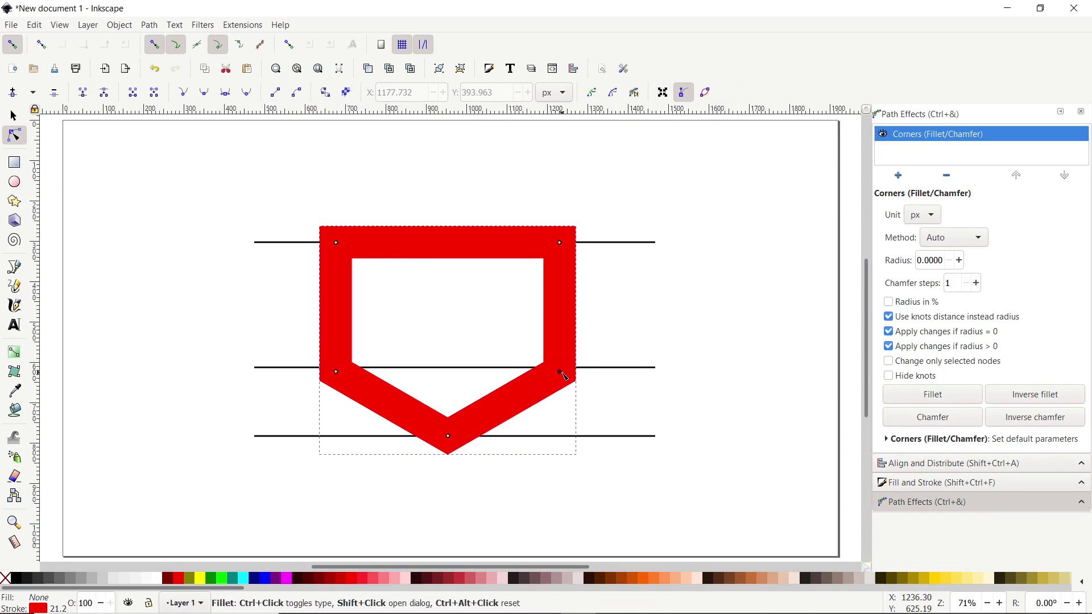
drag(561, 381, 438, 476)
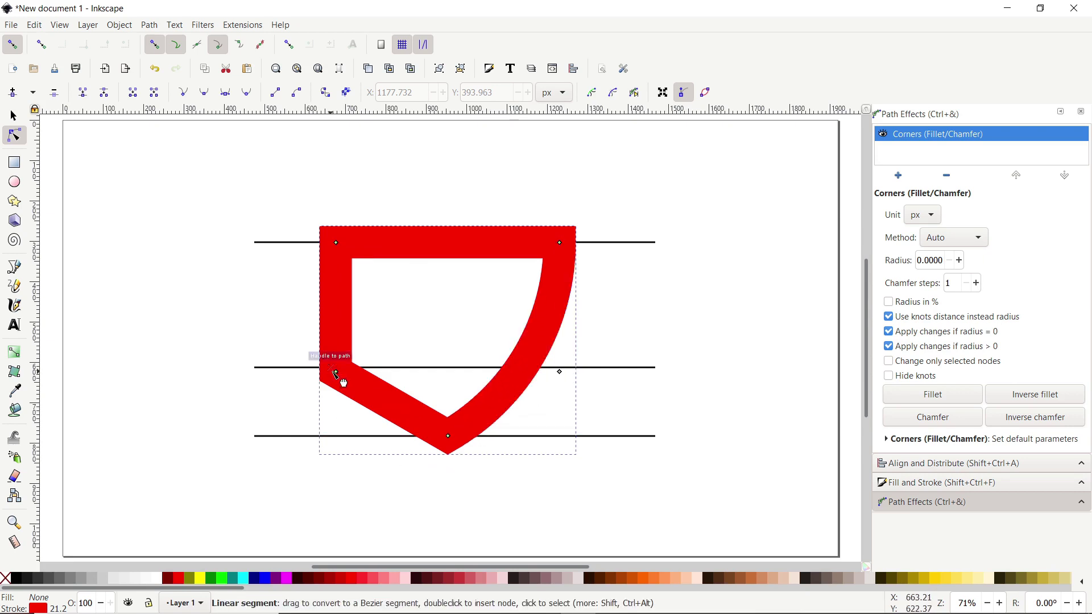
drag(336, 372, 484, 487)
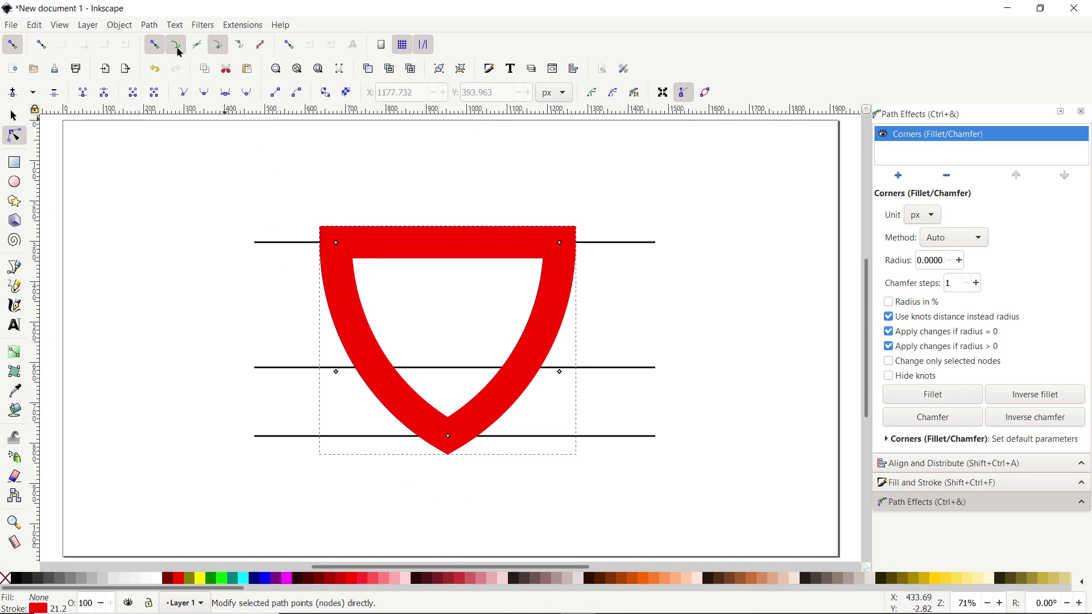
click(157, 27)
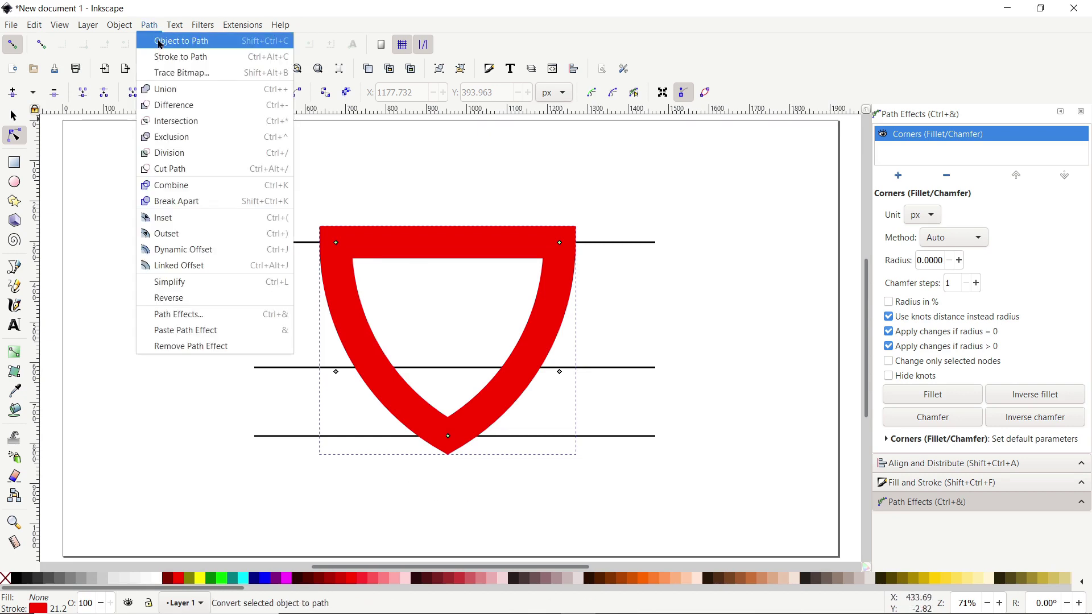
click(160, 42)
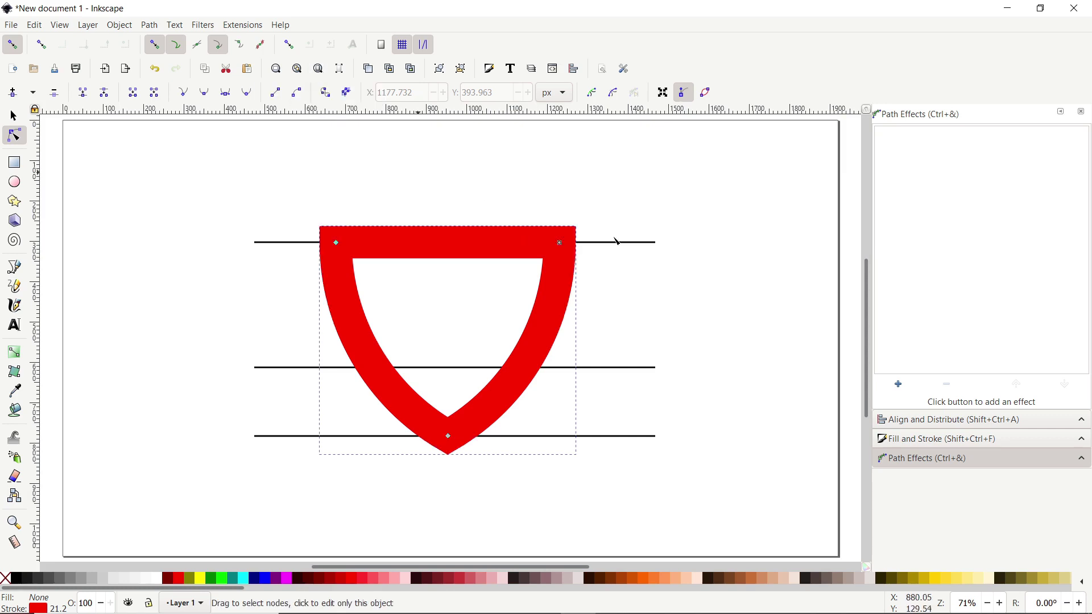
Step: Set the red shield's opacity to 50% and duplicate it in place
click(948, 441)
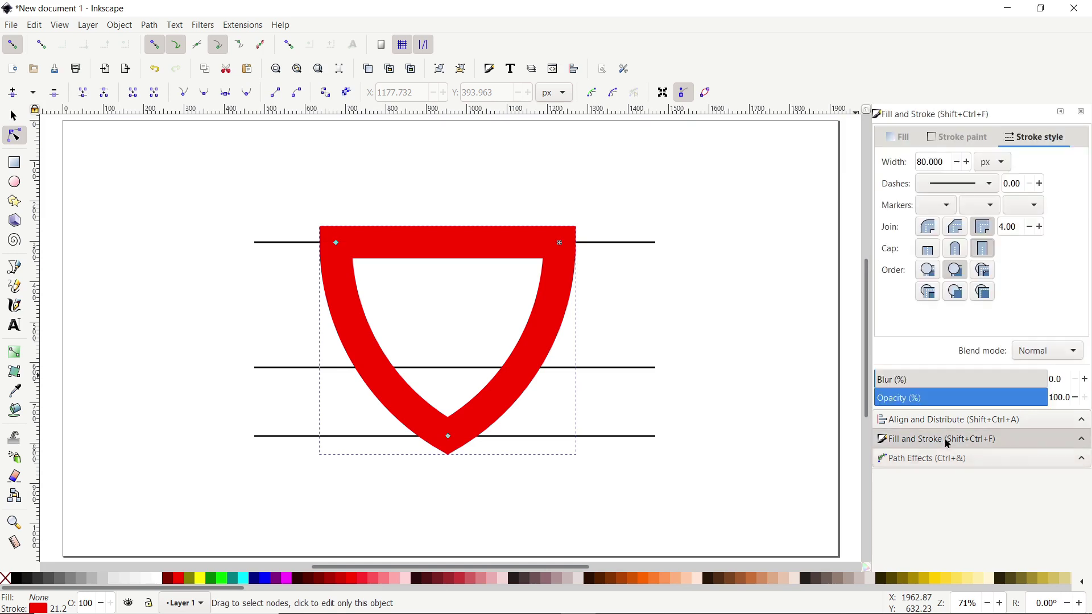
double_click(1065, 397)
text(50)
key(Return)
key(ctrl+z)
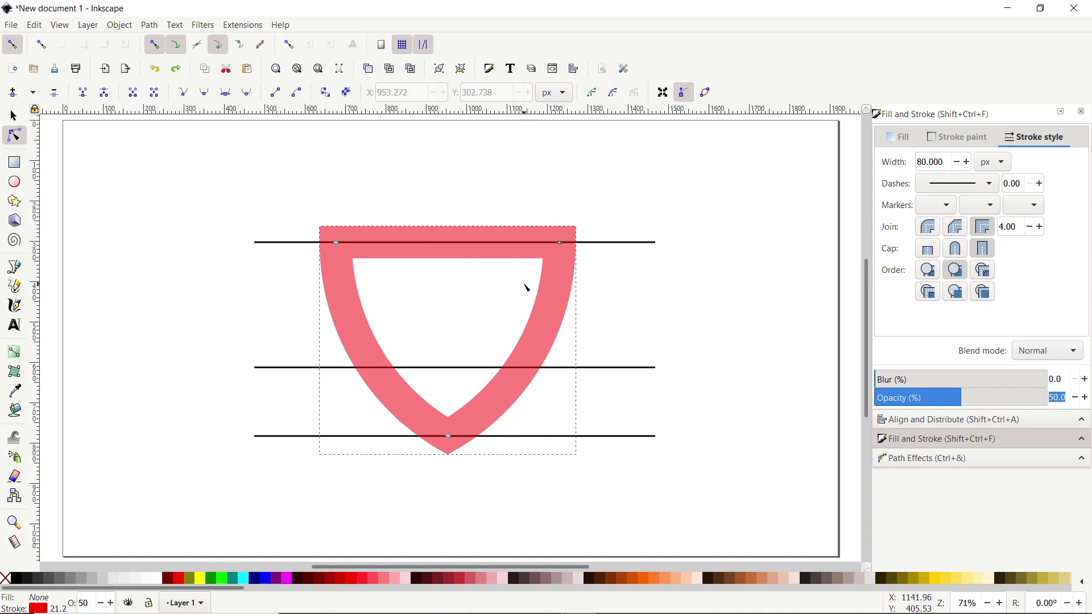
right_click(461, 254)
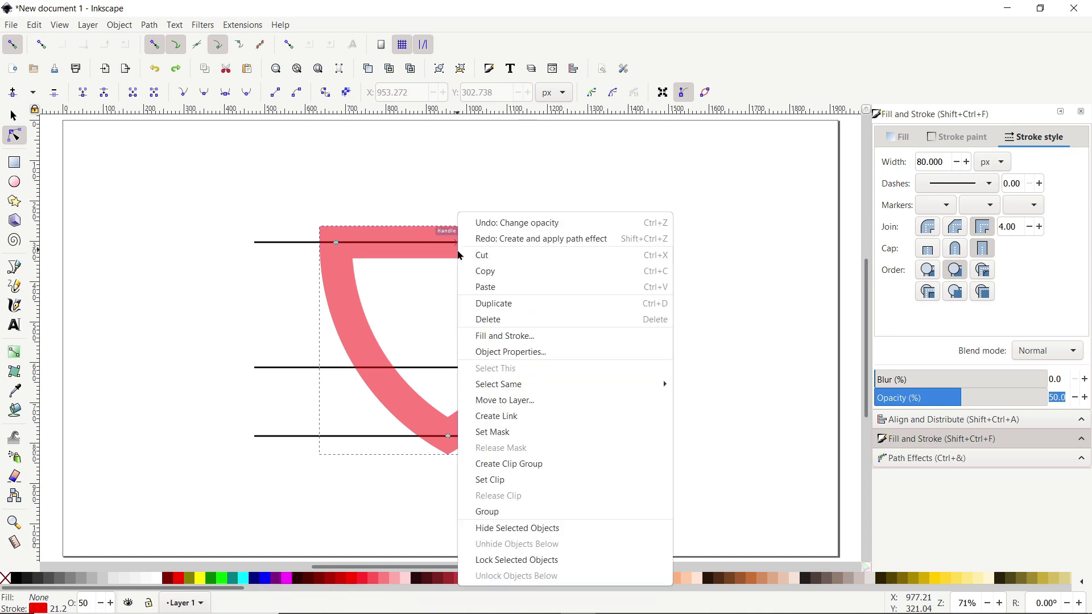
click(494, 303)
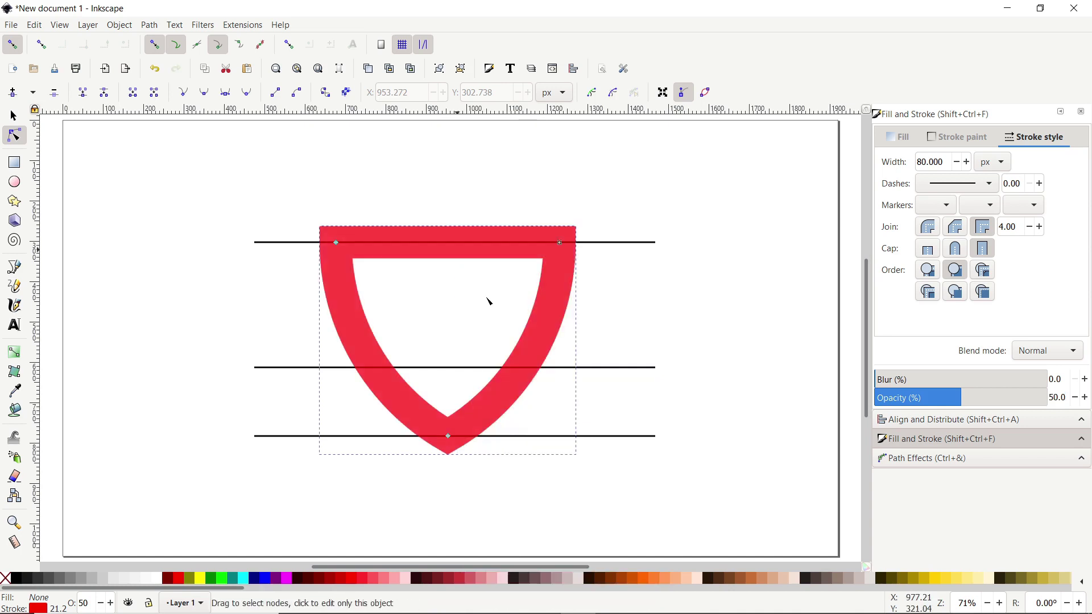
Step: Apply the Offset path effect to the duplicate shield and shrink it inward by about 36.6 mm until its bottom node meets the middle line
click(894, 457)
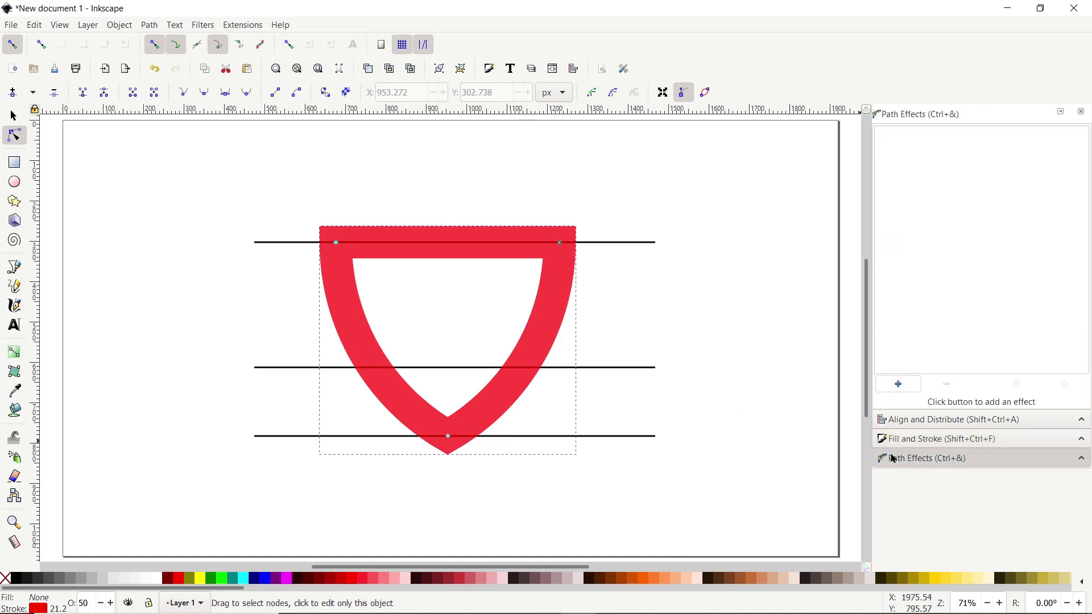
click(894, 385)
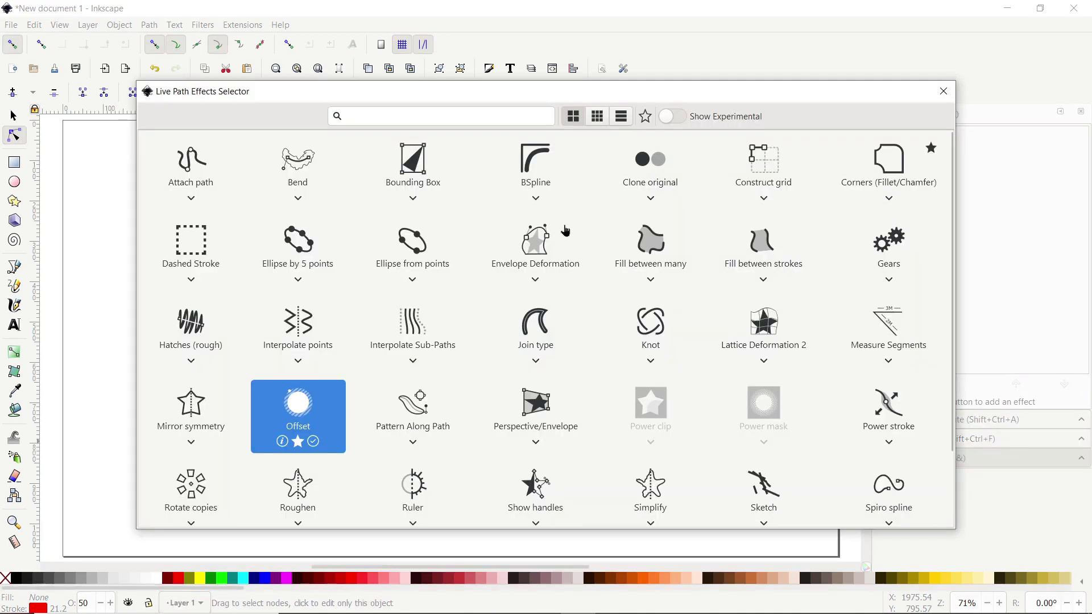
click(300, 406)
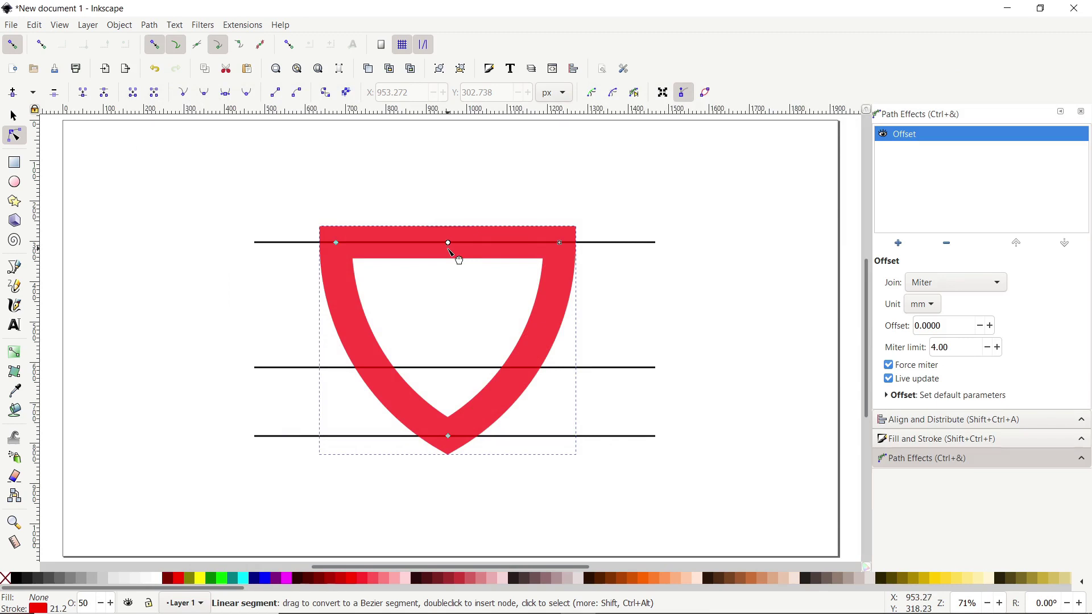
drag(449, 244, 449, 370)
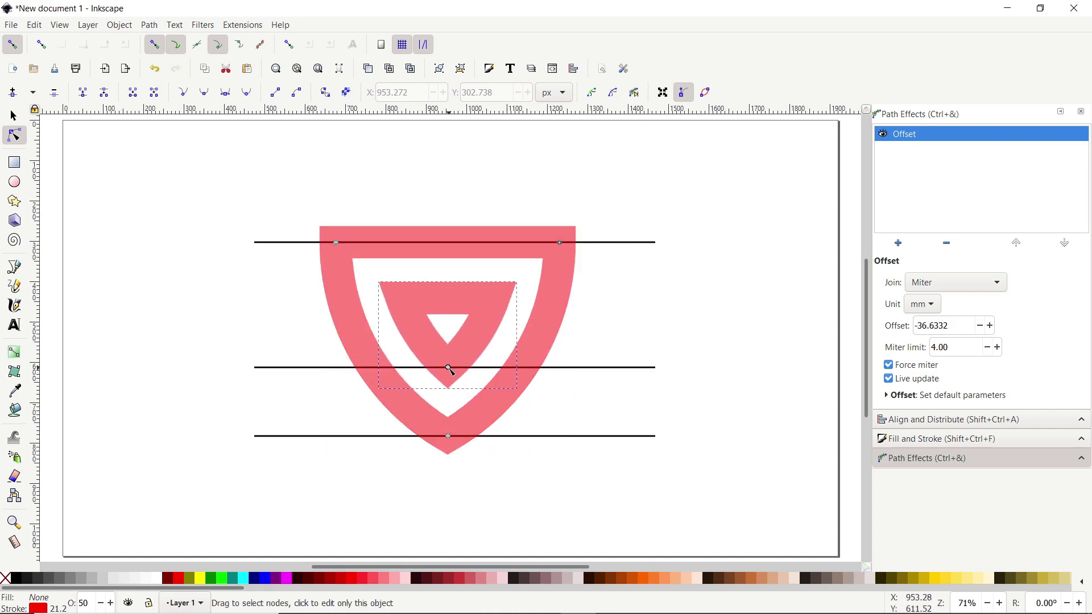
Step: Convert the offset inner shield to a plain path
click(149, 25)
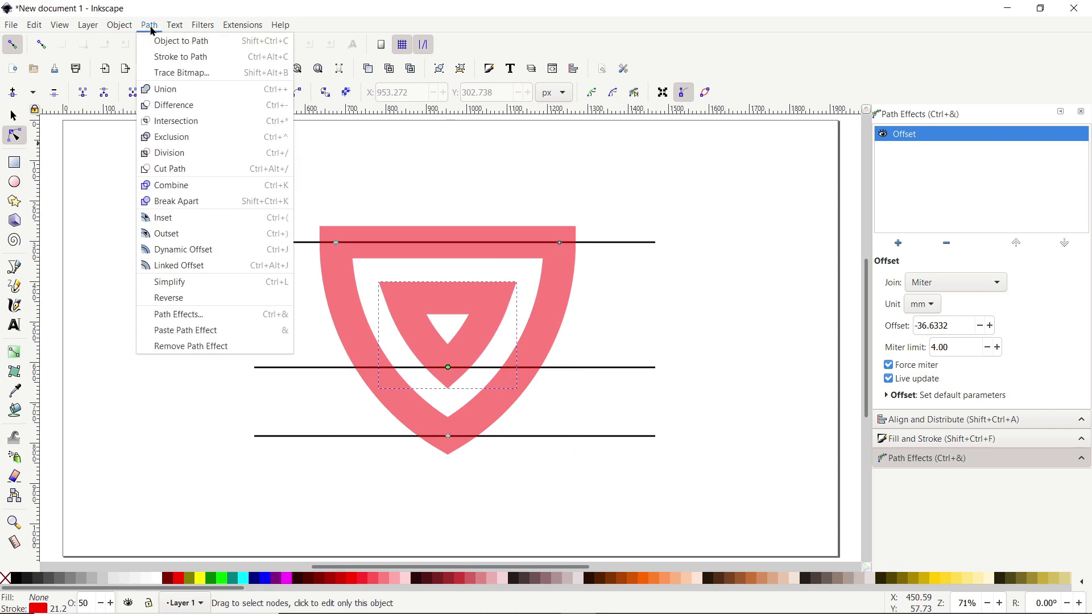
click(165, 43)
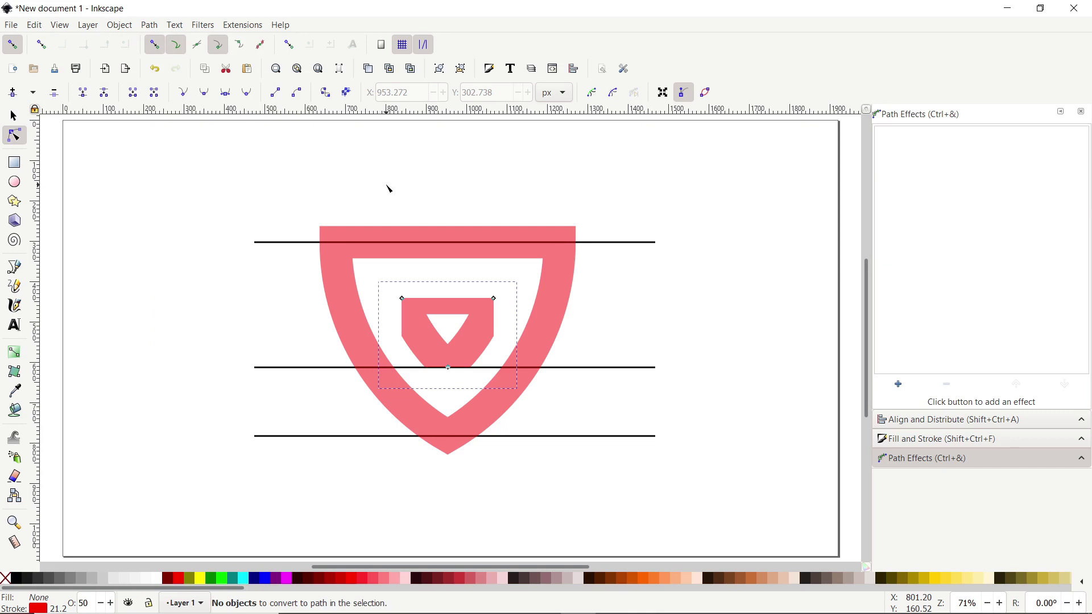
click(320, 68)
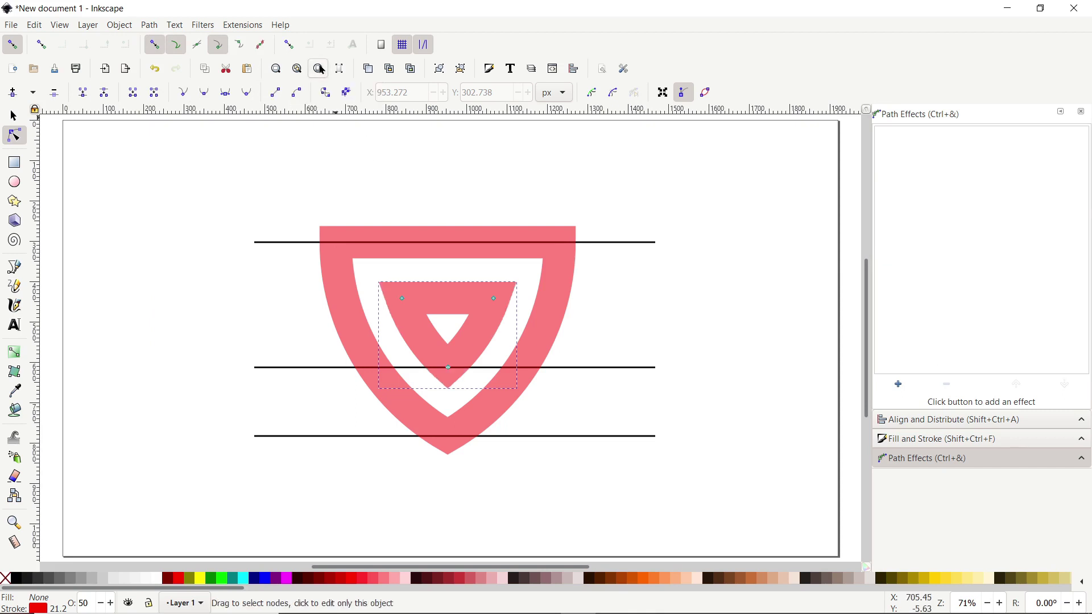
key(shift+ctrl+c)
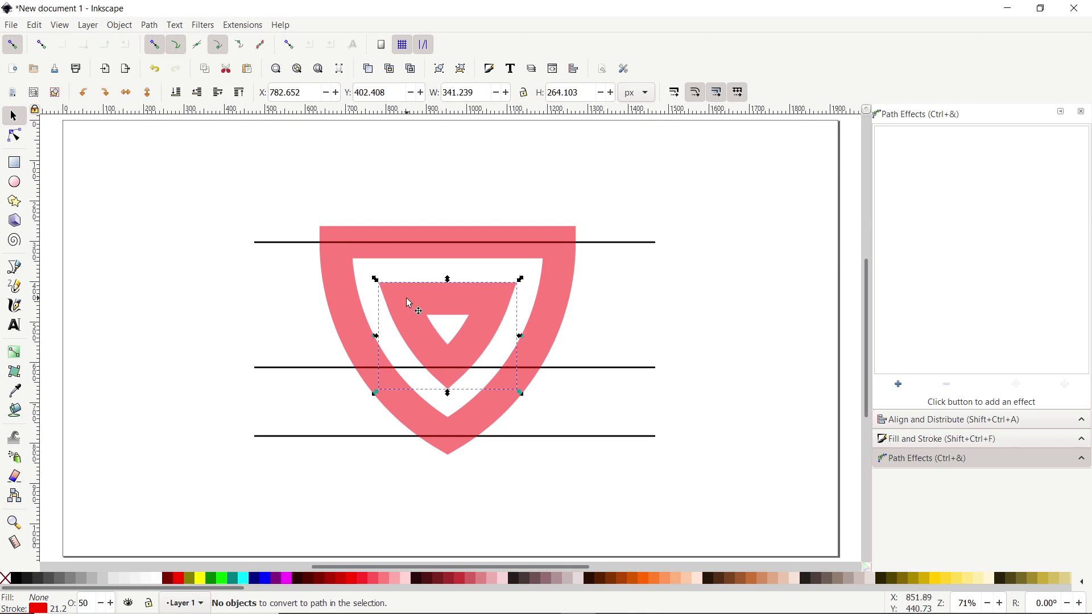
Step: Change the inner shield's stroke color to blue (#0000FF) and deselect it
shift+click(445, 300)
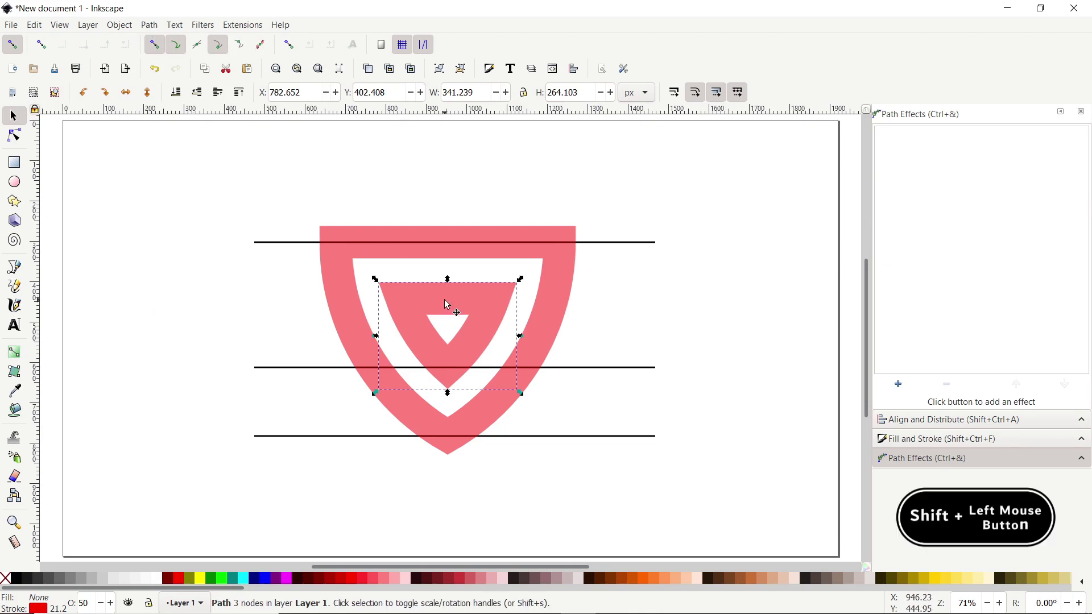
key(shift)
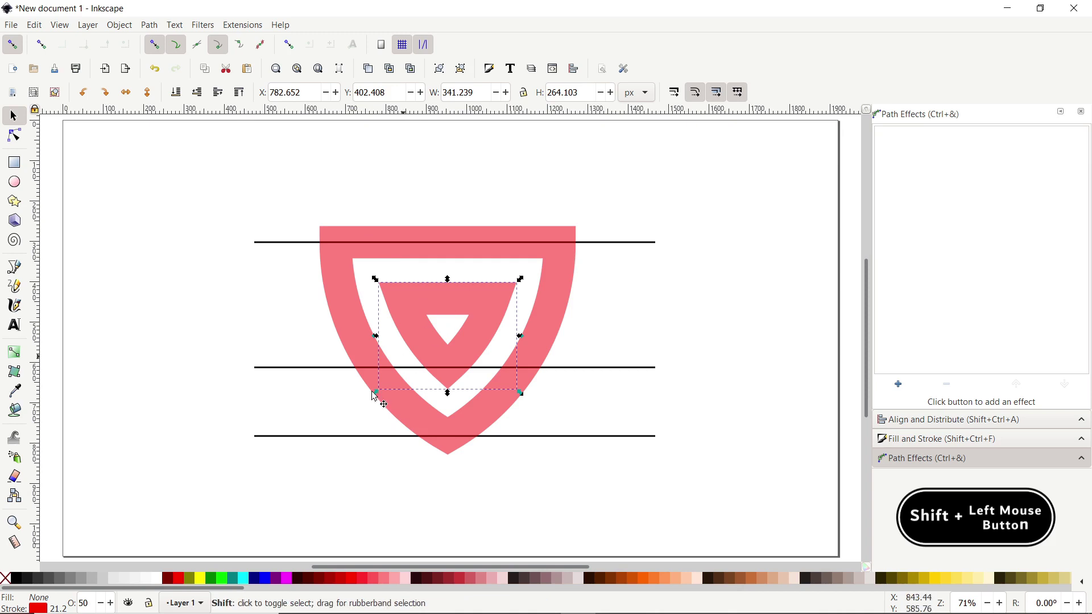
click(270, 586)
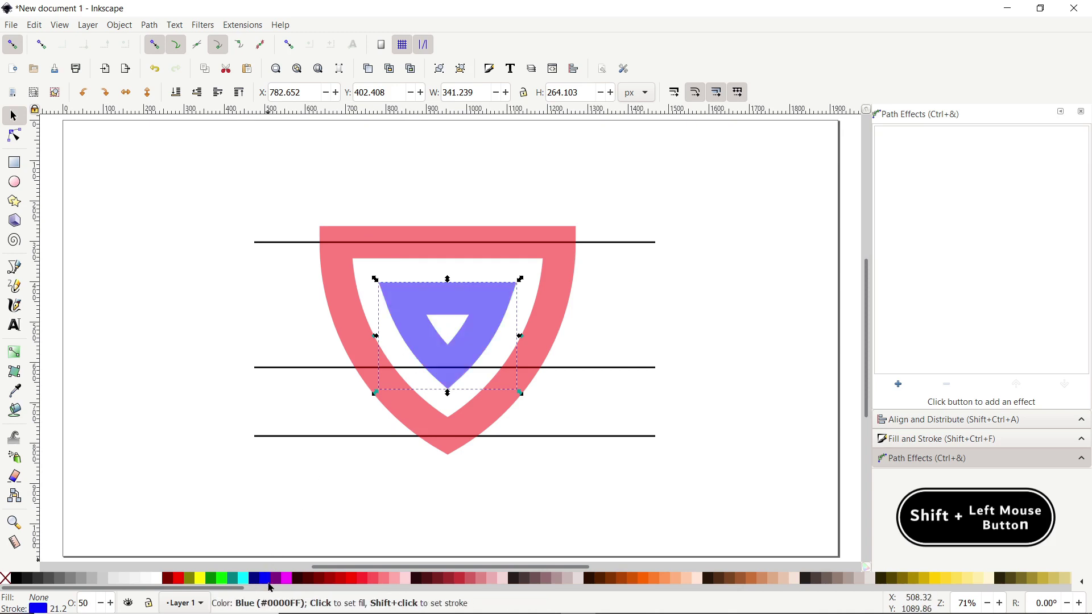
click(349, 500)
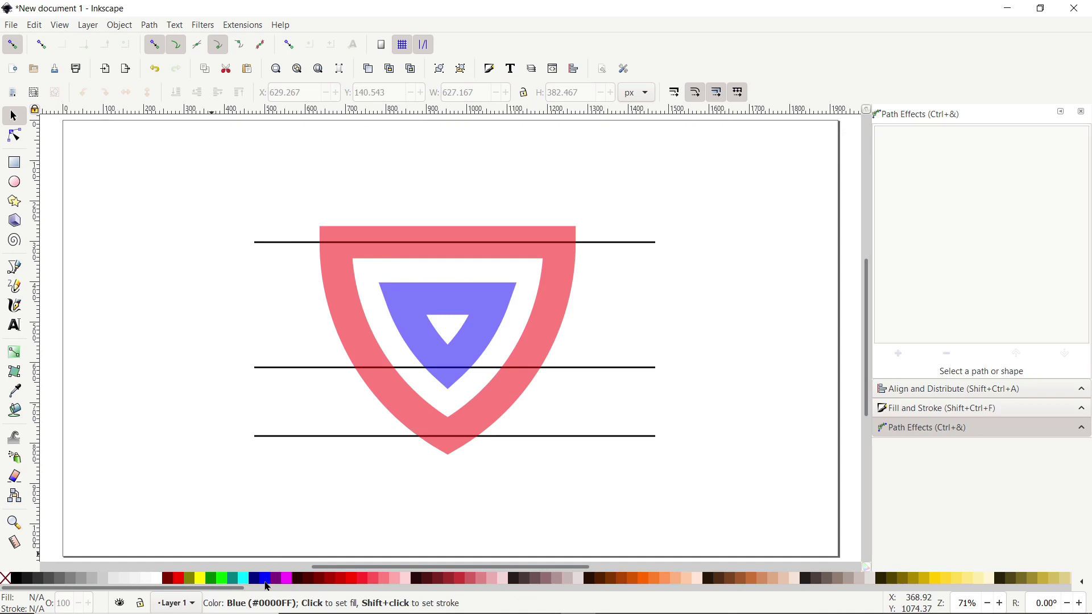
Step: Draw an open five-node V-shaped path from above the red shield's upper-left corner, through the blue shield's upper nodes and center, to above the upper-right corner
click(13, 274)
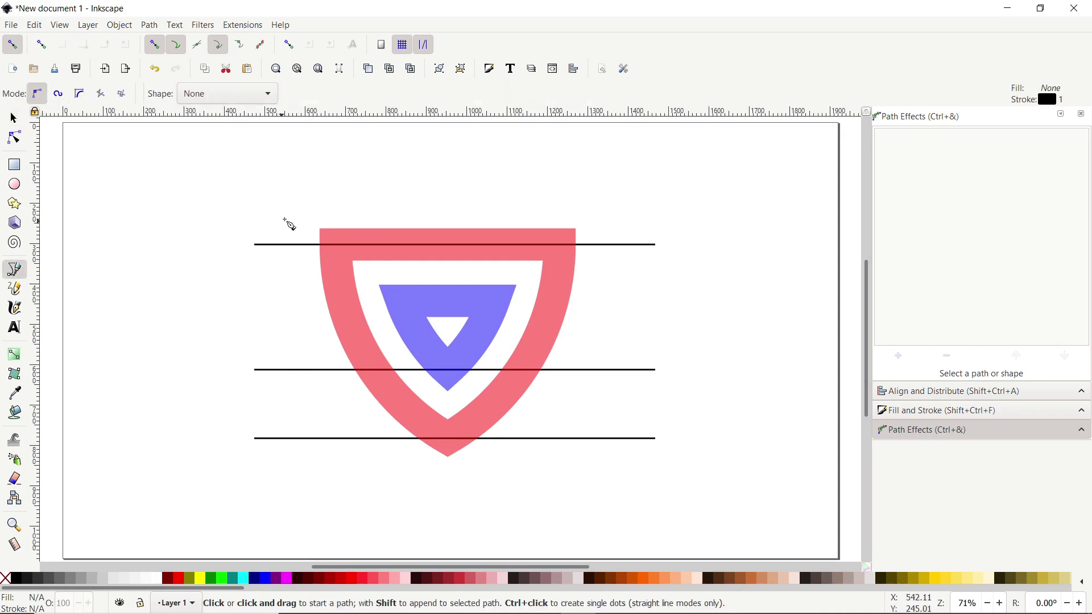
click(319, 198)
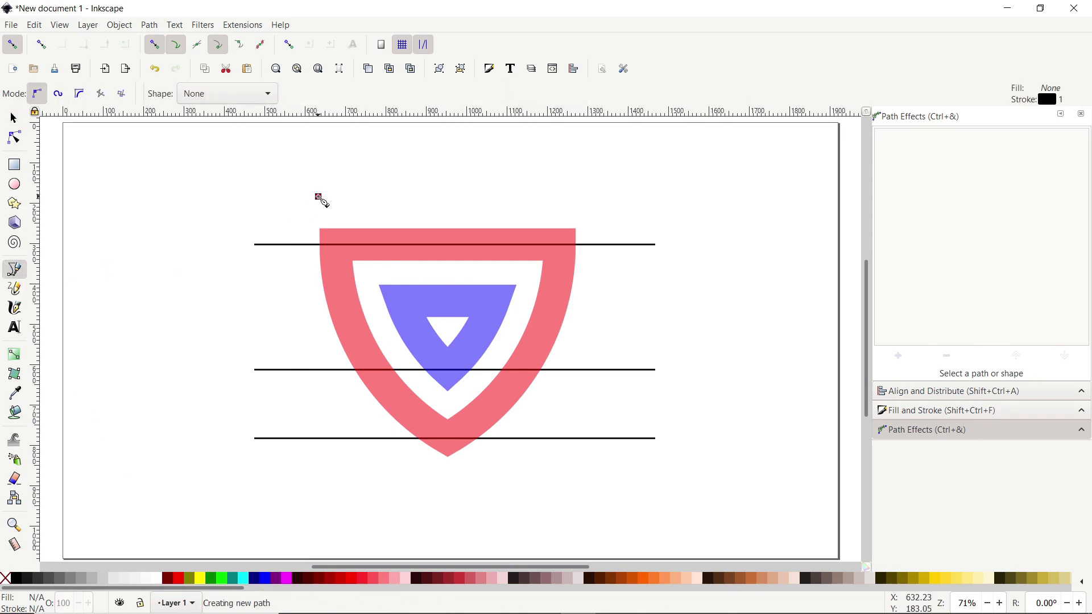
click(412, 309)
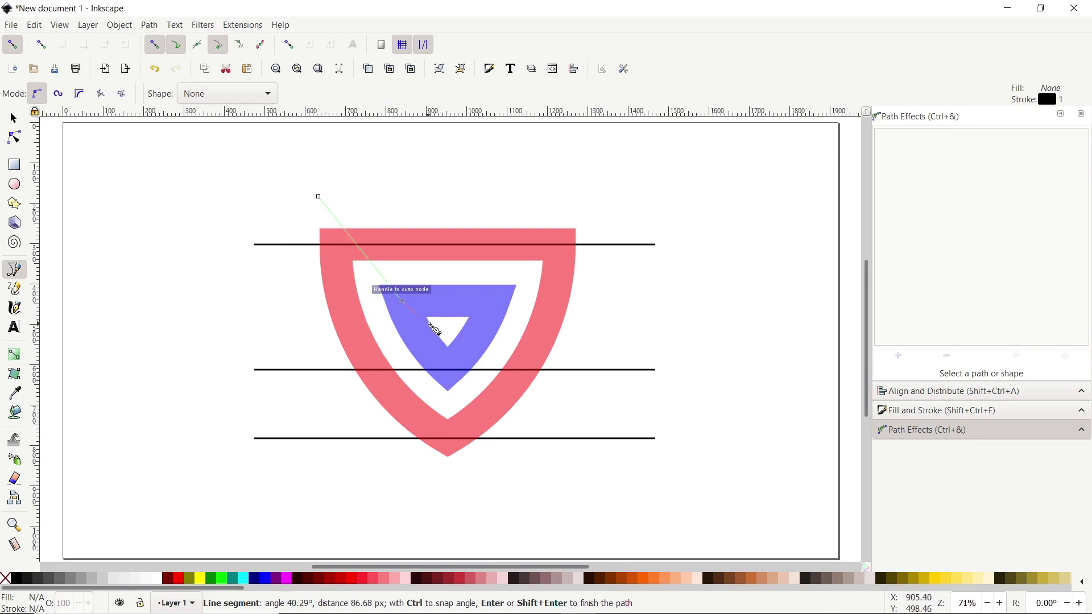
click(447, 329)
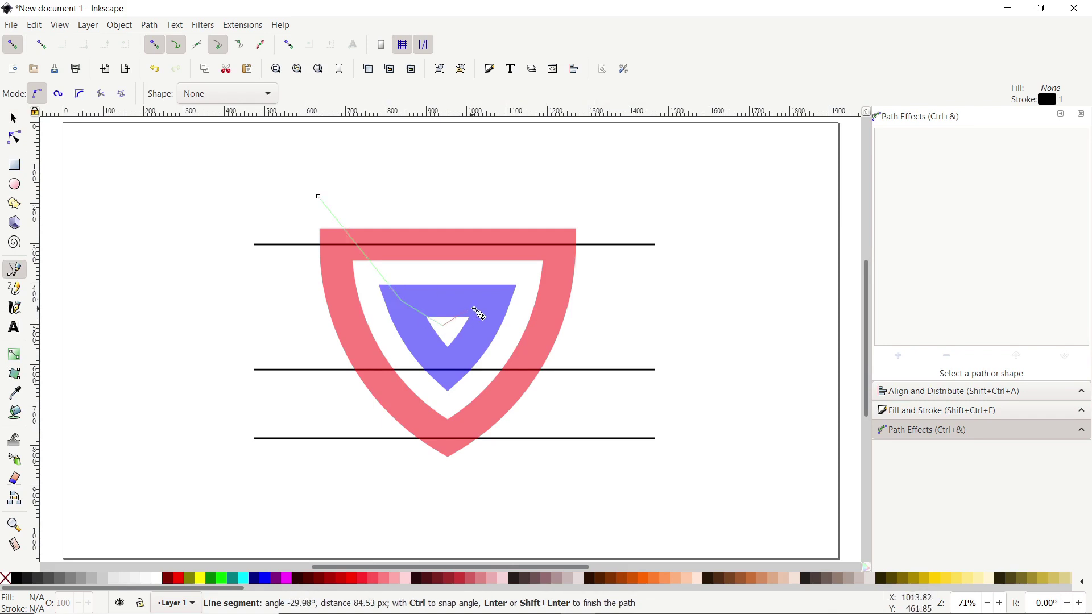
click(495, 305)
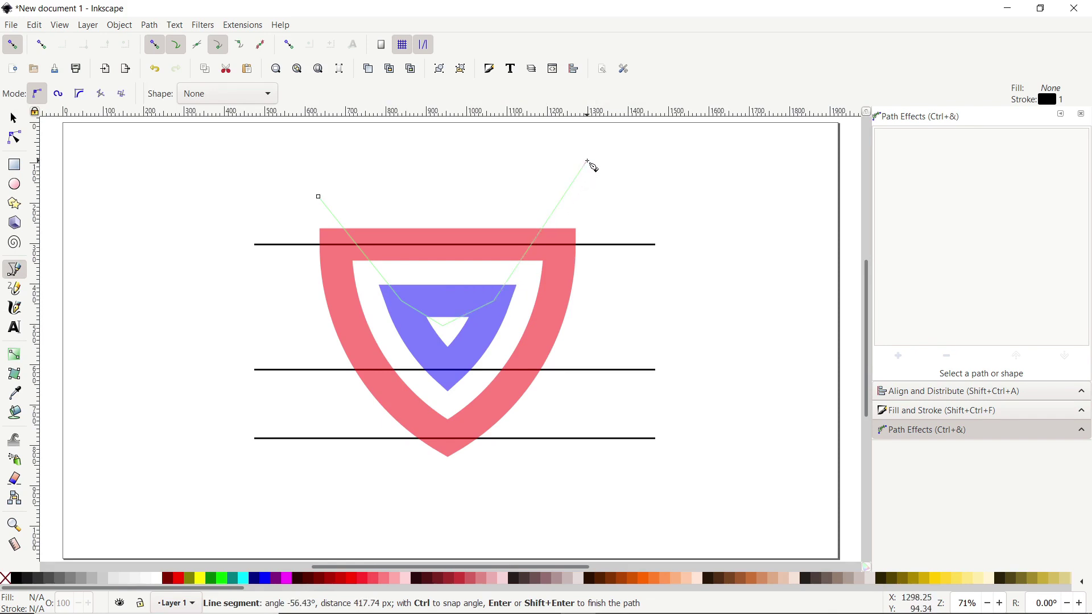
click(588, 162)
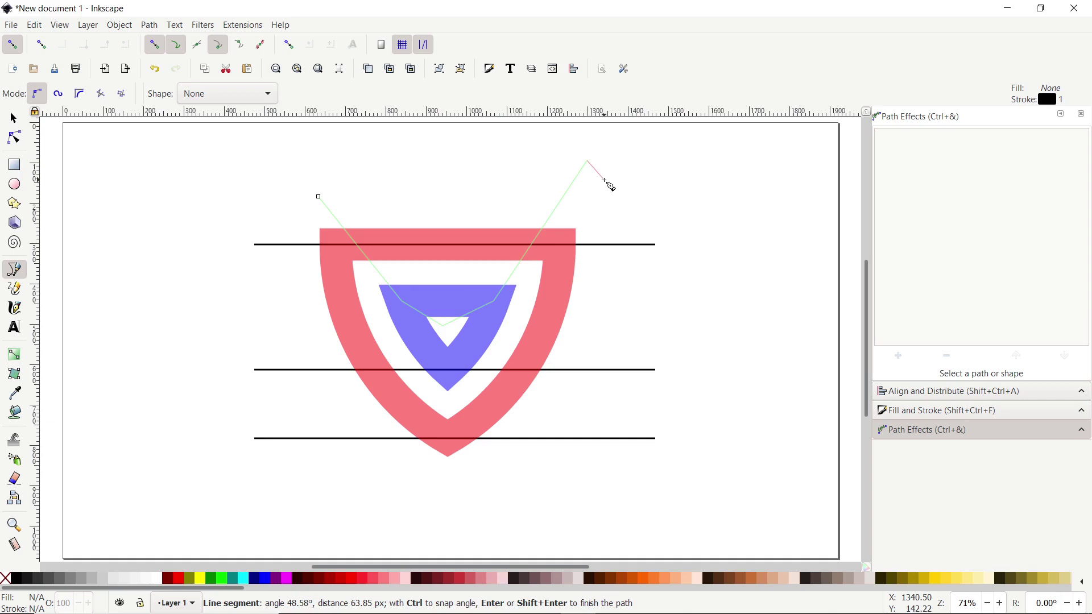
key(Return)
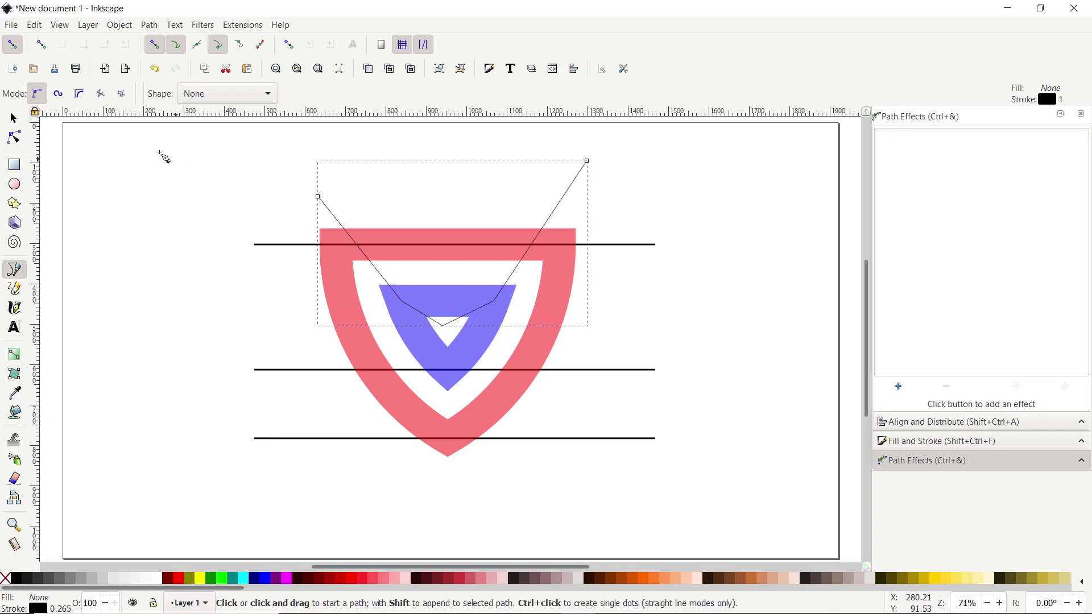
shift+click(14, 118)
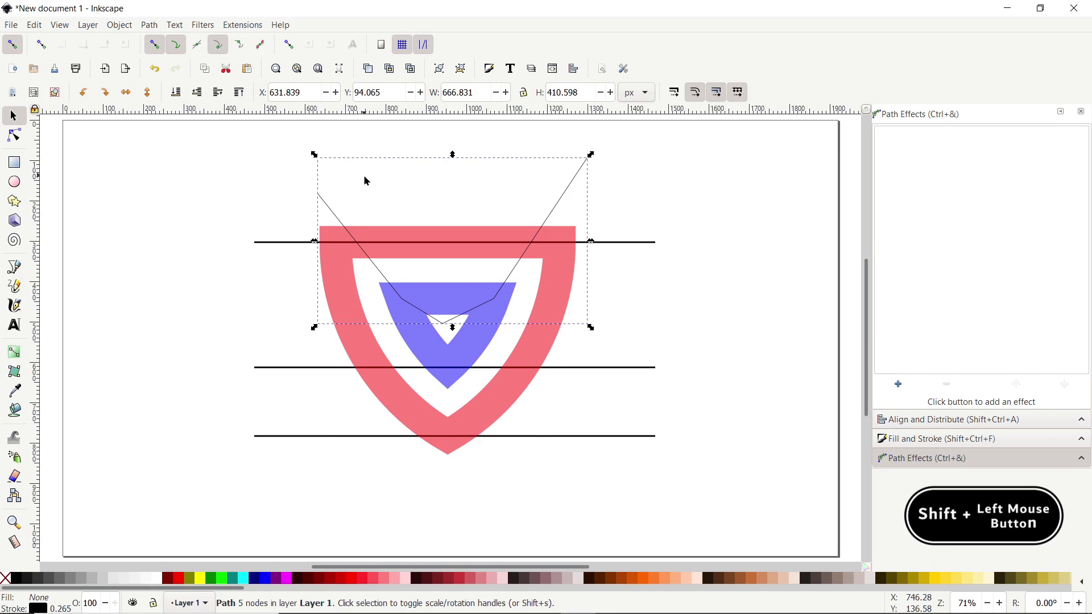
key(shift)
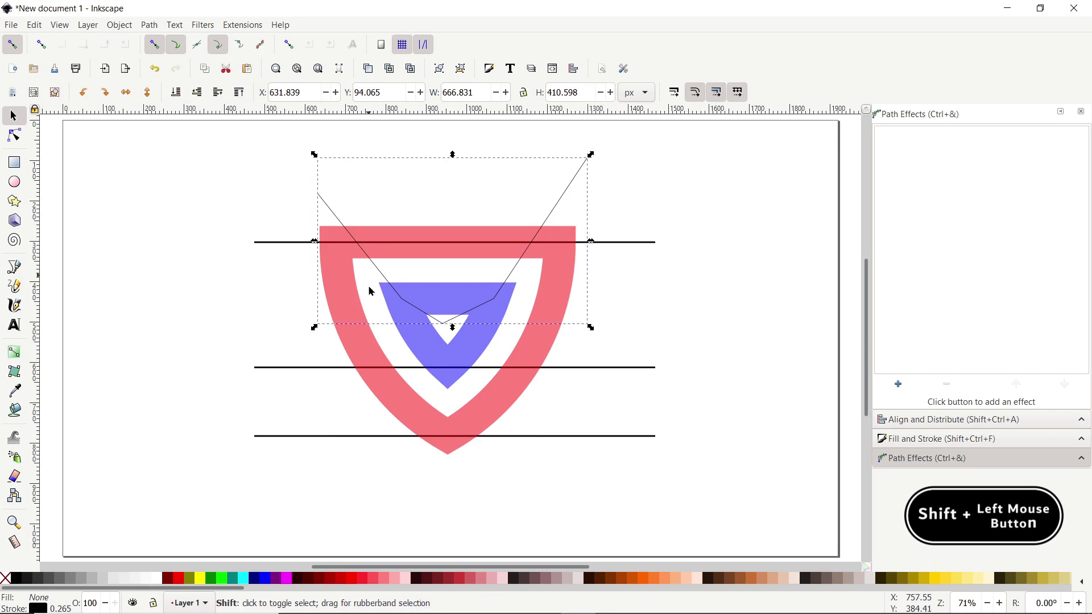
Step: Cut the blue shield's path with the V-shaped path and delete the detached blue top bar
shift+click(470, 289)
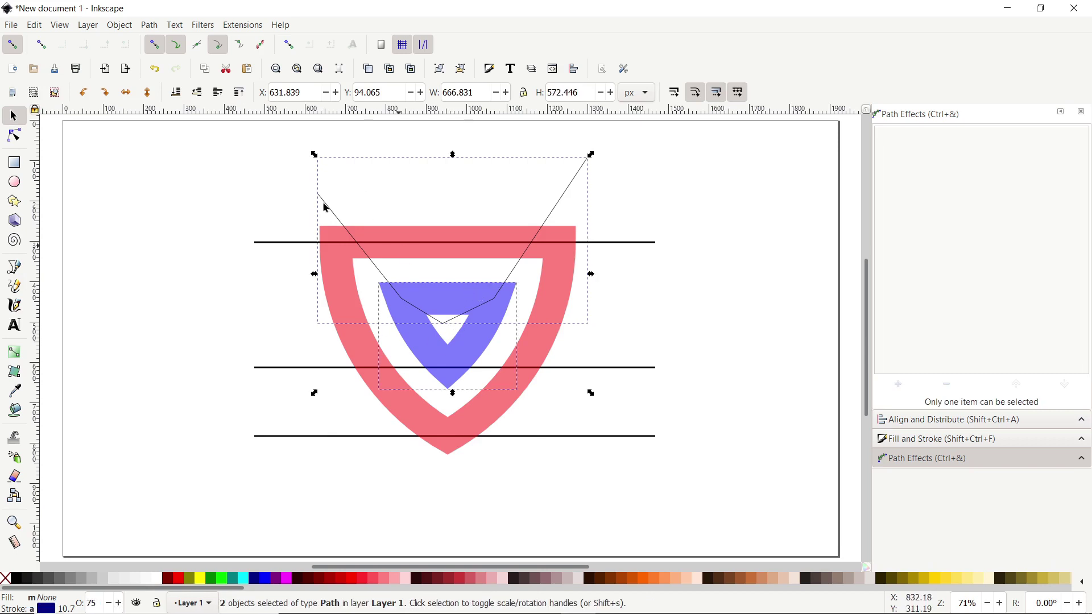
click(150, 25)
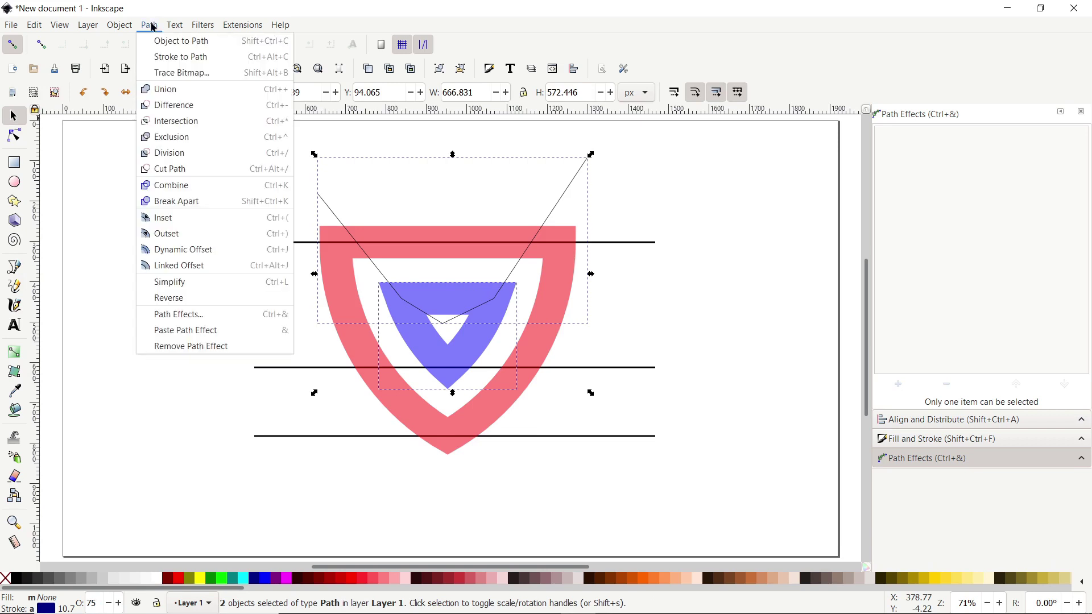
click(194, 173)
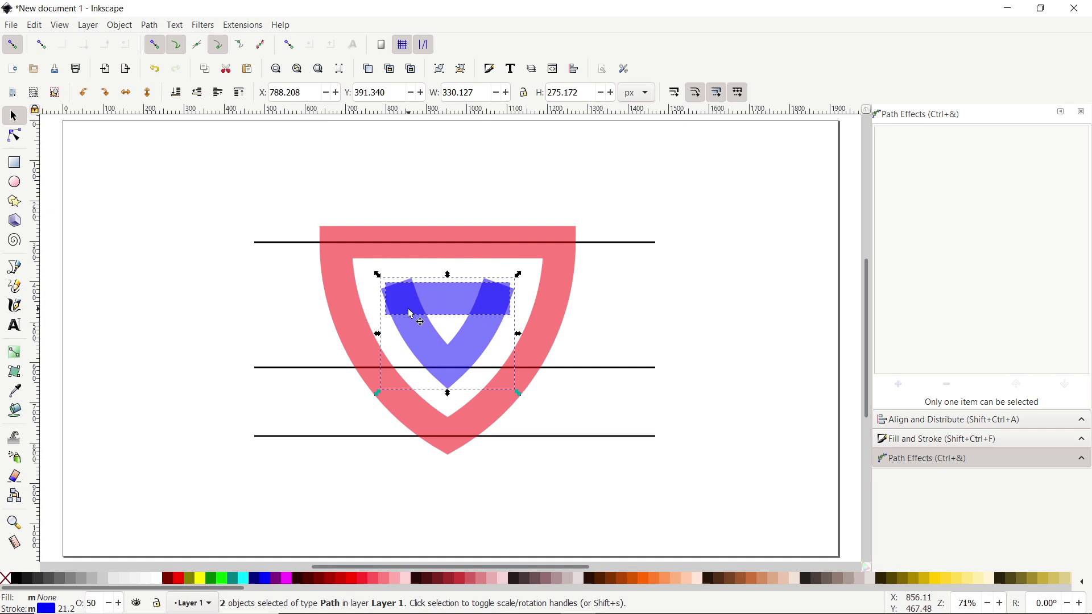
click(603, 327)
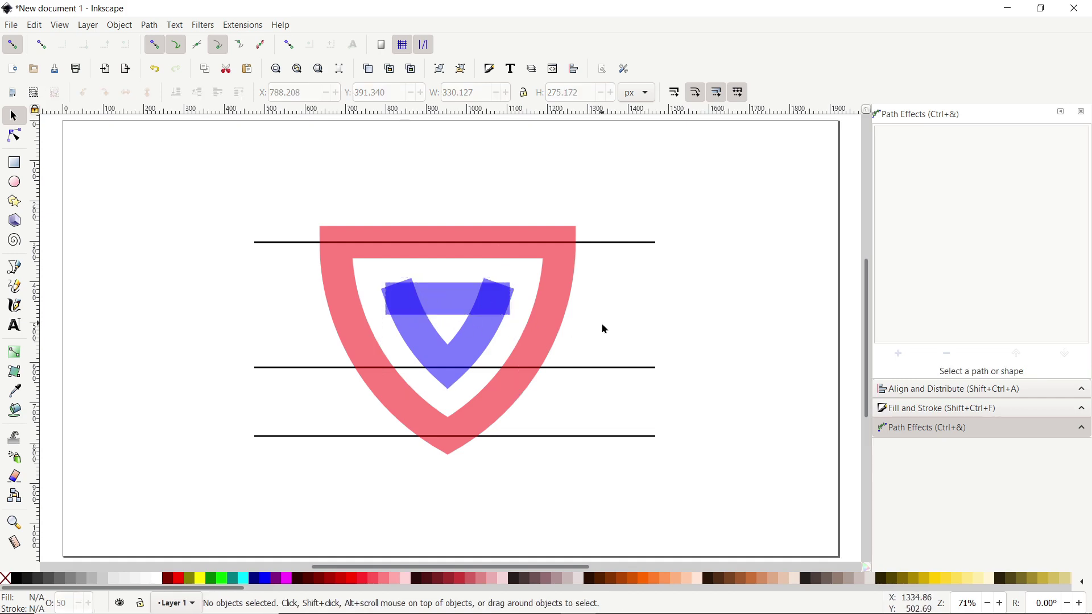
click(454, 296)
drag(453, 296, 254, 184)
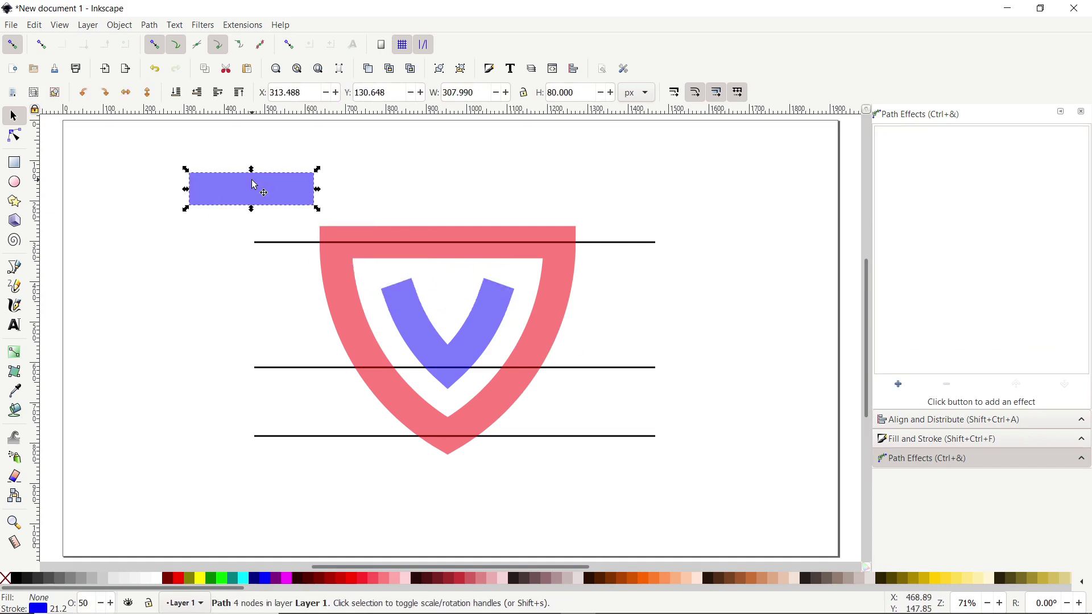
key(Delete)
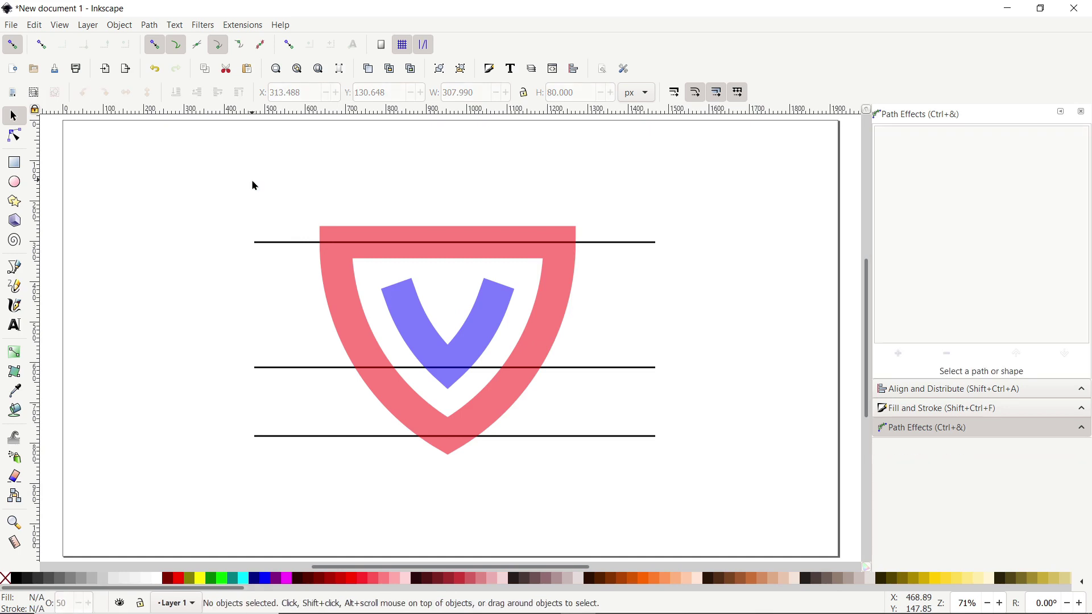
Step: Draw an open five-node path from above the red shield's upper-left corner, through both its upper nodes and a low center point, to above the upper-right corner
click(14, 267)
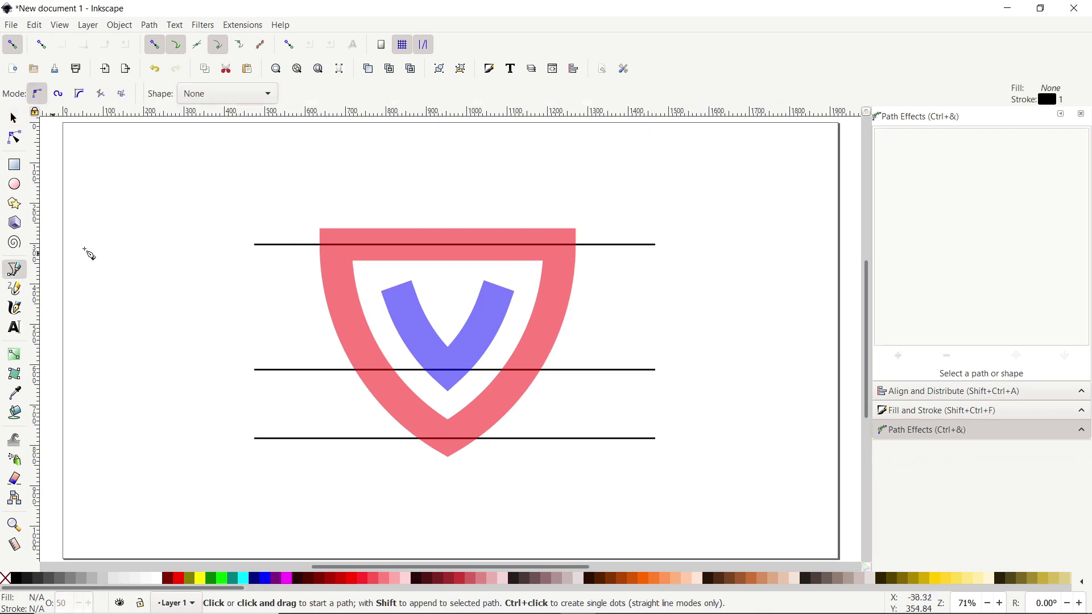
click(281, 155)
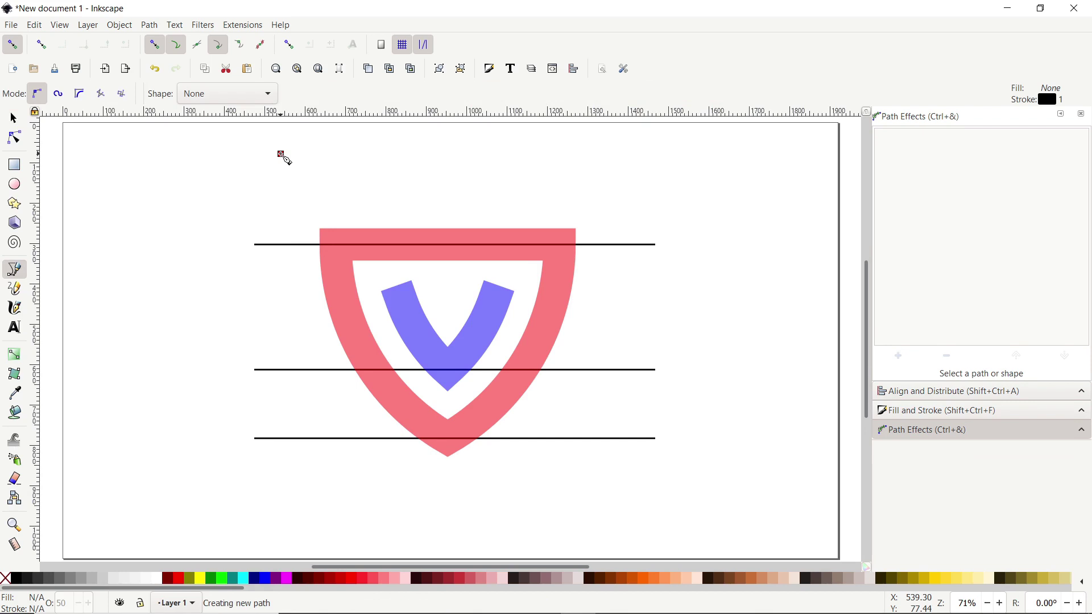
click(339, 247)
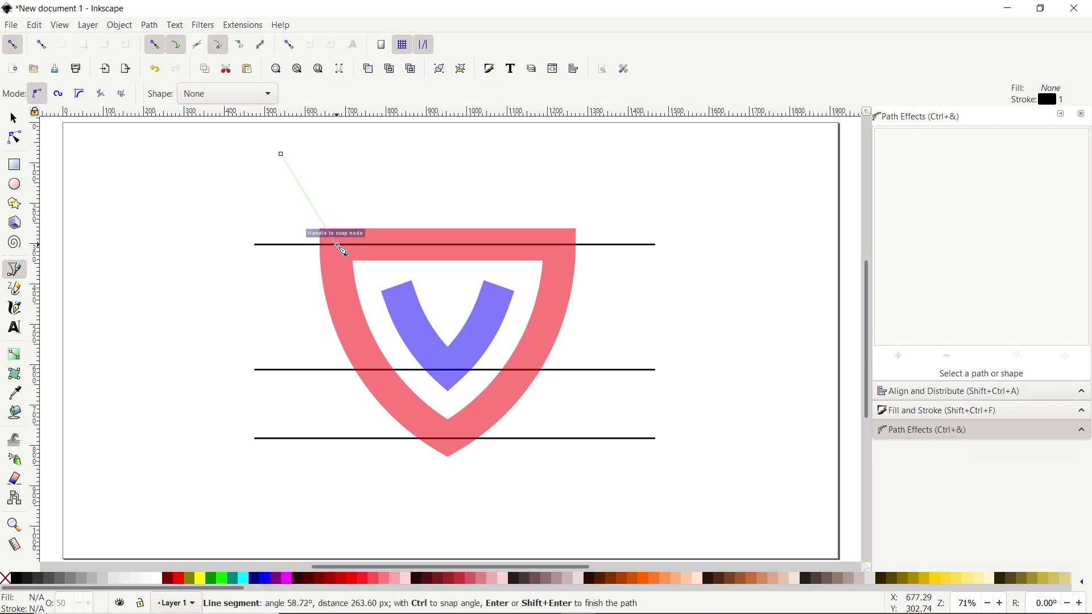
click(441, 300)
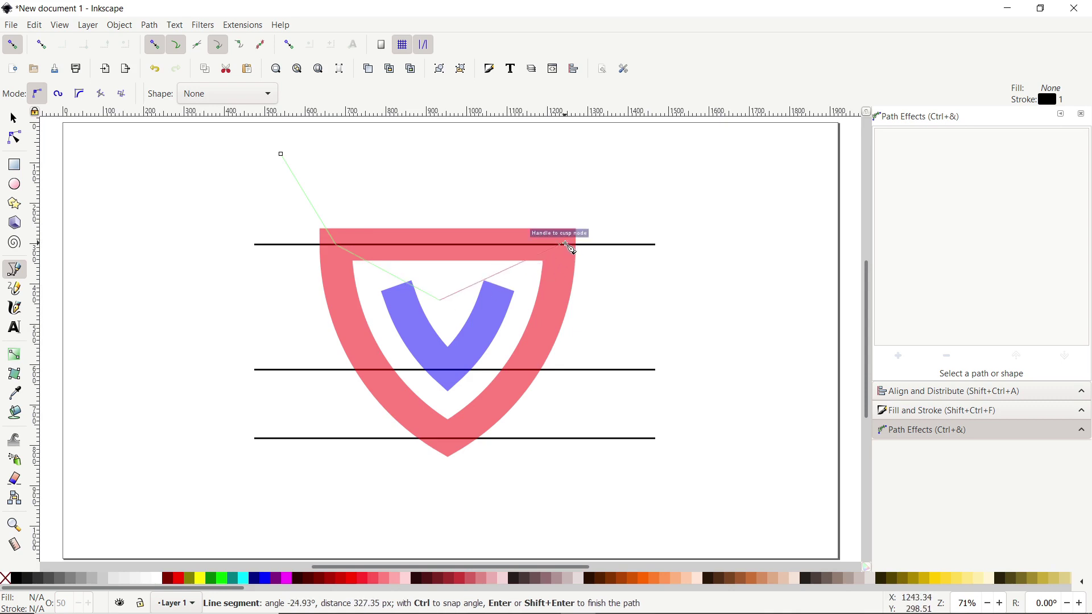
click(567, 245)
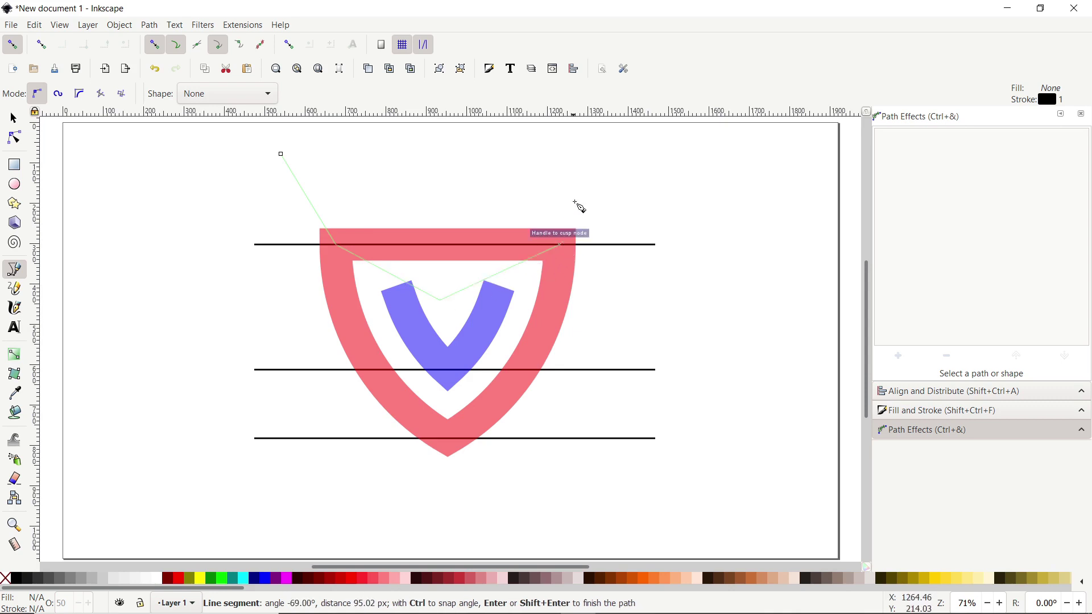
click(587, 157)
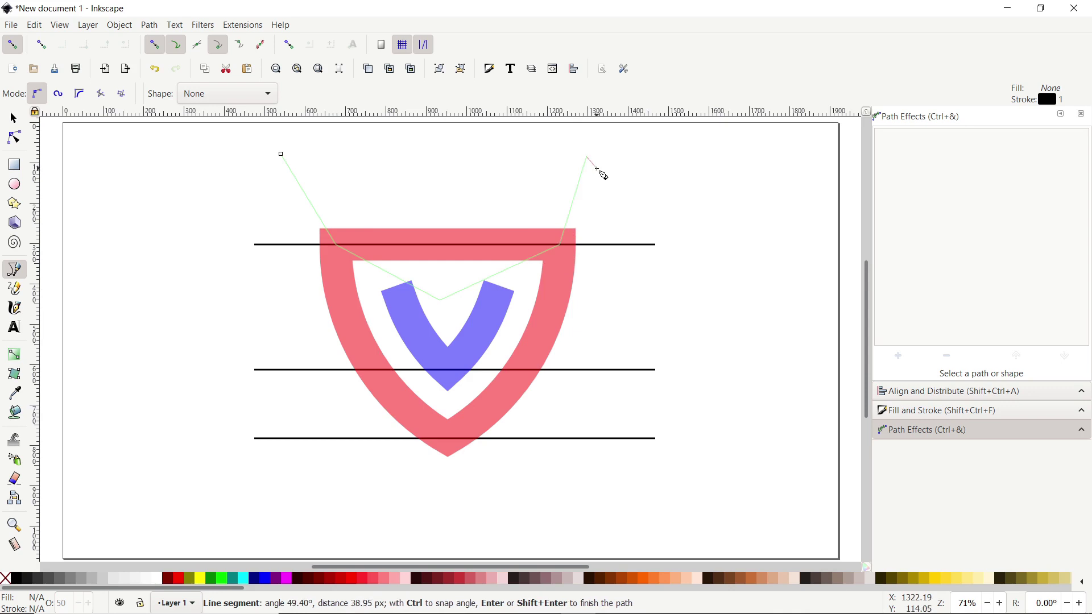
key(Return)
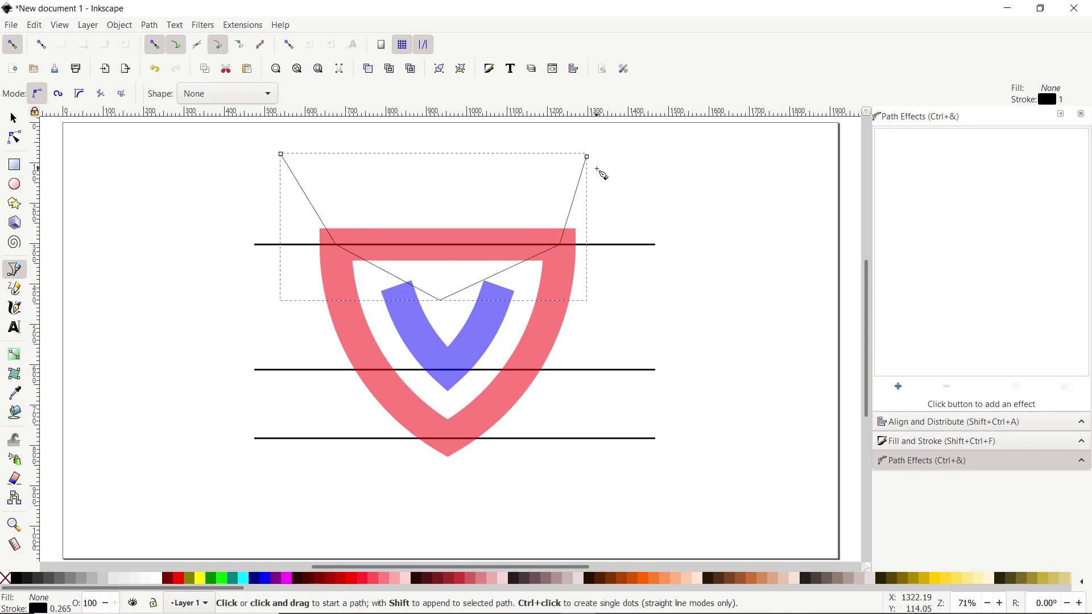
Step: Cut the red shield's path with the new five-node path and delete the detached red top bar
click(13, 117)
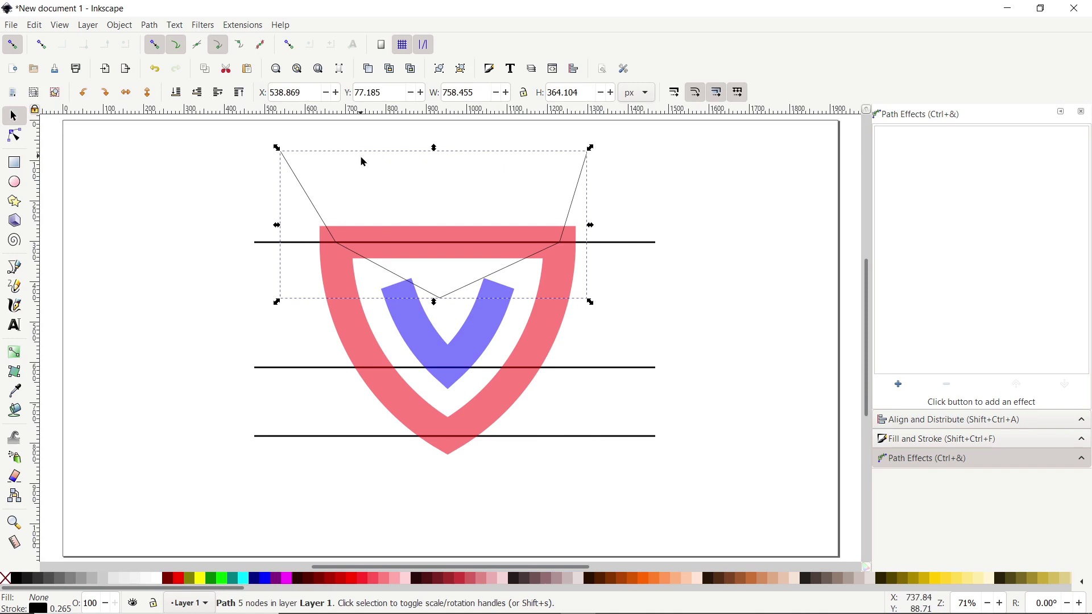
shift+click(364, 163)
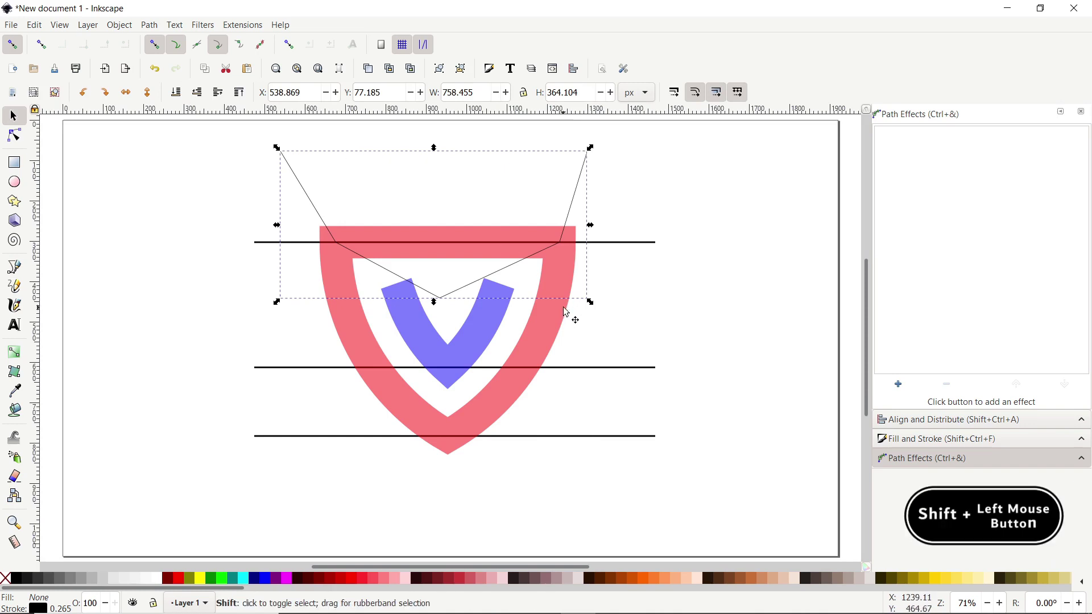
shift+click(576, 284)
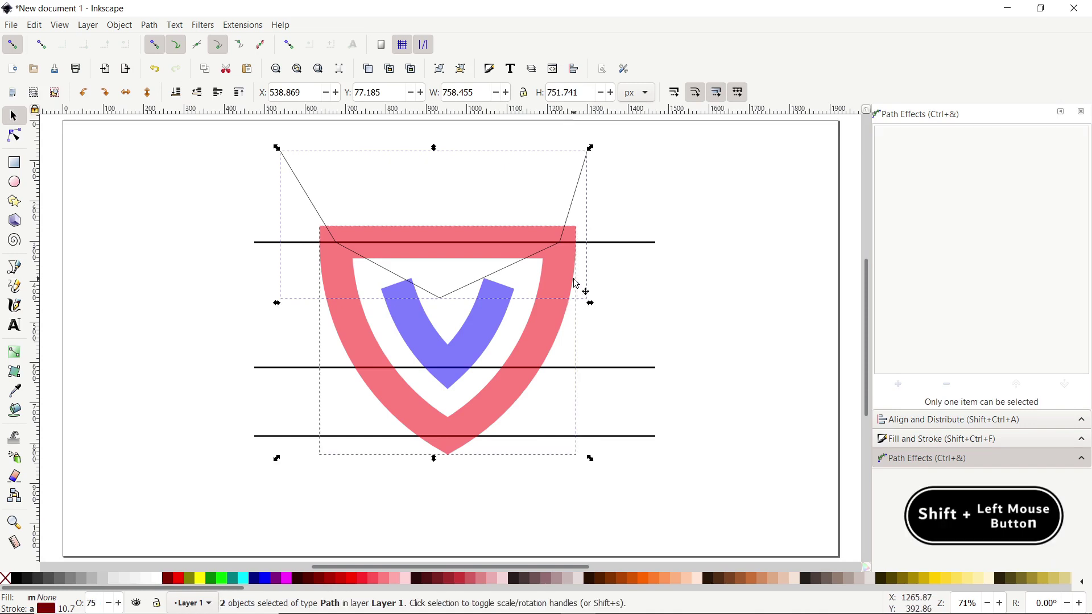
click(149, 25)
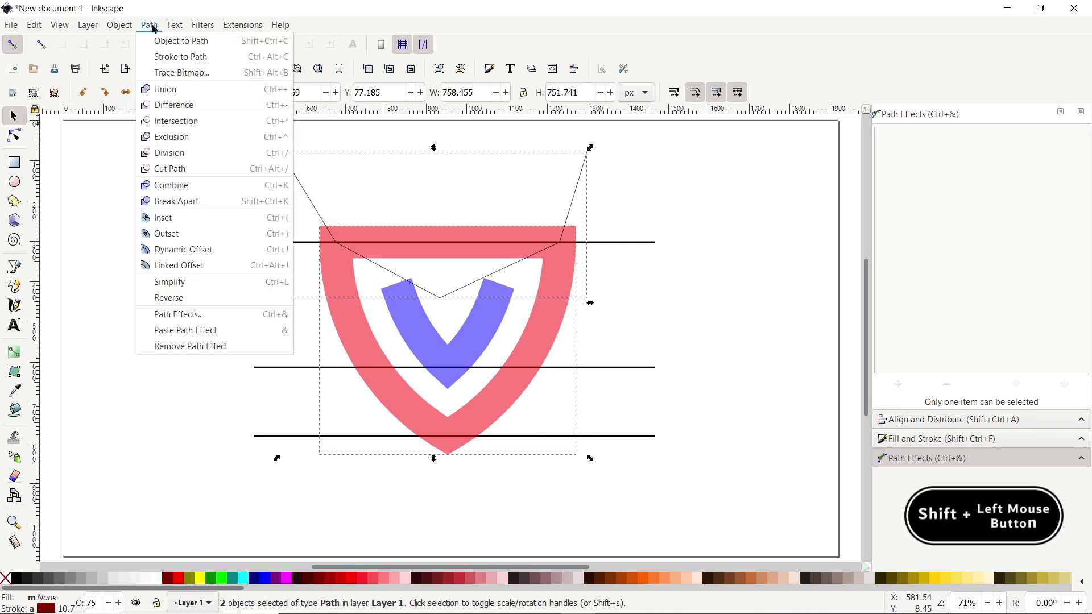
click(199, 169)
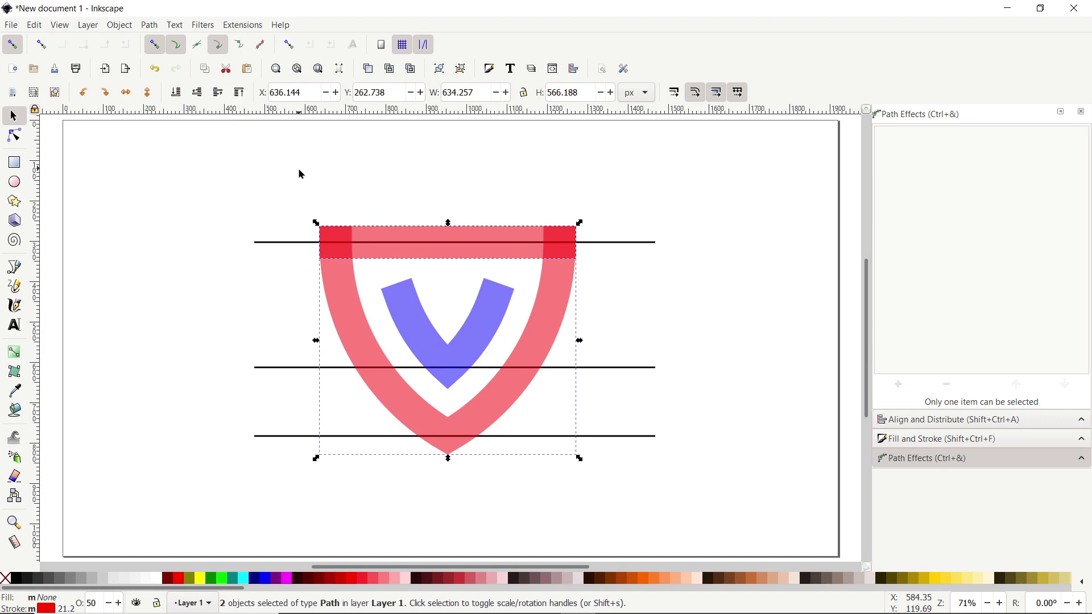
click(599, 206)
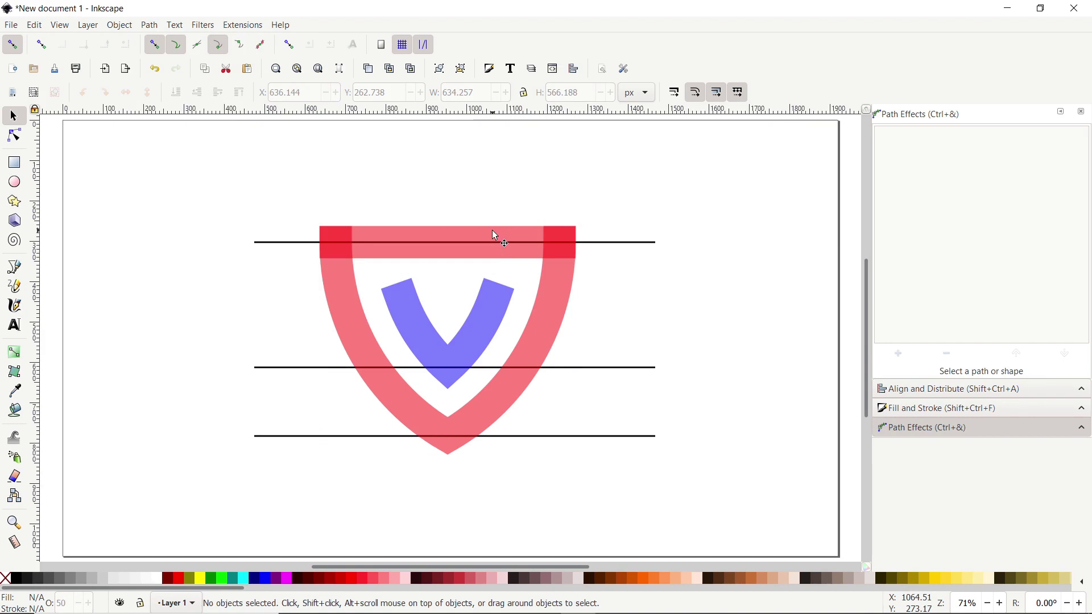
drag(492, 231, 496, 166)
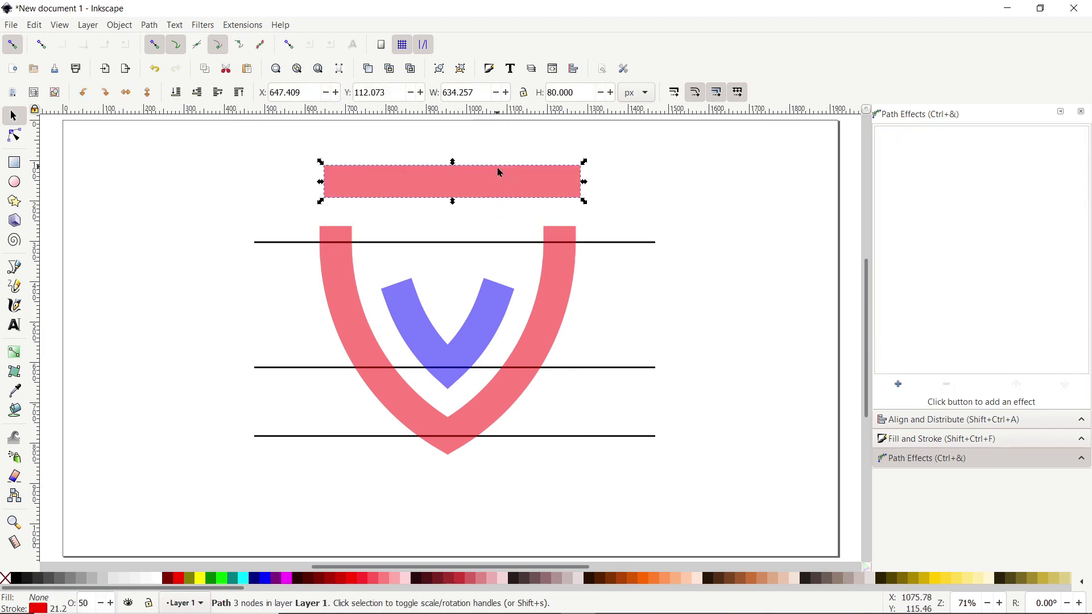
key(Delete)
Step: Extend the blue V's left arm from its end node with a curved segment up to the top black line, ending in a vertical tangent
key(z)
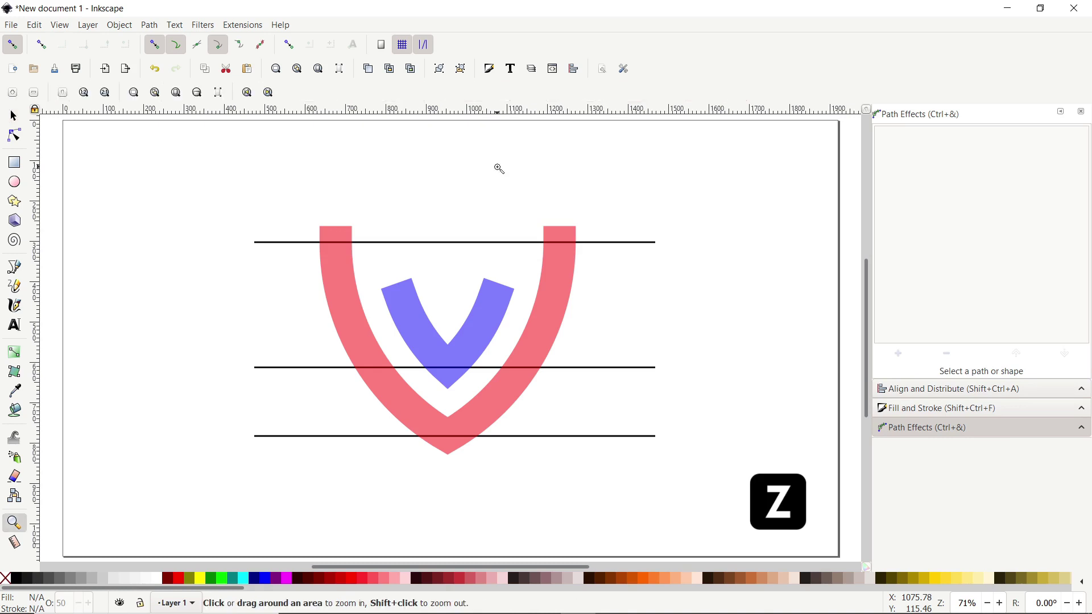
drag(349, 249, 493, 381)
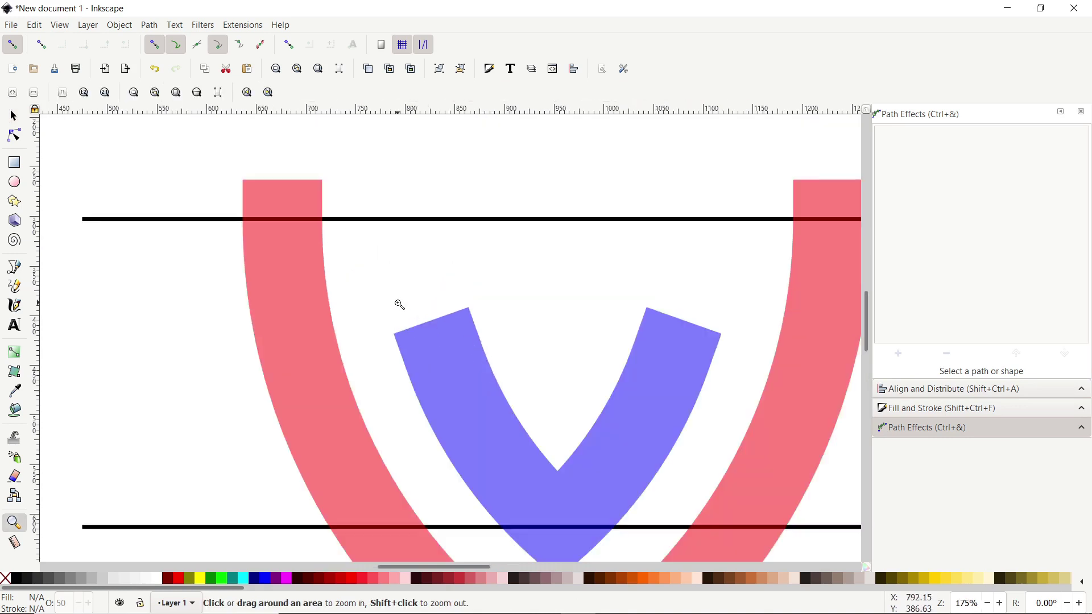
click(12, 117)
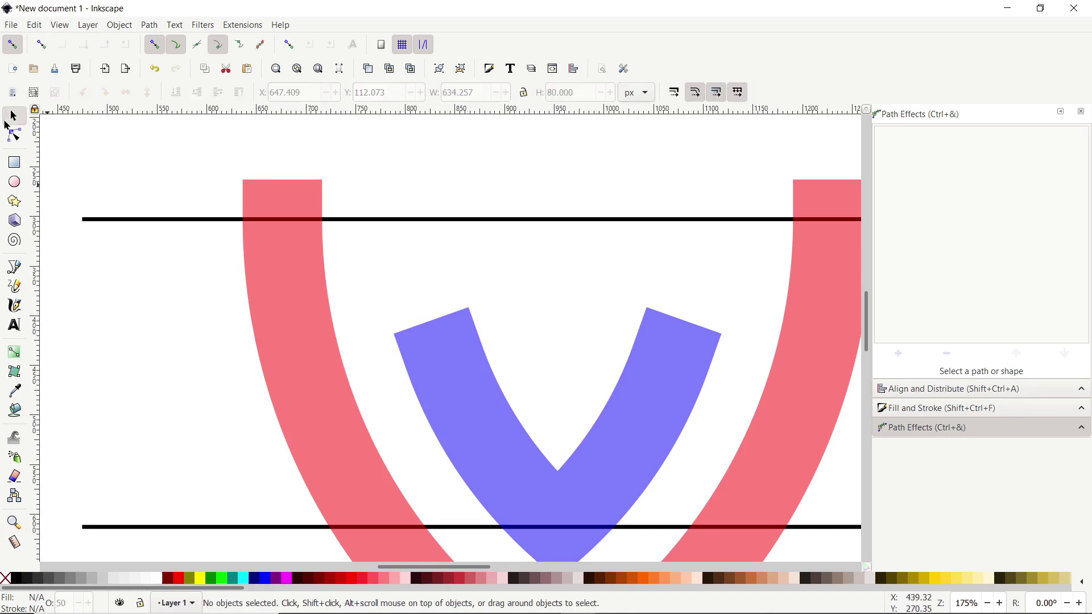
click(459, 374)
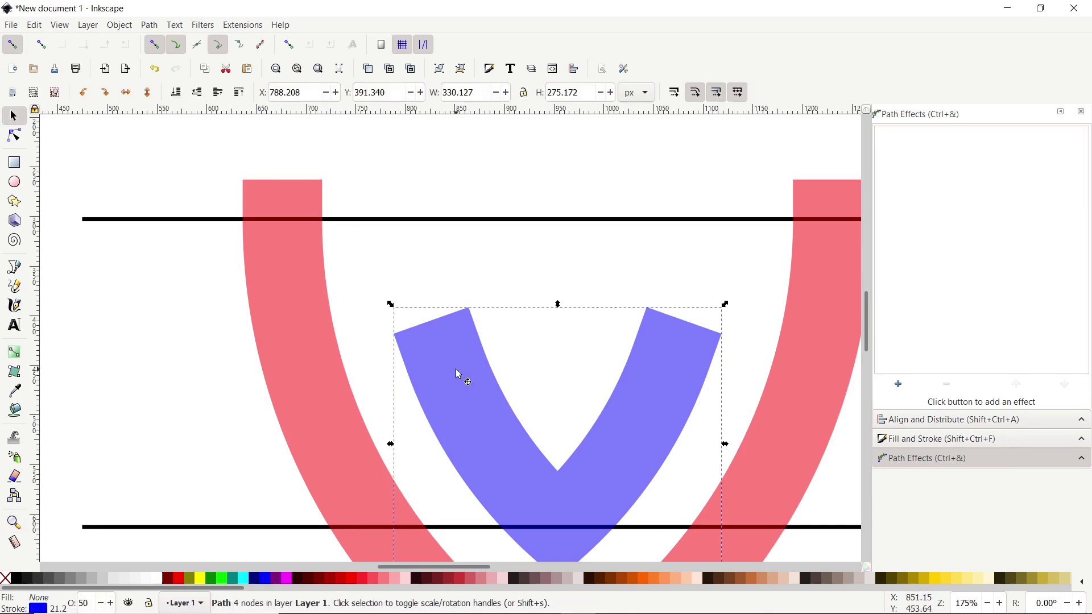
click(17, 271)
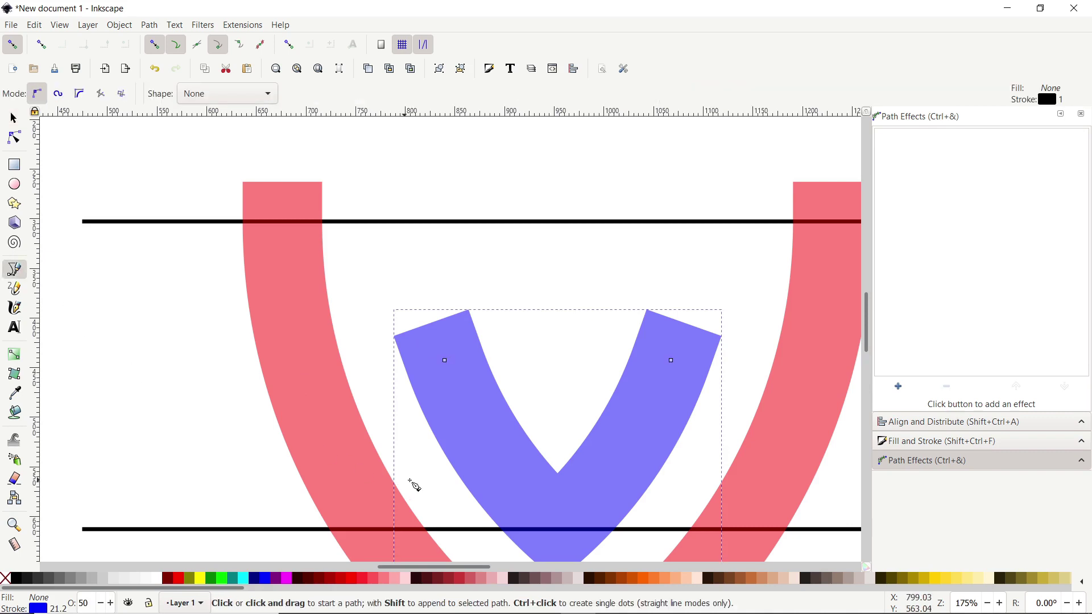
click(445, 362)
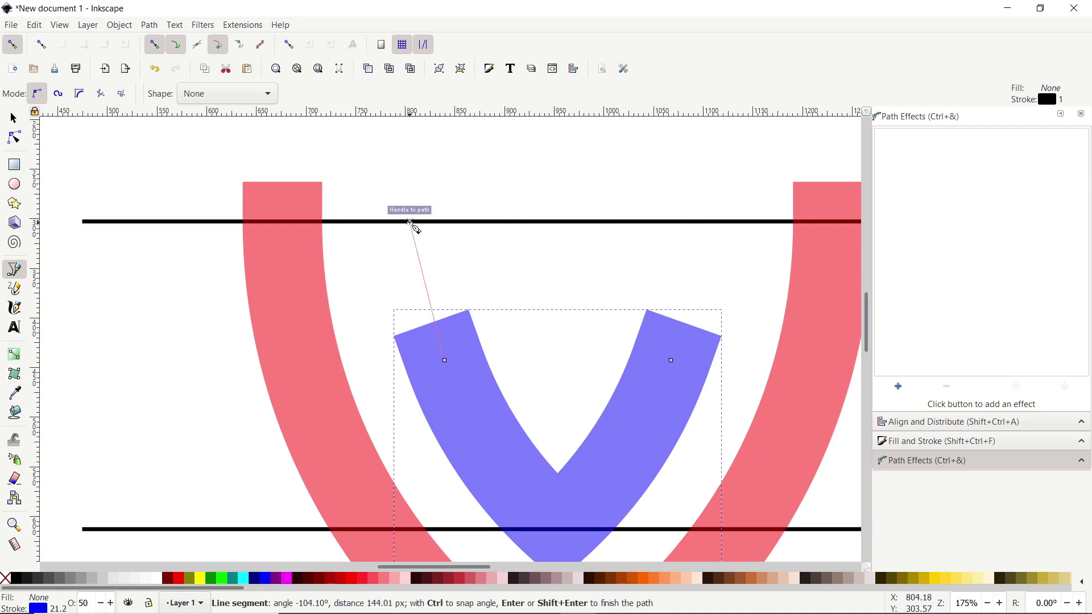
drag(410, 222, 410, 181)
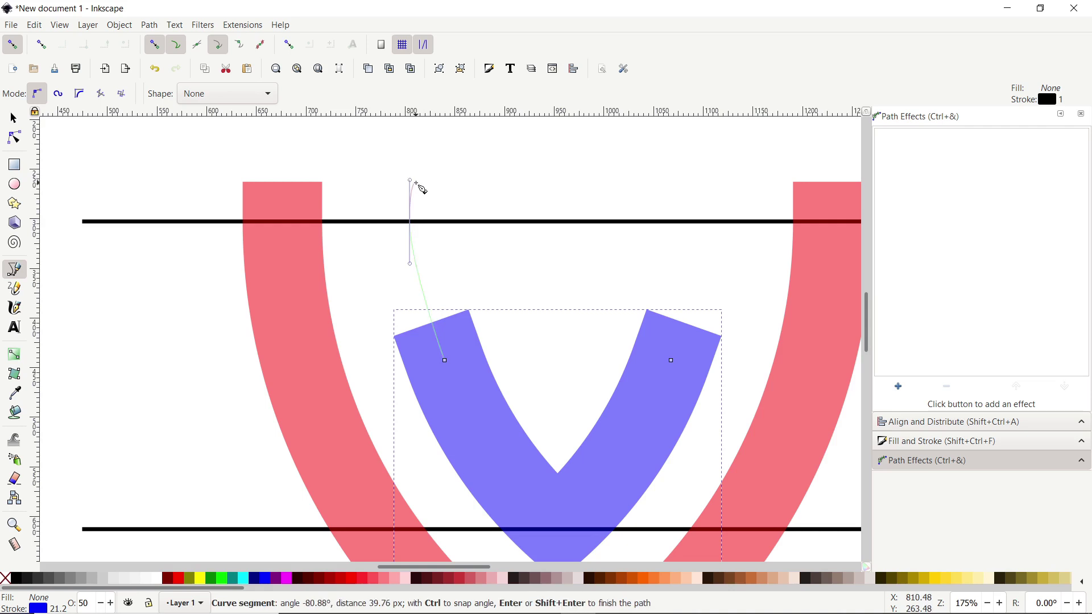
double_click(417, 184)
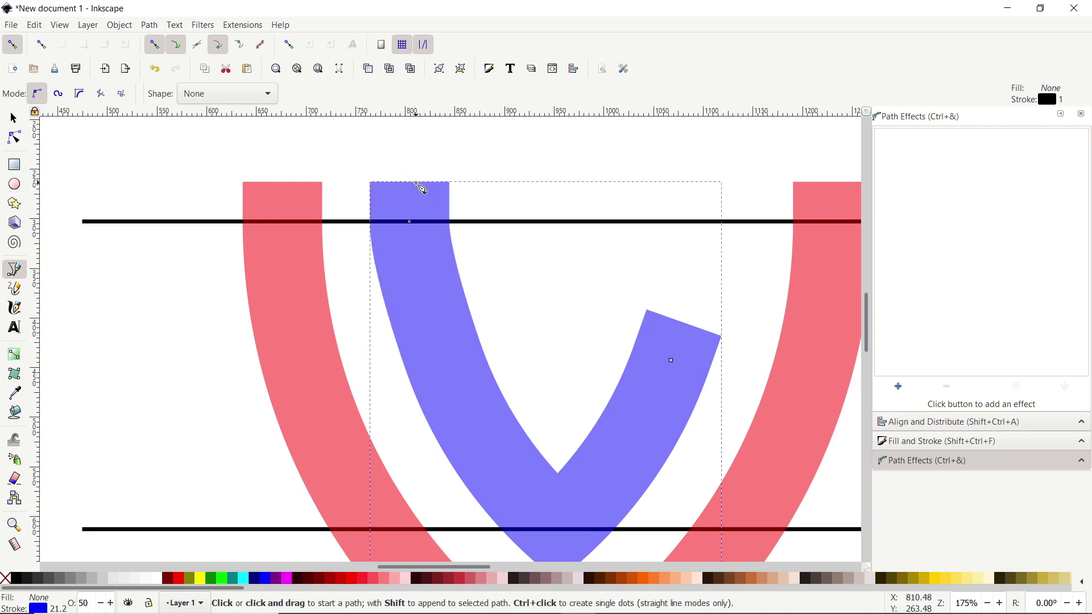
Step: Delete the intermediate node on the blue V's left arm where the extension joins the original path
click(14, 137)
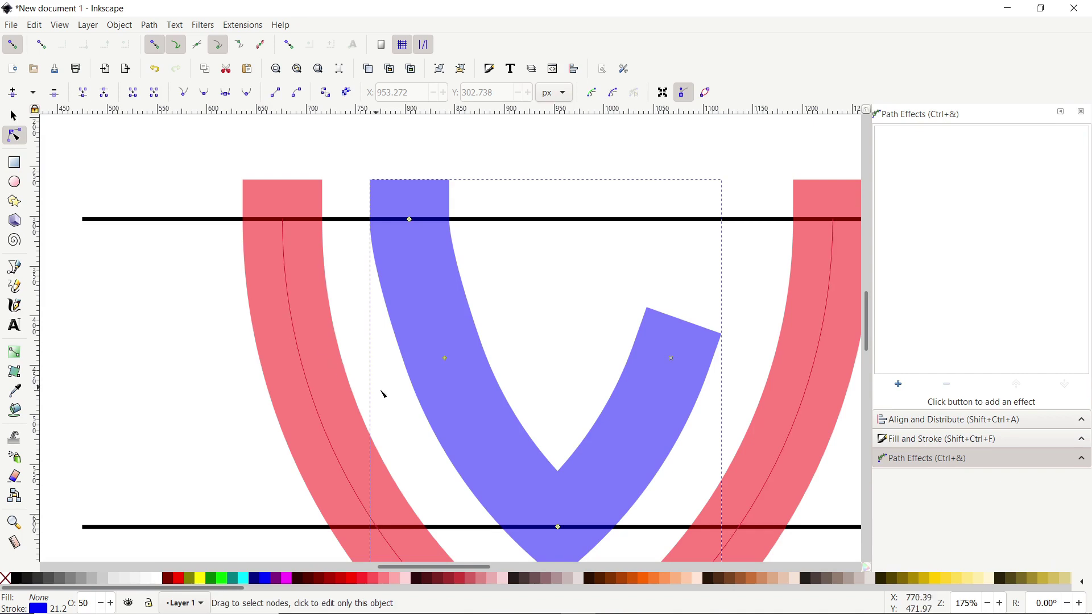
drag(506, 312, 381, 407)
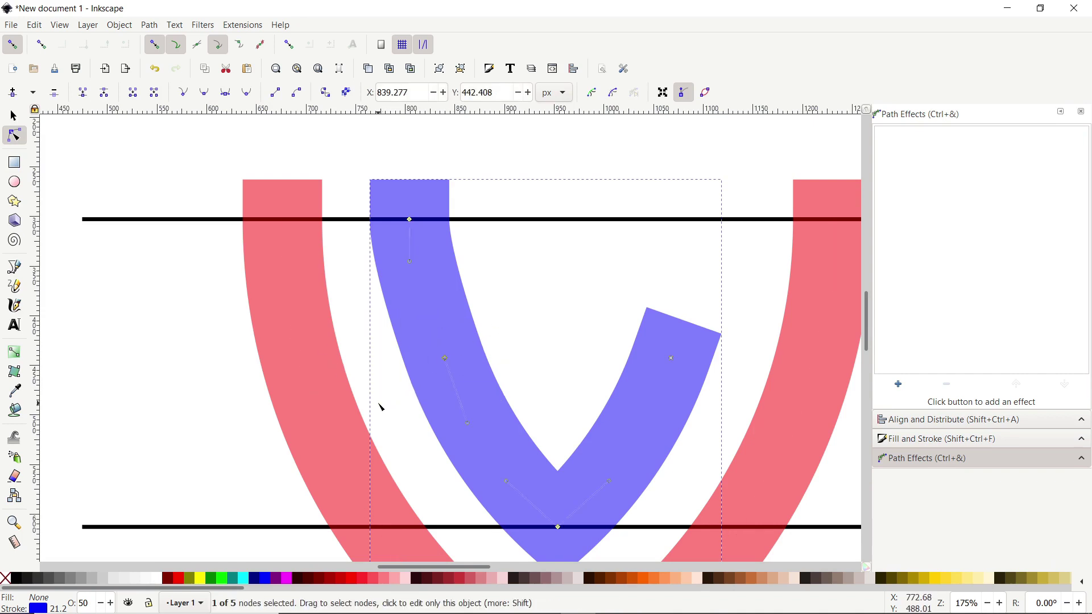
key(Delete)
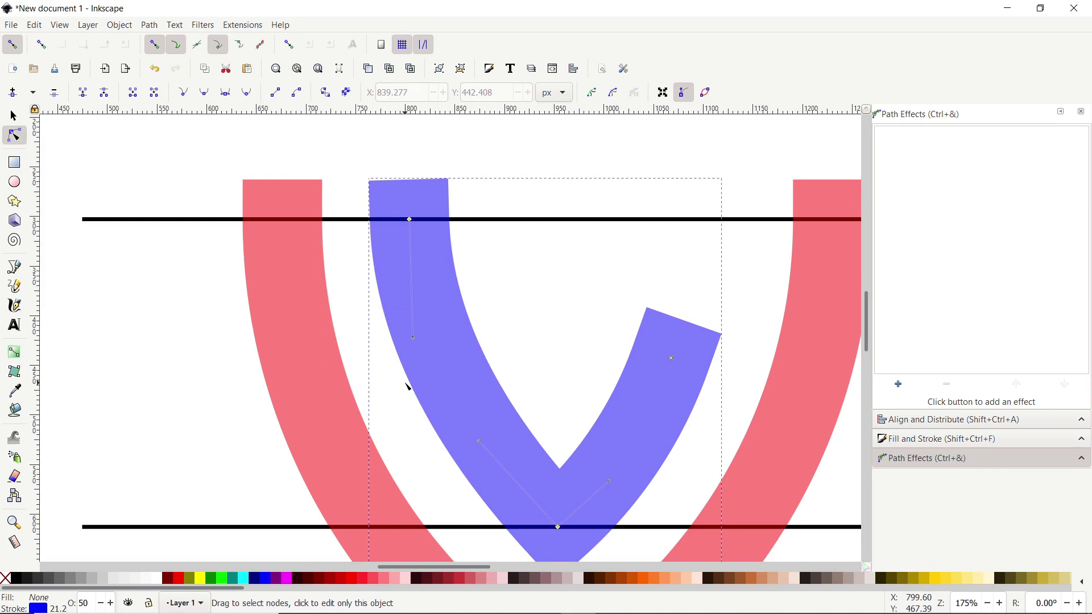
Step: Turn off snapping and adjust the two Bézier handles of the blue V's left arm to follow the red outline's curve
click(10, 46)
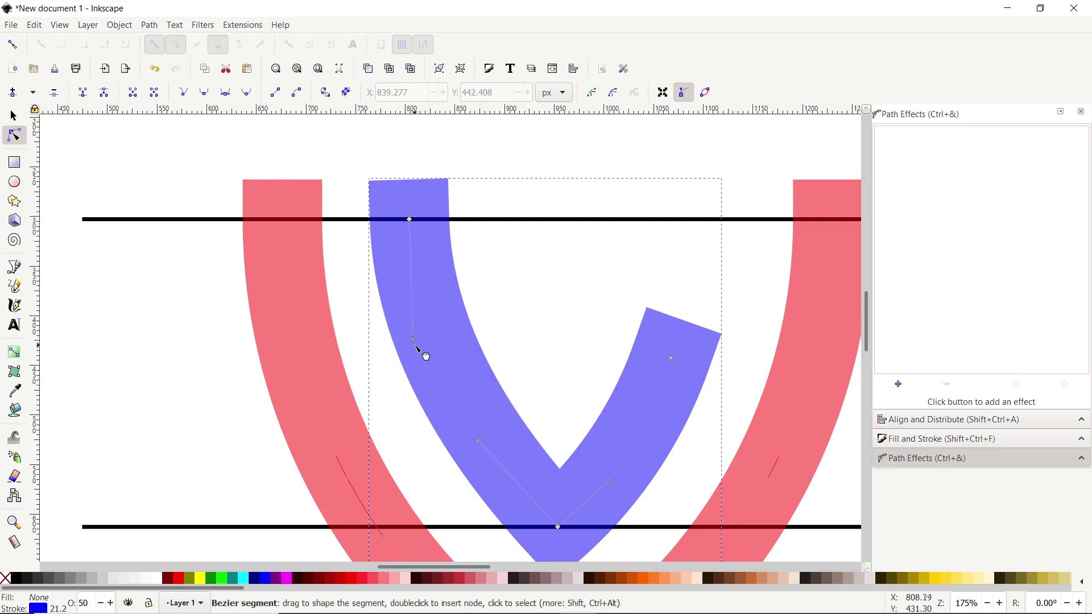
drag(417, 342, 430, 373)
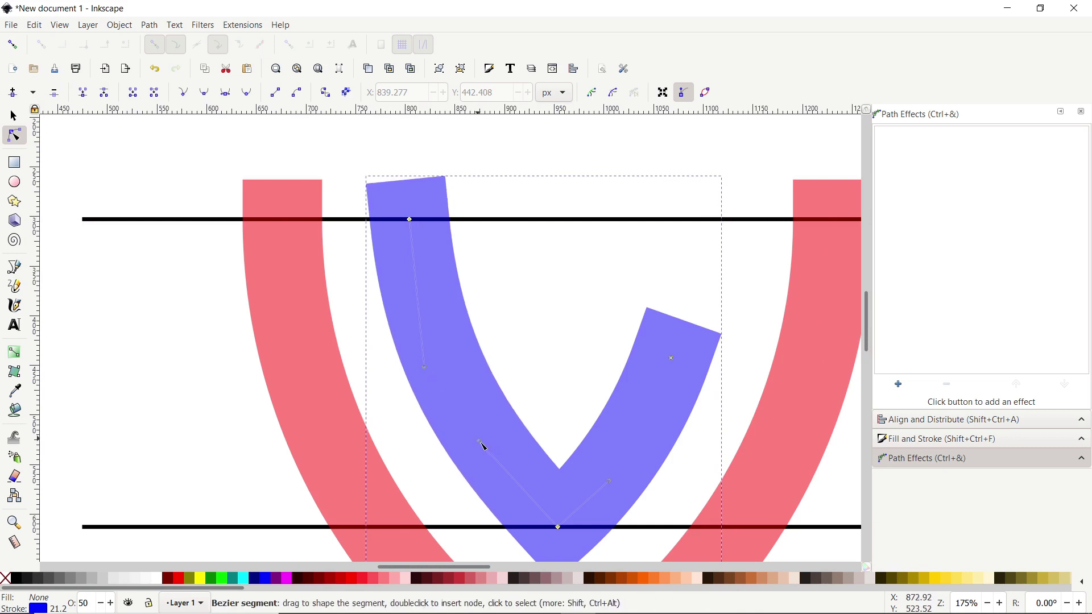
drag(484, 447, 487, 448)
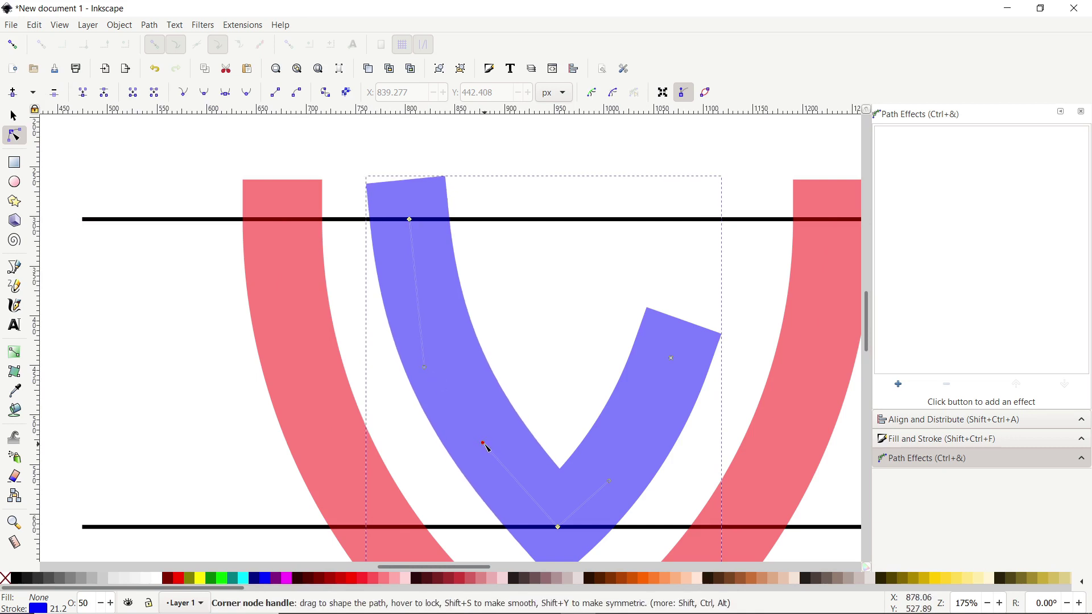
Step: Extend the blue path from its left arm's top node with a straight horizontal segment about 180 px long along the upper black line
click(14, 268)
click(410, 222)
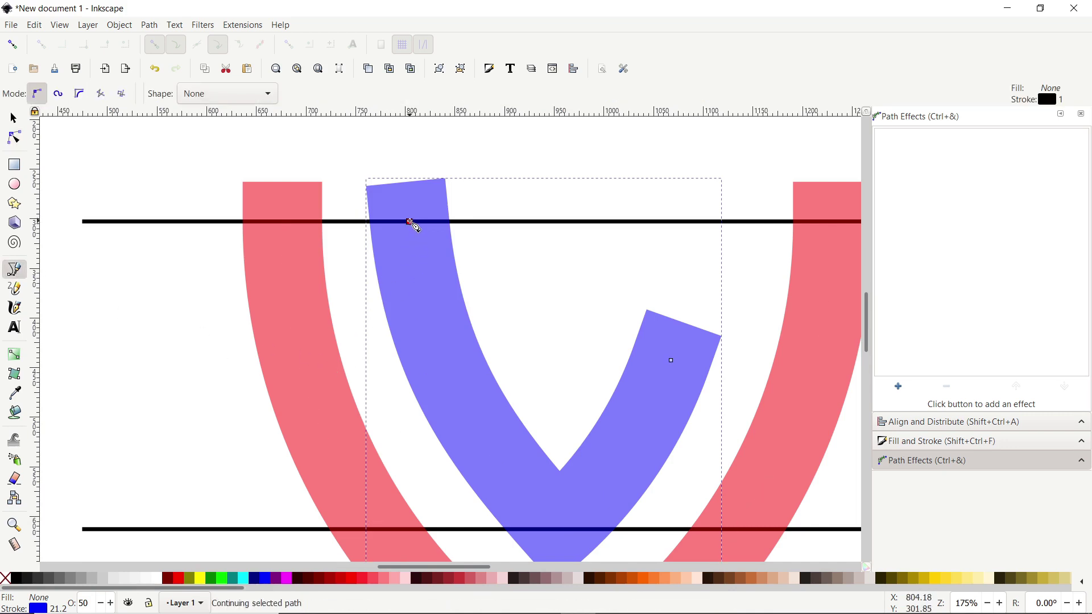
ctrl+click(411, 222)
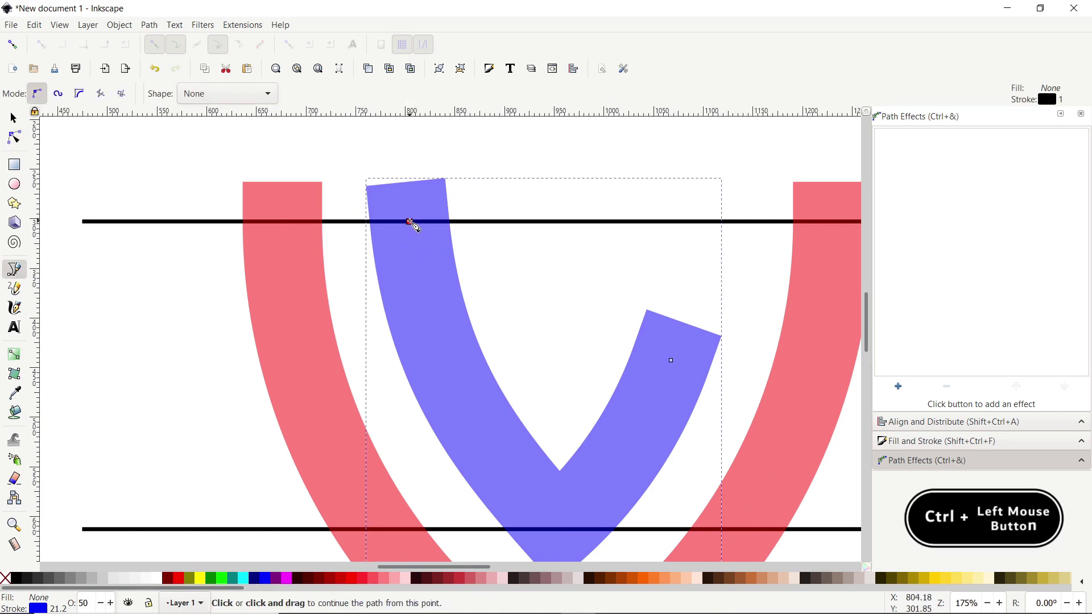
click(590, 223)
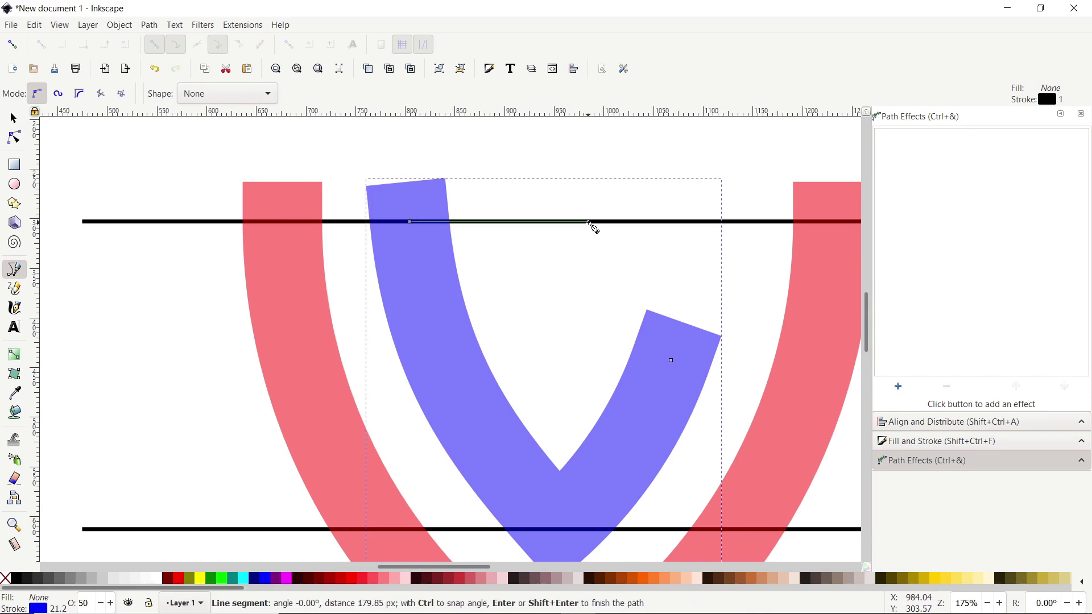
key(Return)
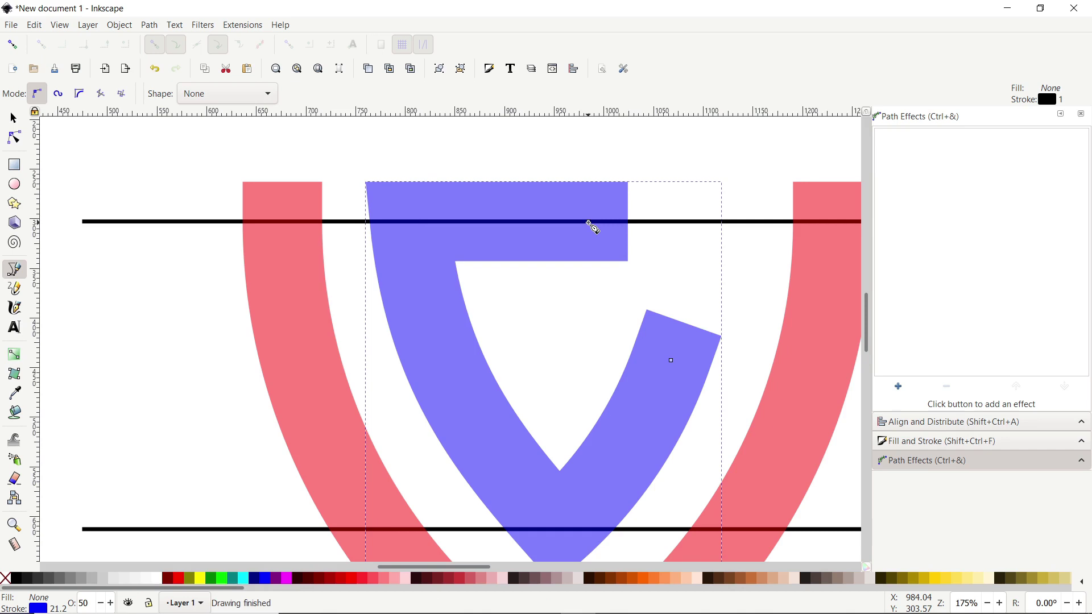
Step: Extend the red path from its right arm's top node with a horizontal segment about 292 px long toward the centre, overlapping the blue bar
scroll(591, 226, right, 1)
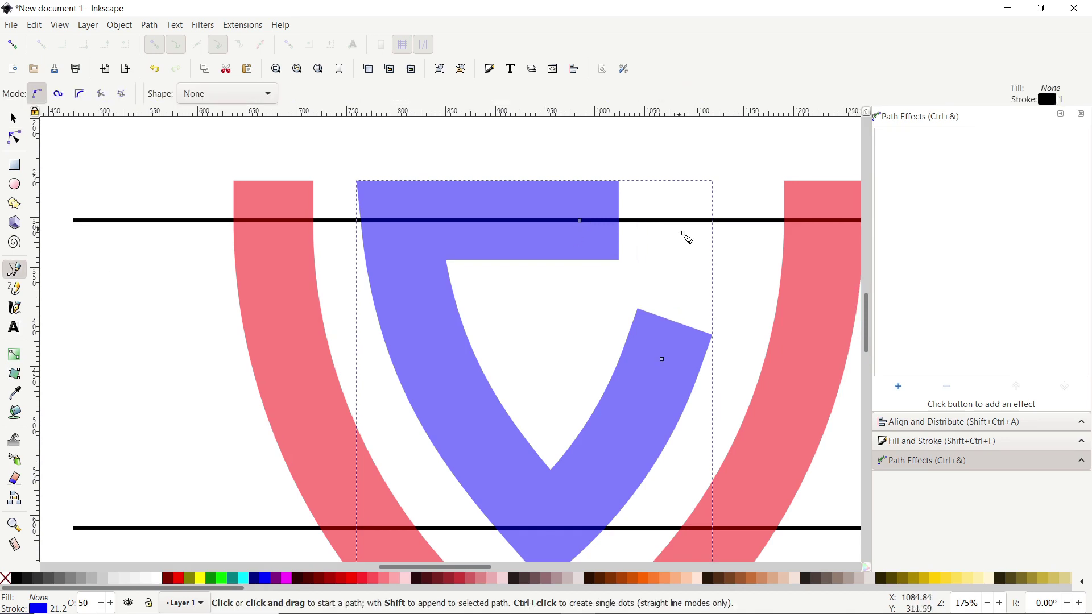
click(12, 119)
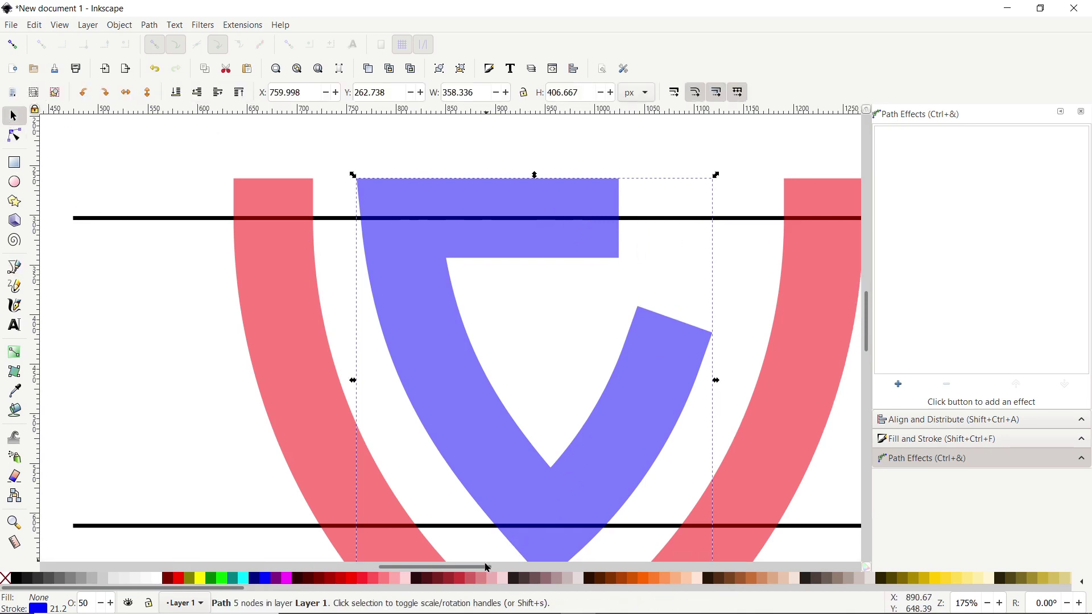
drag(484, 570, 501, 570)
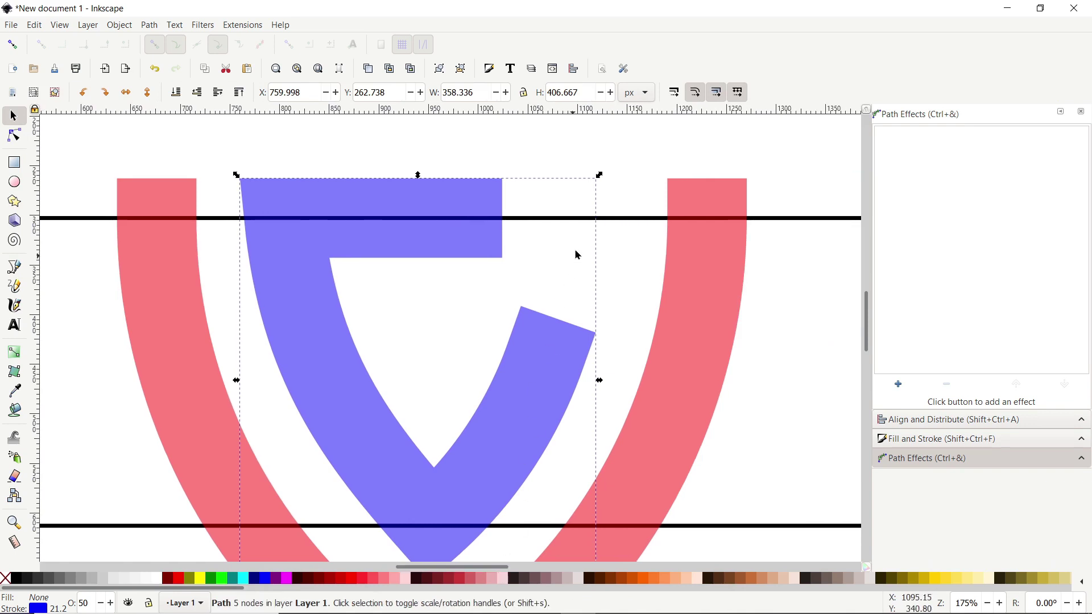
click(697, 272)
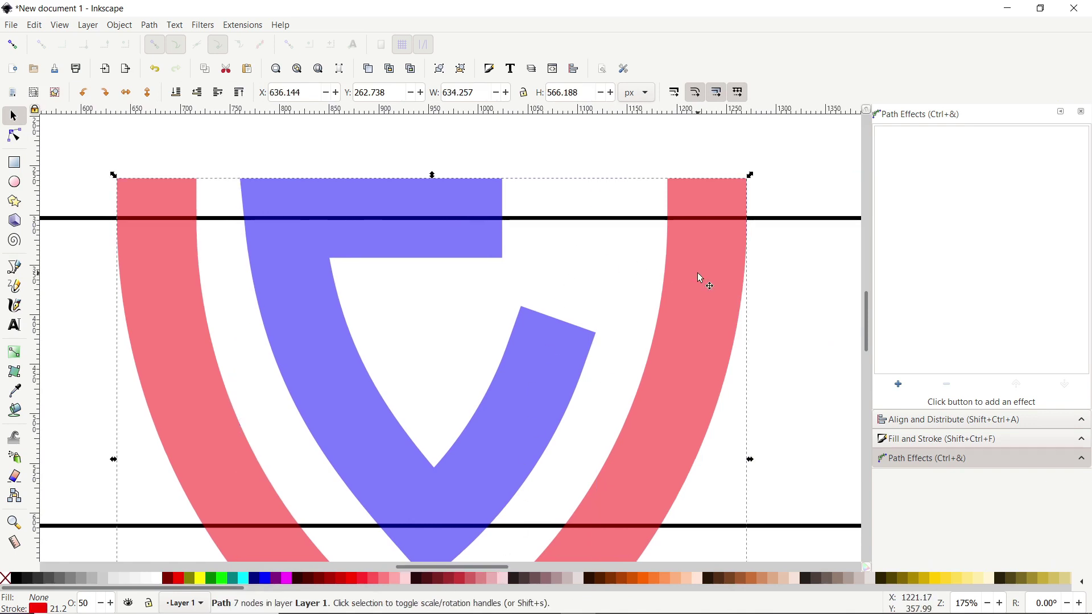
click(15, 268)
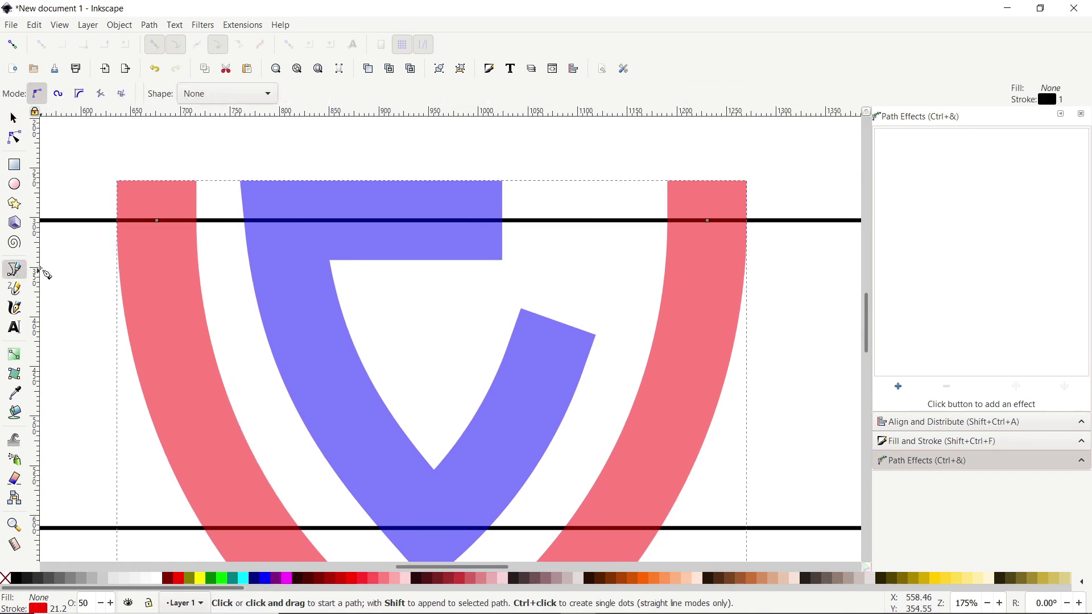
ctrl+click(708, 221)
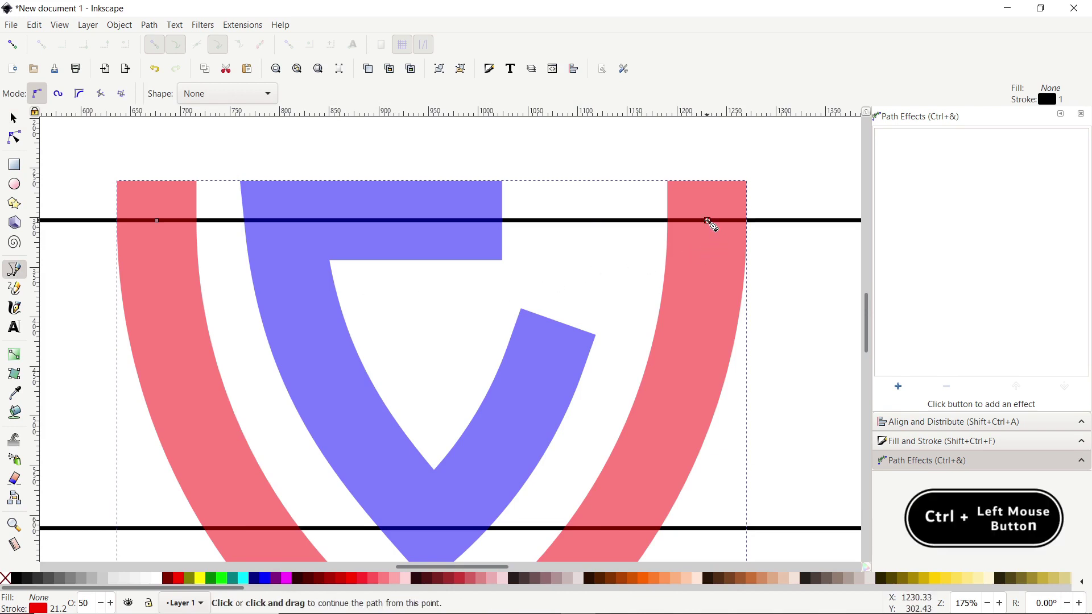
click(708, 221)
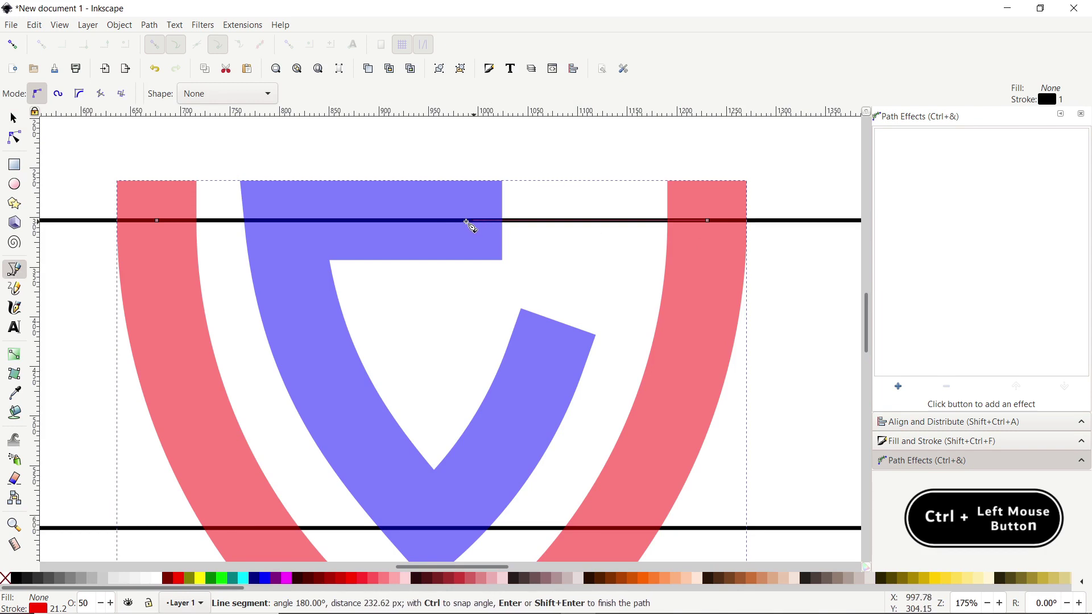
click(421, 221)
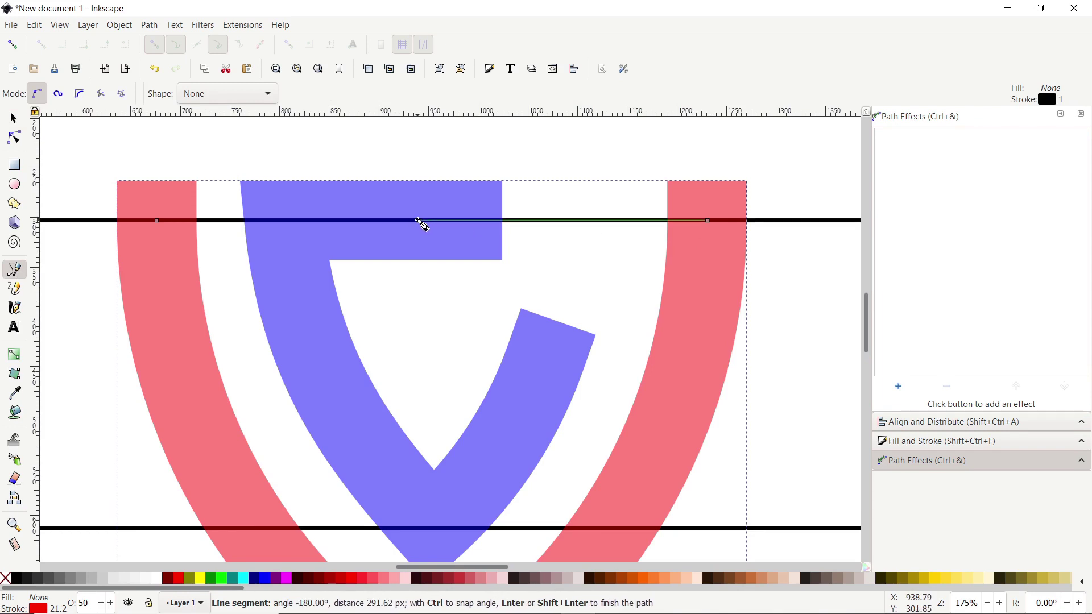
key(Return)
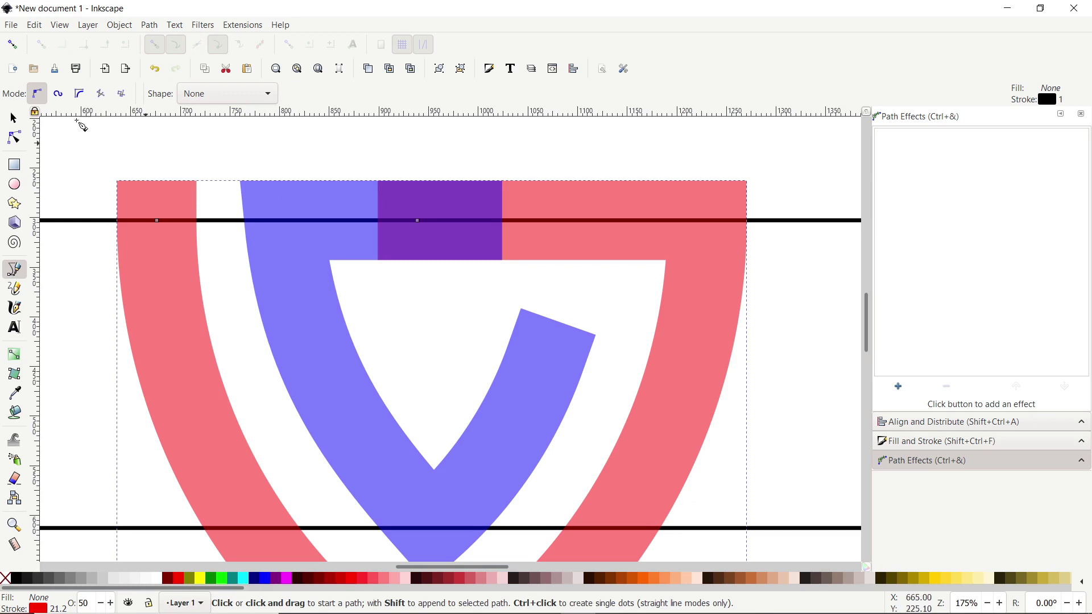
Step: Convert the strokes of the red and blue paths to paths and unite them into one shape
click(13, 119)
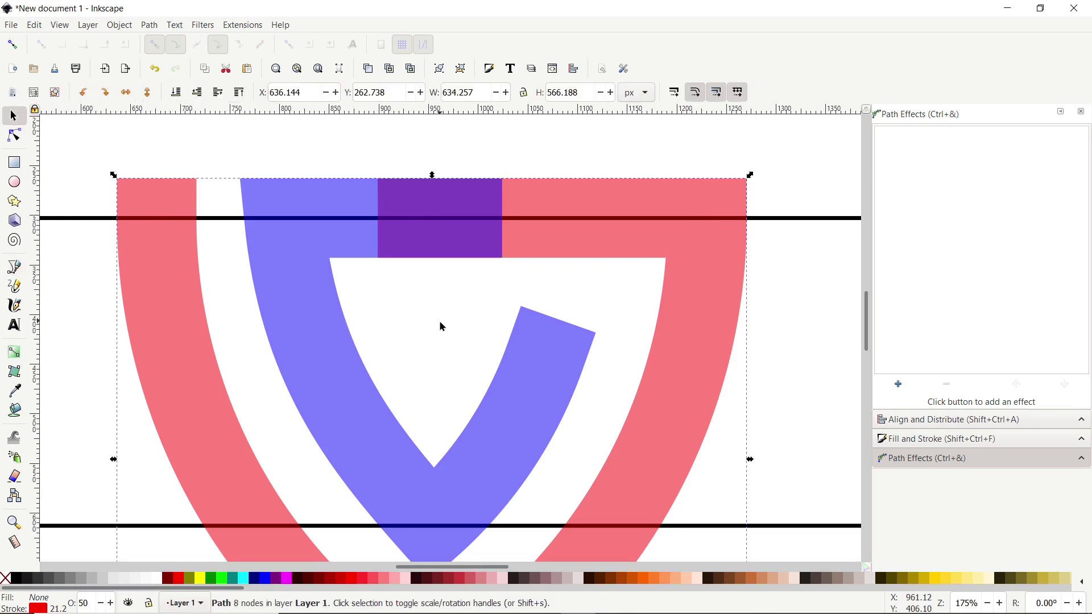
shift+click(529, 367)
click(147, 29)
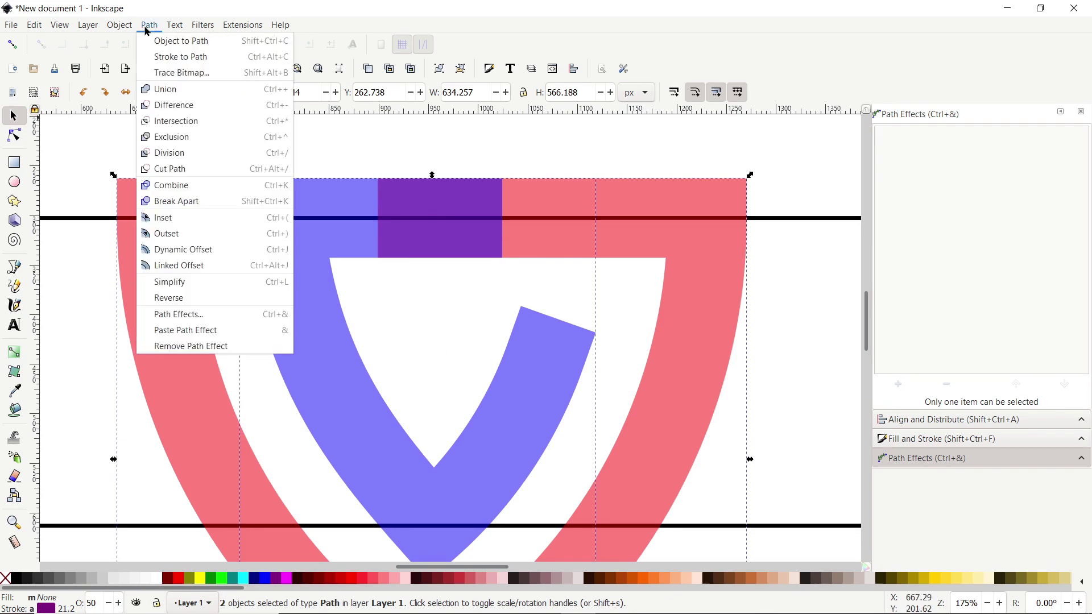
click(179, 57)
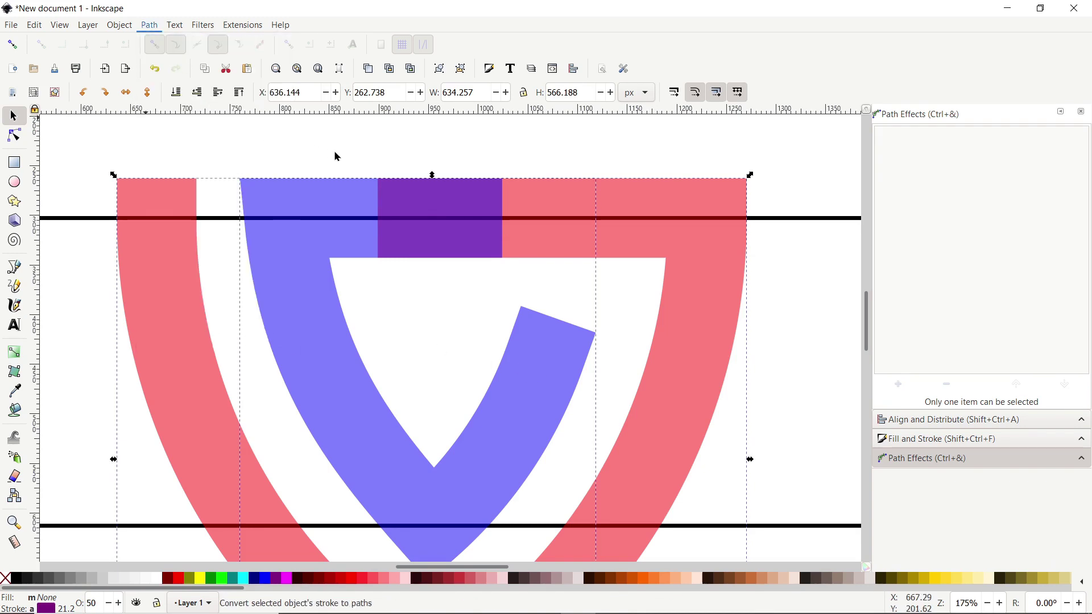
click(147, 25)
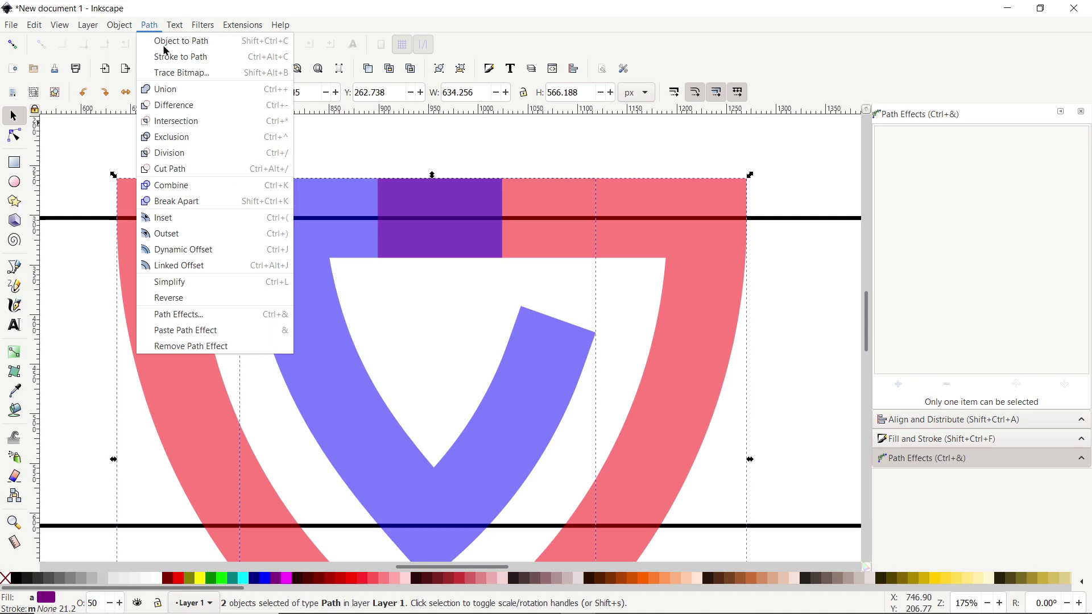
click(185, 94)
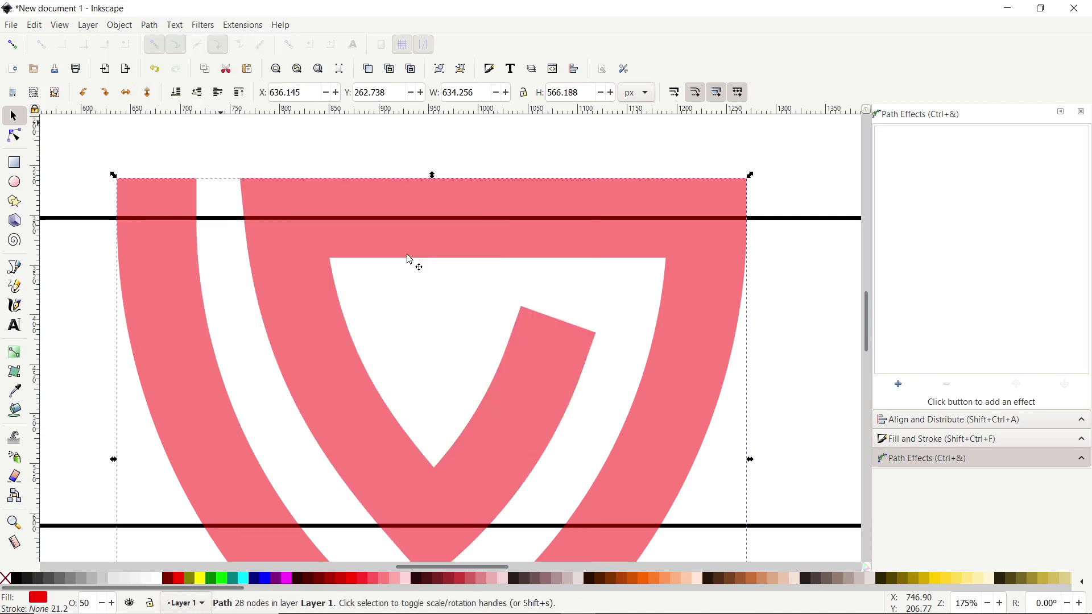
Step: Turn on snapping and draw a rectangle about 151 by 30 px over the inner arm's slanted end, starting at its lower corner
scroll(410, 259, down, 1)
click(17, 166)
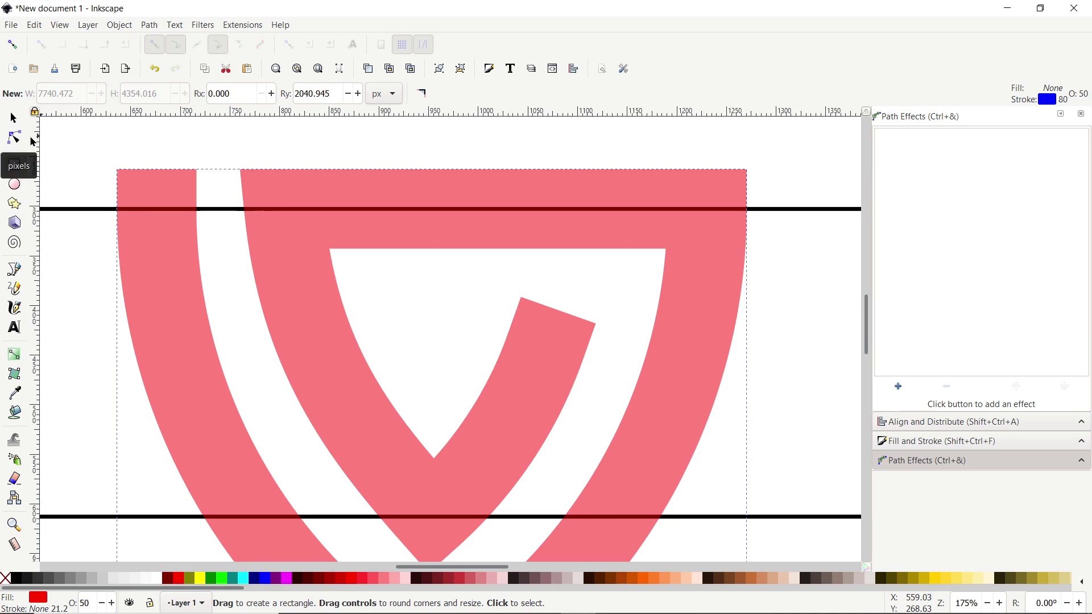
click(13, 45)
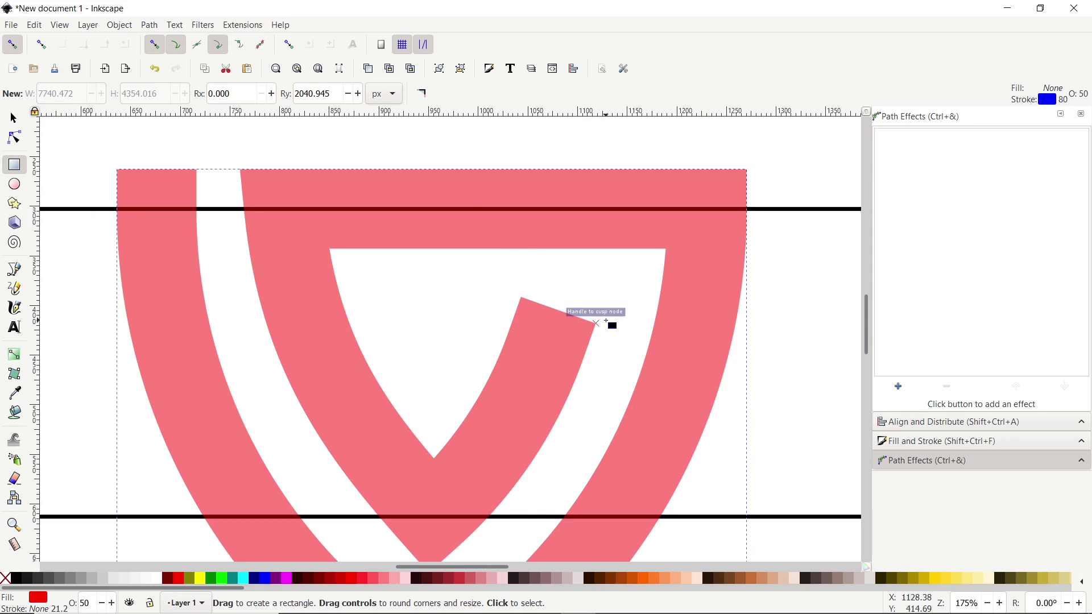
drag(606, 321, 451, 297)
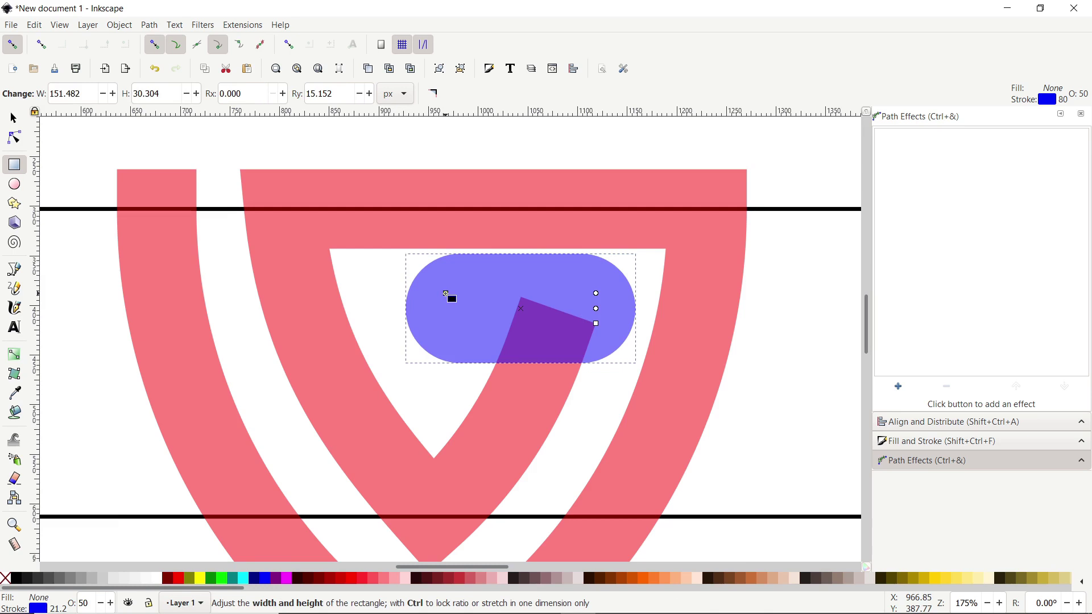
Step: Remove the rectangle's stroke, fill it with green, and set its corner rounding to zero
shift+click(446, 294)
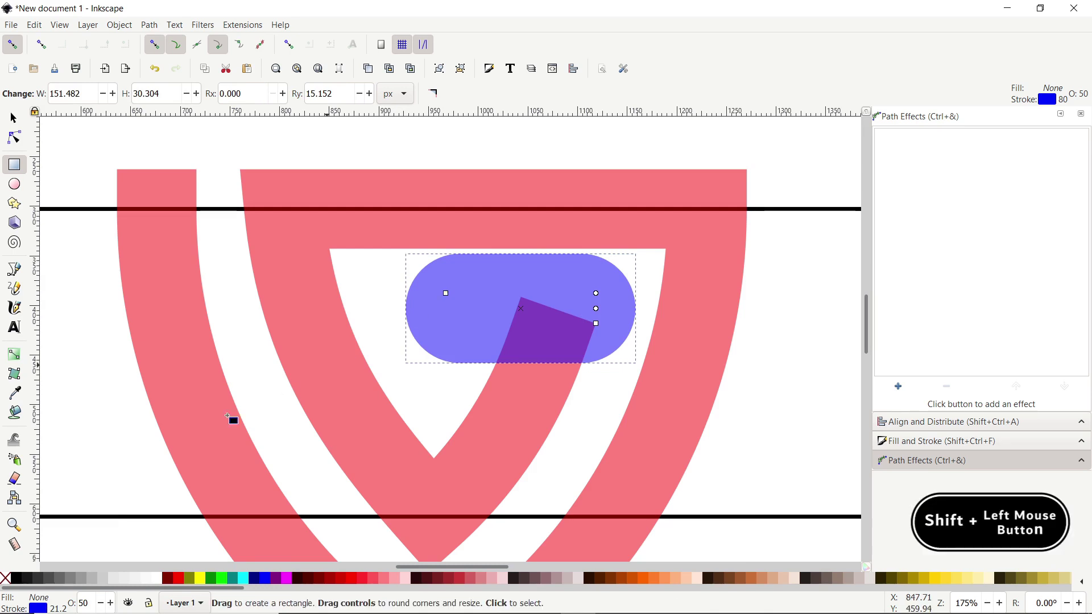
shift+click(5, 579)
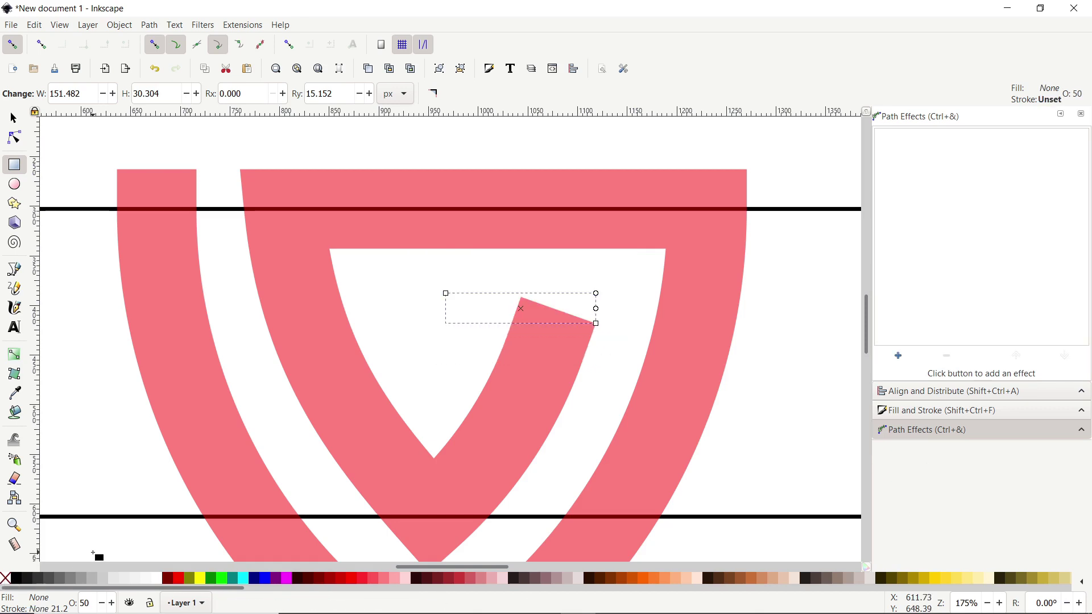
click(209, 578)
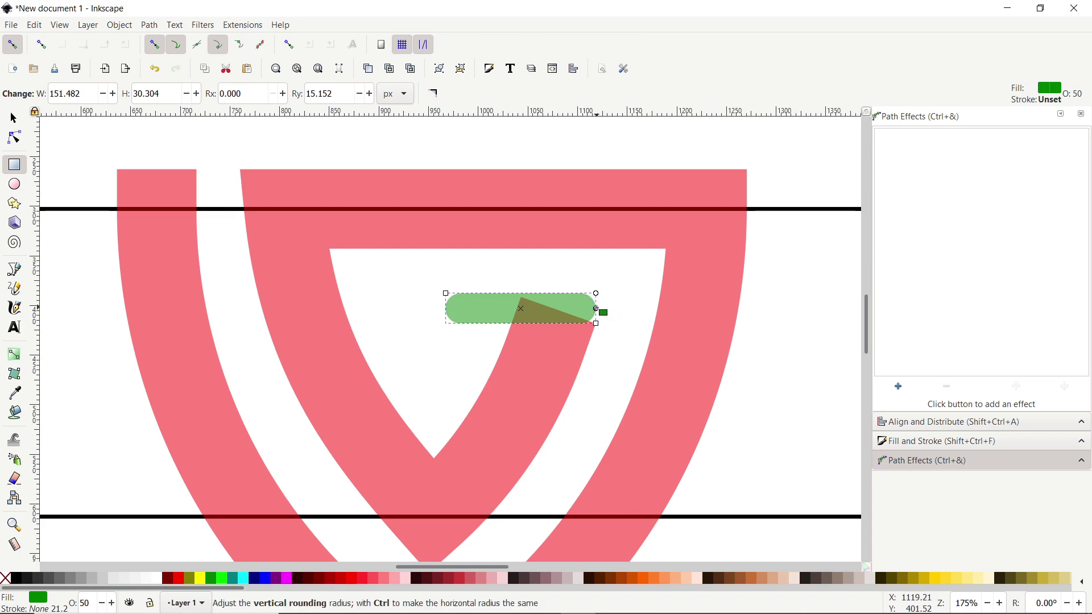
drag(596, 309, 602, 283)
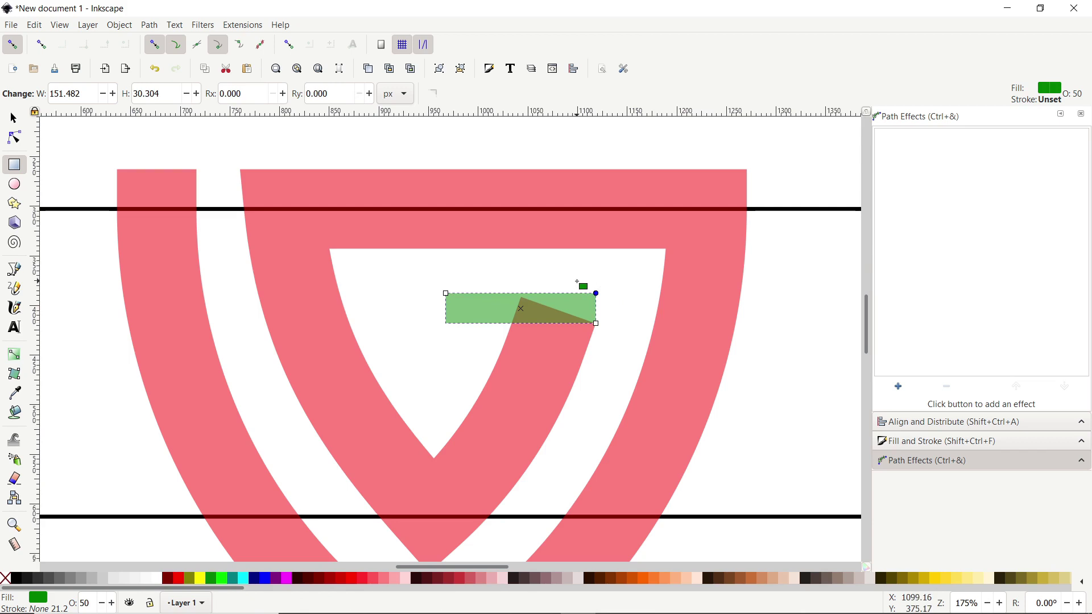
Step: Subtract the green rectangle from the red shape to cut the inner arm's slanted end flat
key(s)
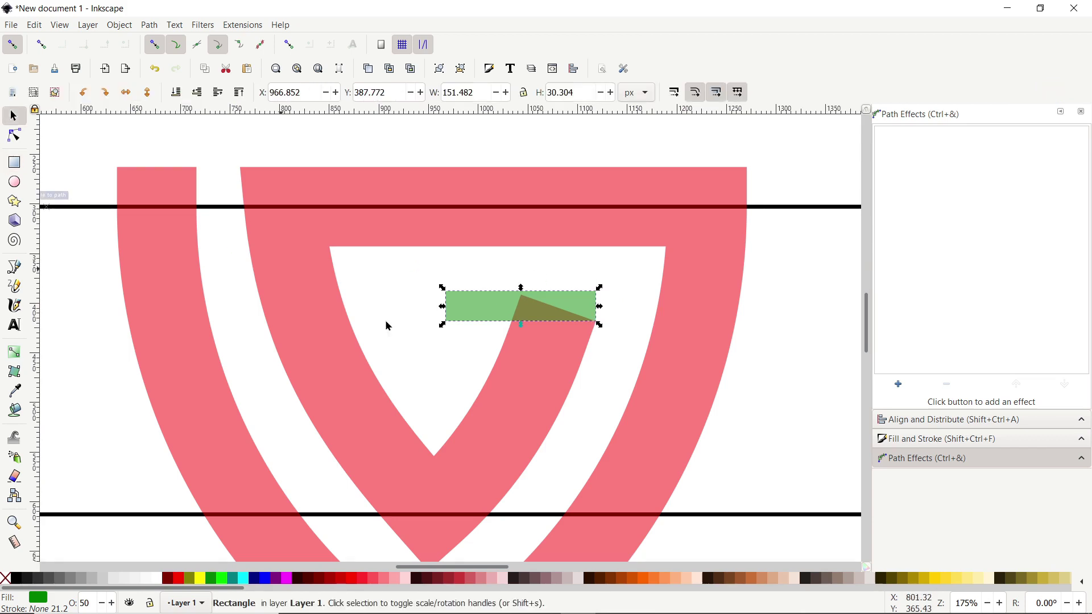
shift+click(464, 371)
key(shift)
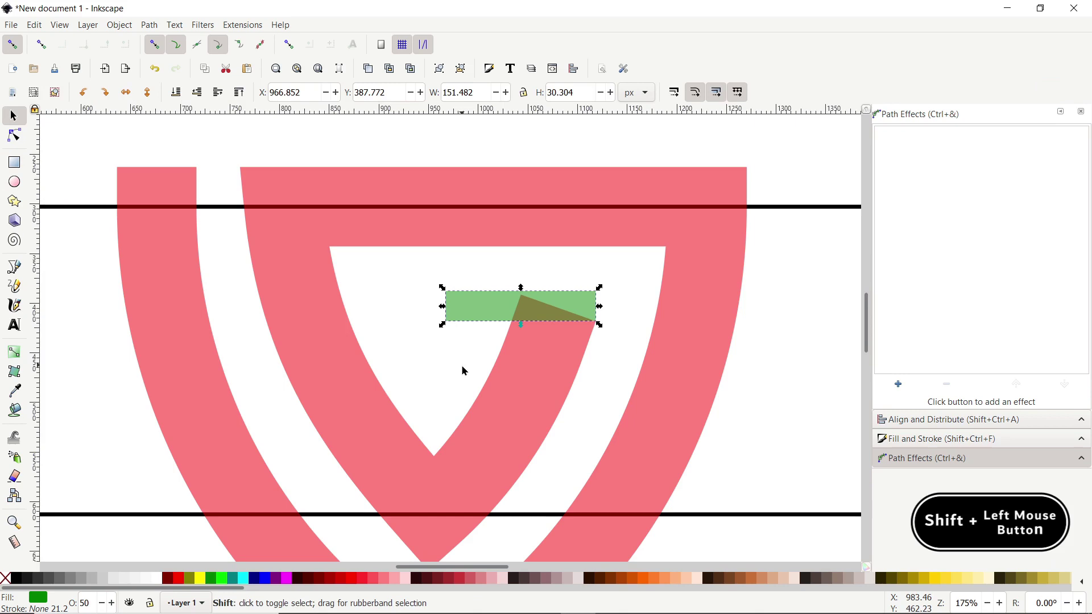
shift+click(550, 368)
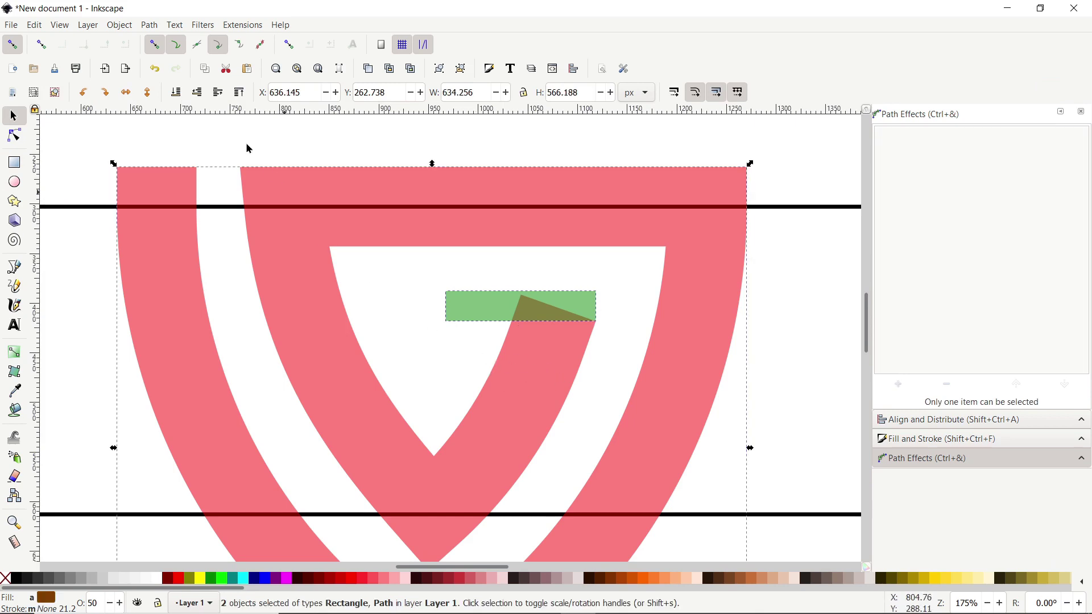
click(150, 26)
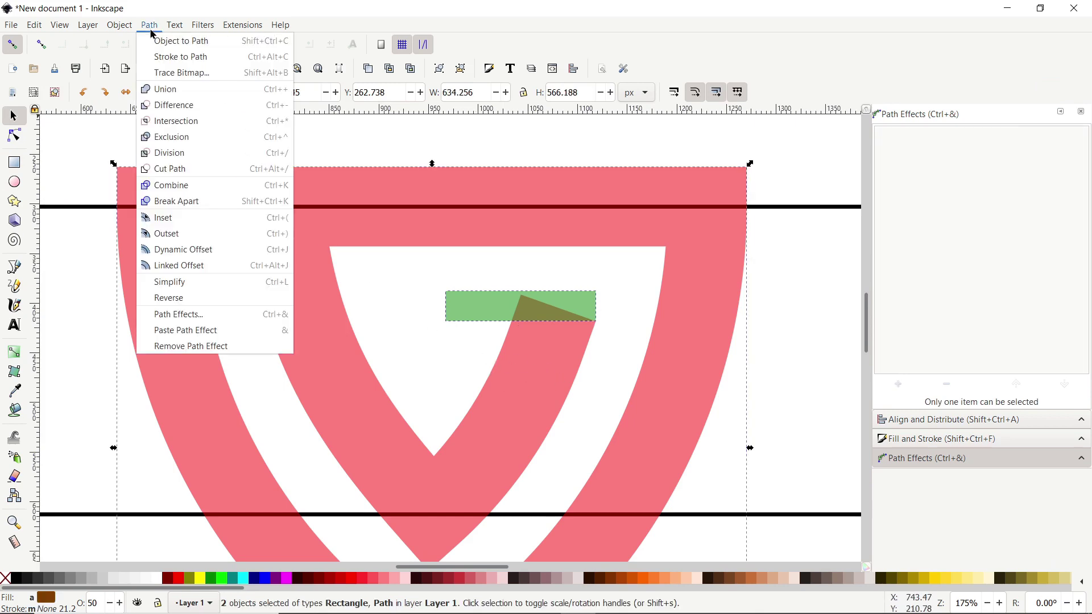
click(183, 106)
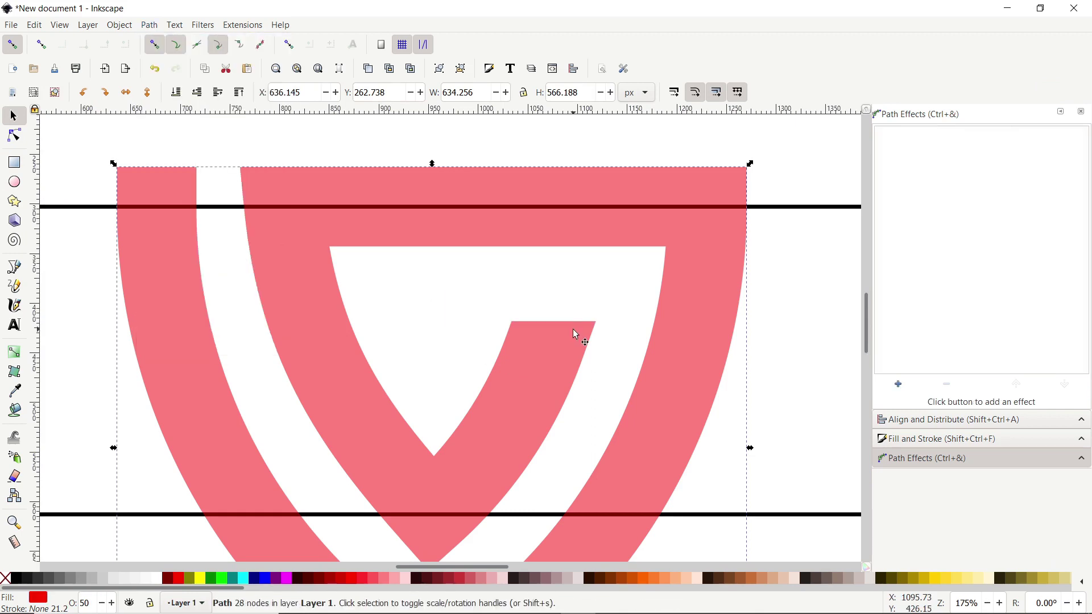
Step: Draw a closed Bezier shape from the inner arm's outer upper corner, running straight across past its inner corner and curving back beneath the arm's end
click(15, 269)
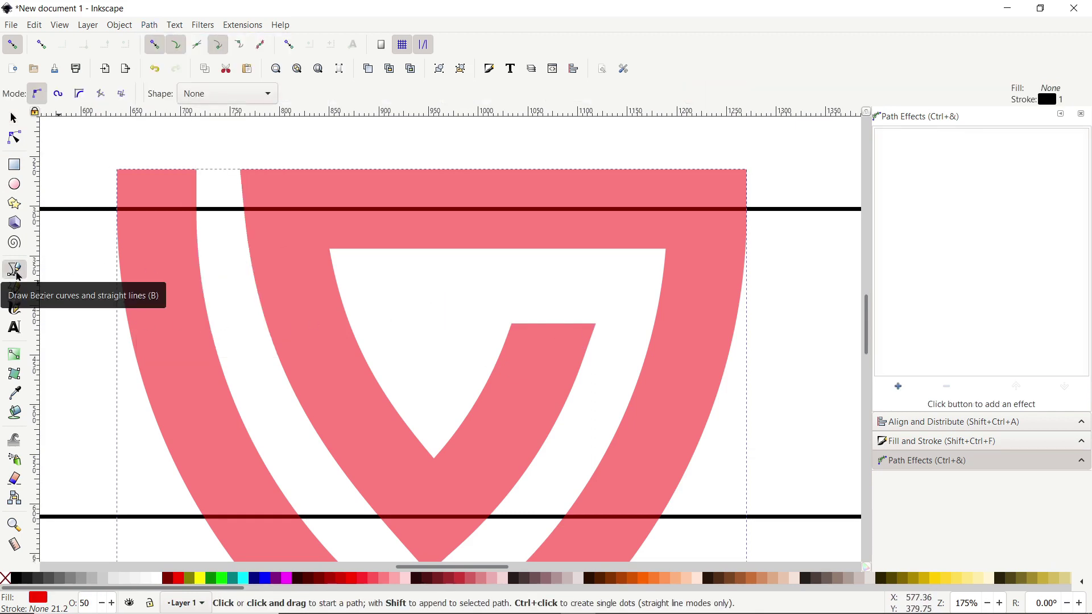
click(597, 324)
ctrl+click(597, 323)
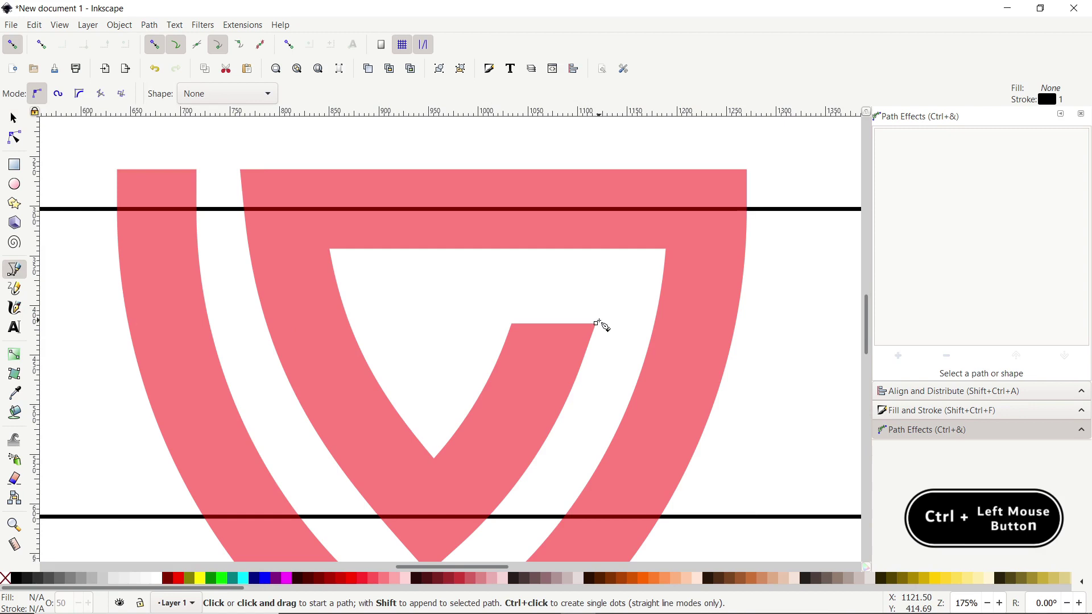
click(595, 323)
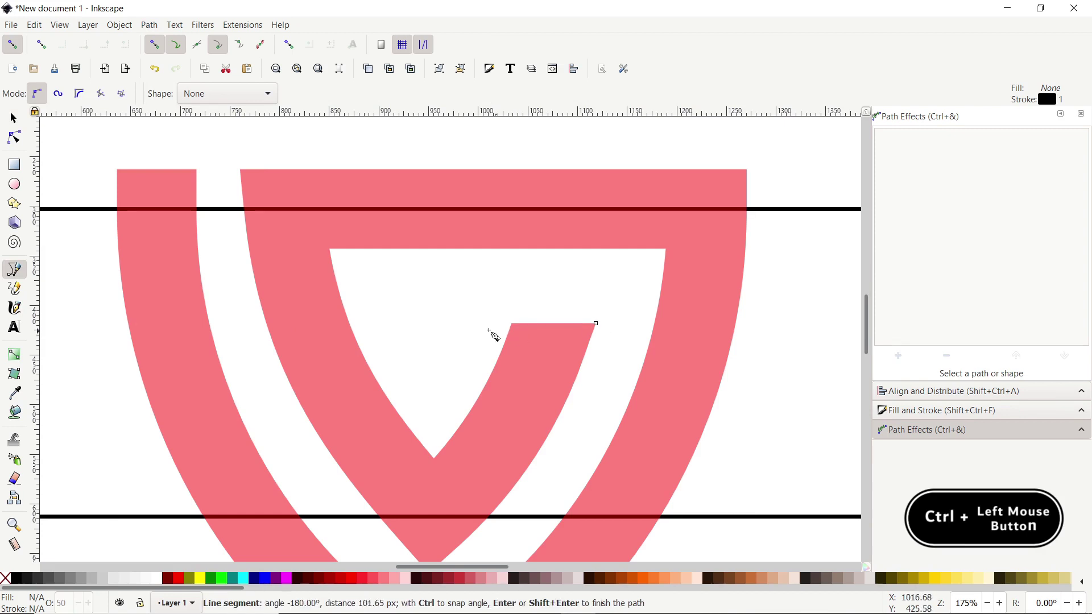
click(431, 324)
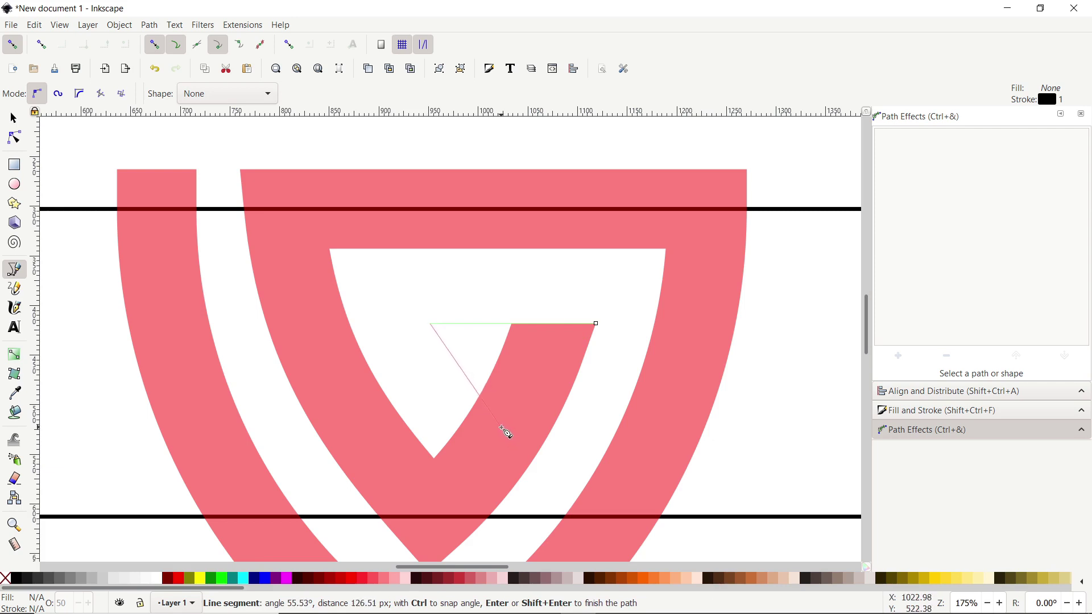
drag(505, 430, 554, 473)
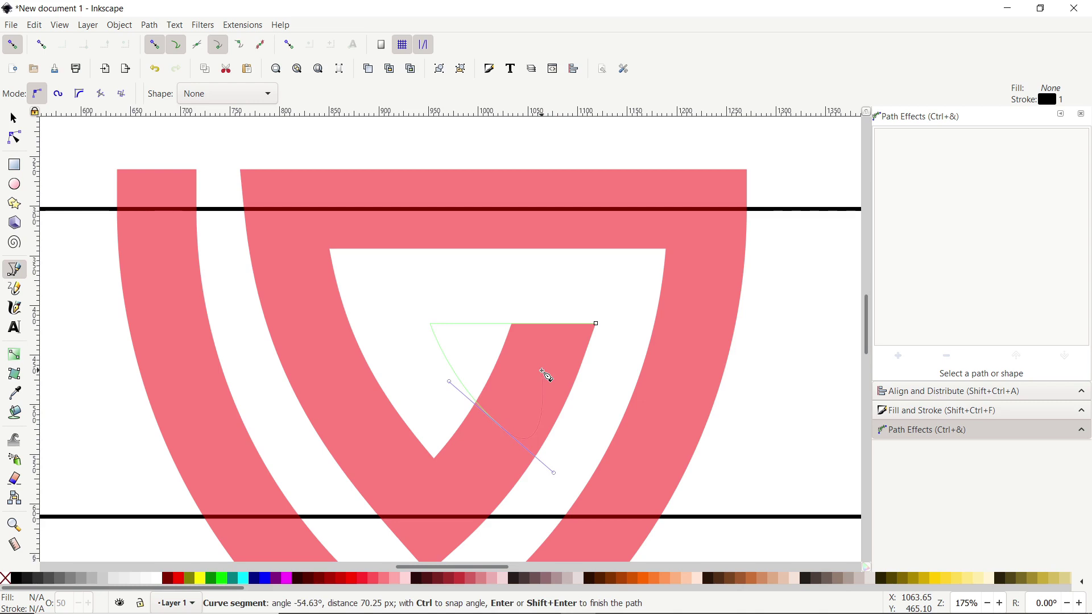
click(596, 324)
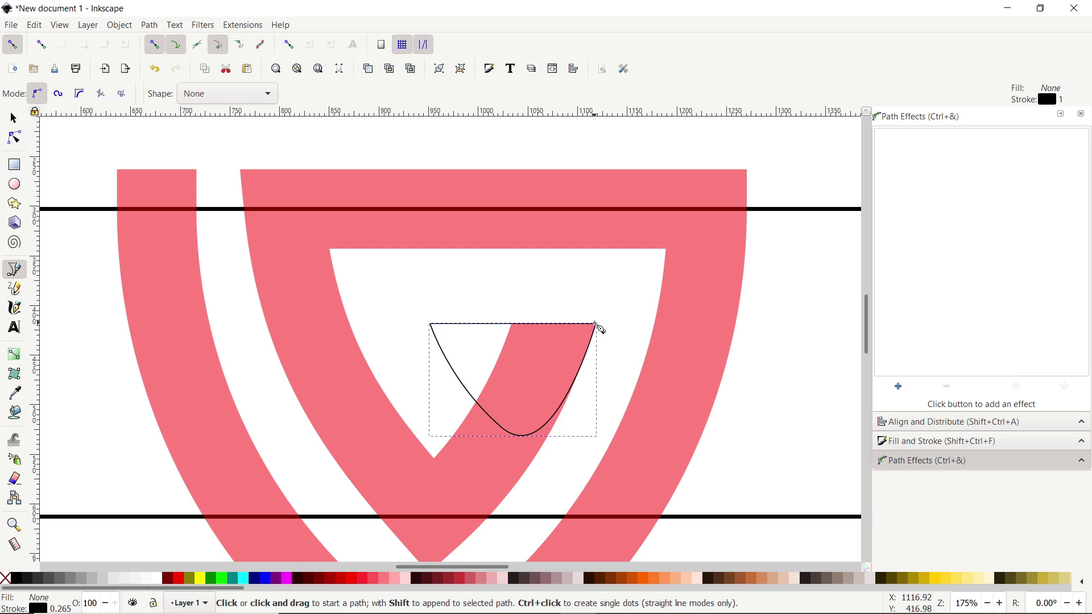
Step: Remove the stroke of the new curved shape and fill it with red
shift+click(85, 508)
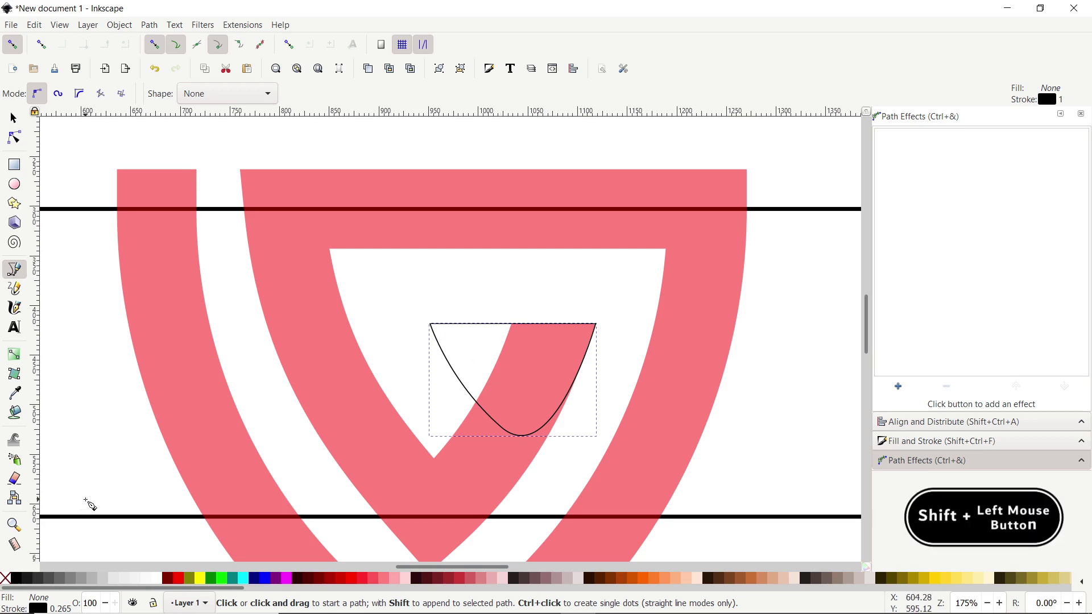
shift+click(5, 578)
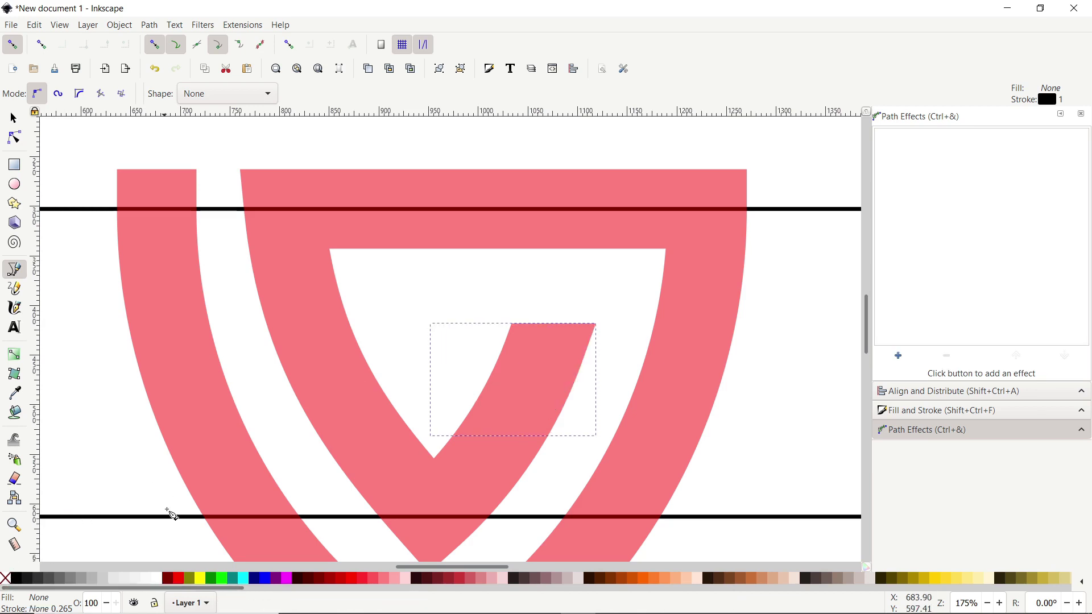
click(179, 579)
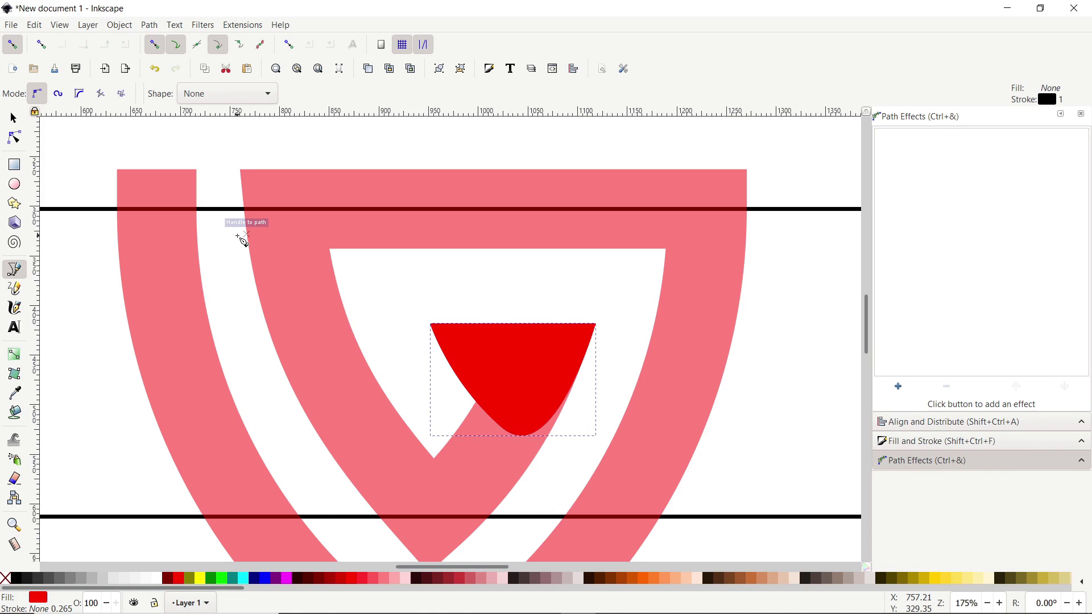
Step: Delete the three horizontal black lines crossing the shield
click(318, 69)
key(Escape)
key(s)
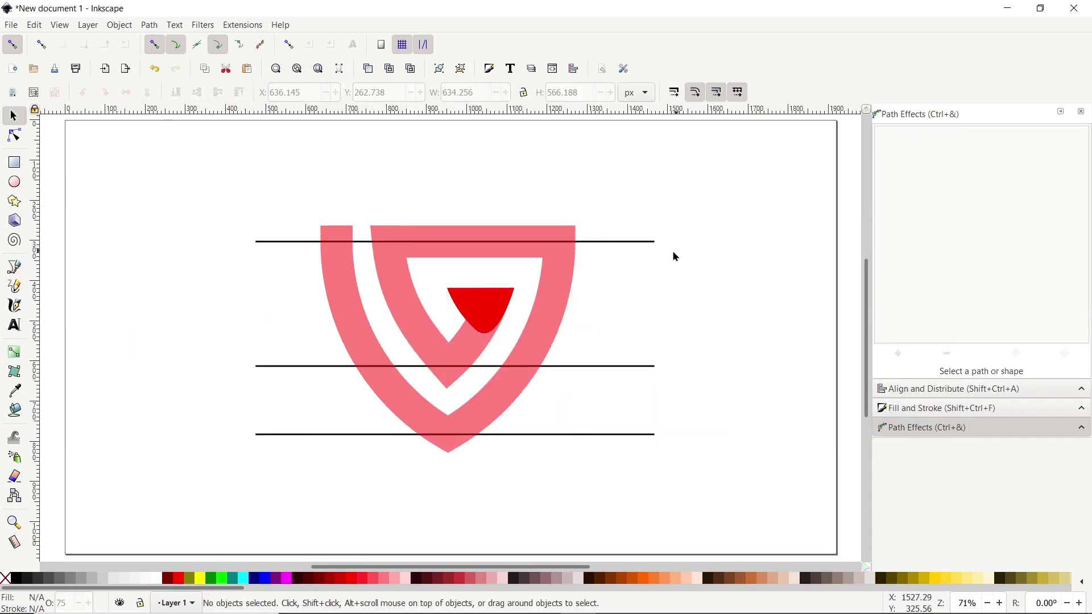
click(635, 243)
key(Delete)
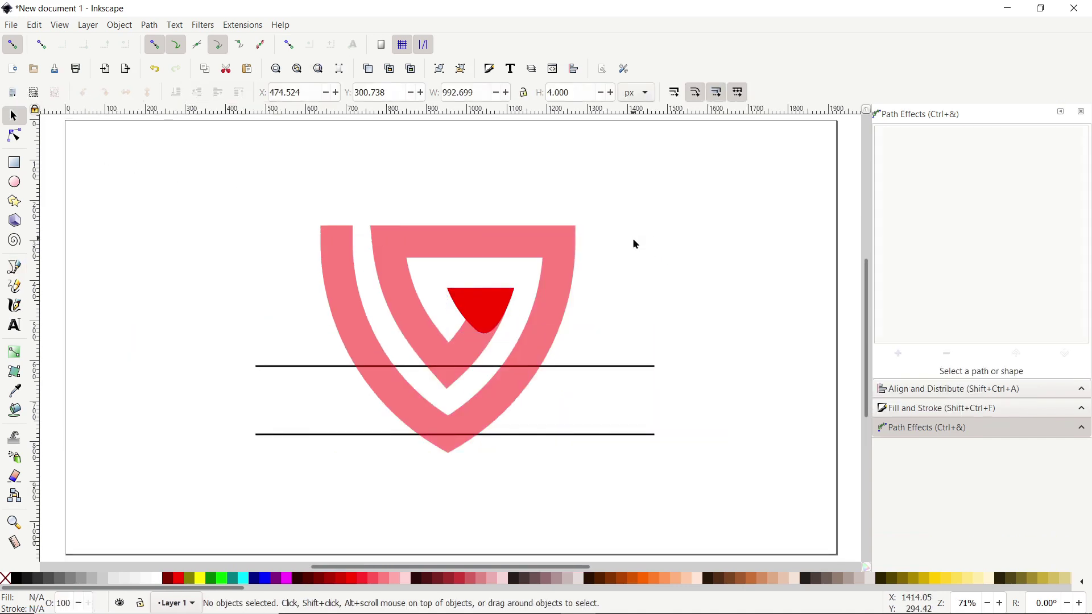
click(636, 440)
key(Delete)
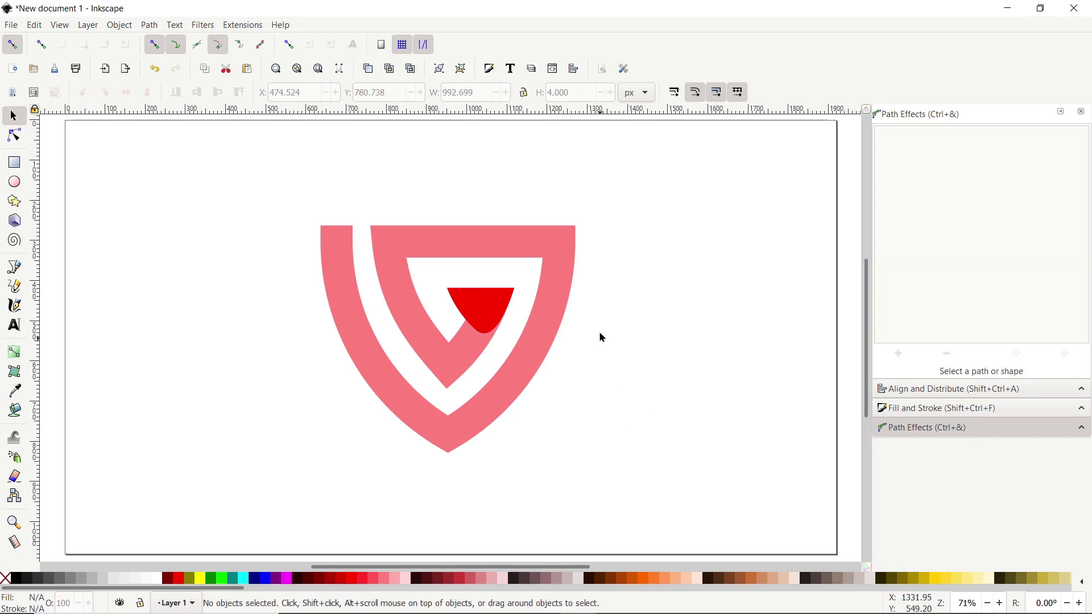
Step: Unite the curved red piece with the shield and scale the result proportionally to about 300 by 267 px, keeping its top edge in place
drag(643, 185, 302, 466)
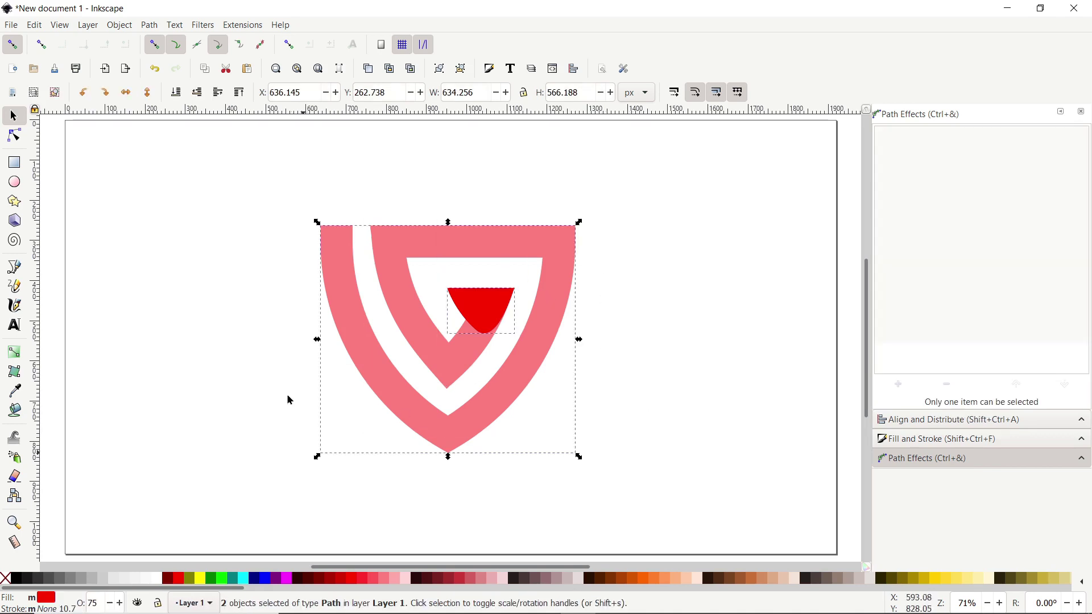
click(150, 25)
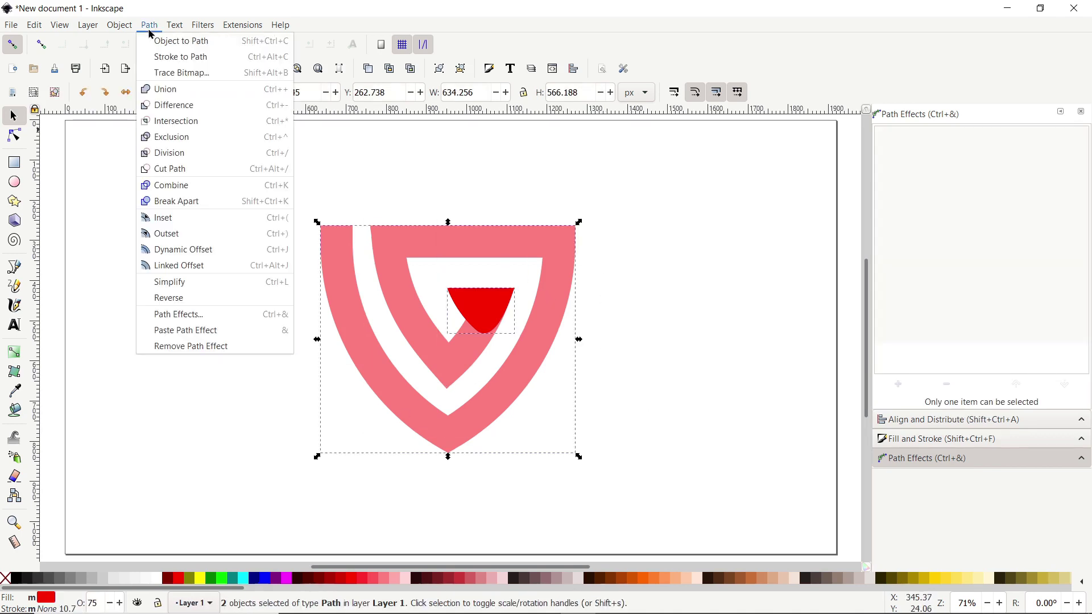
click(171, 90)
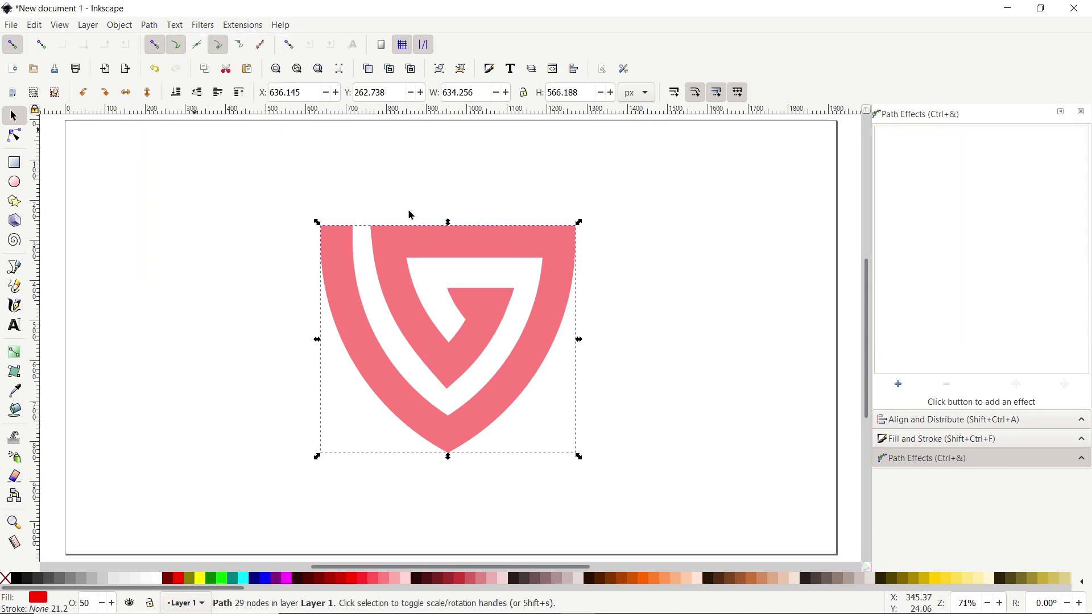
ctrl+click(410, 215)
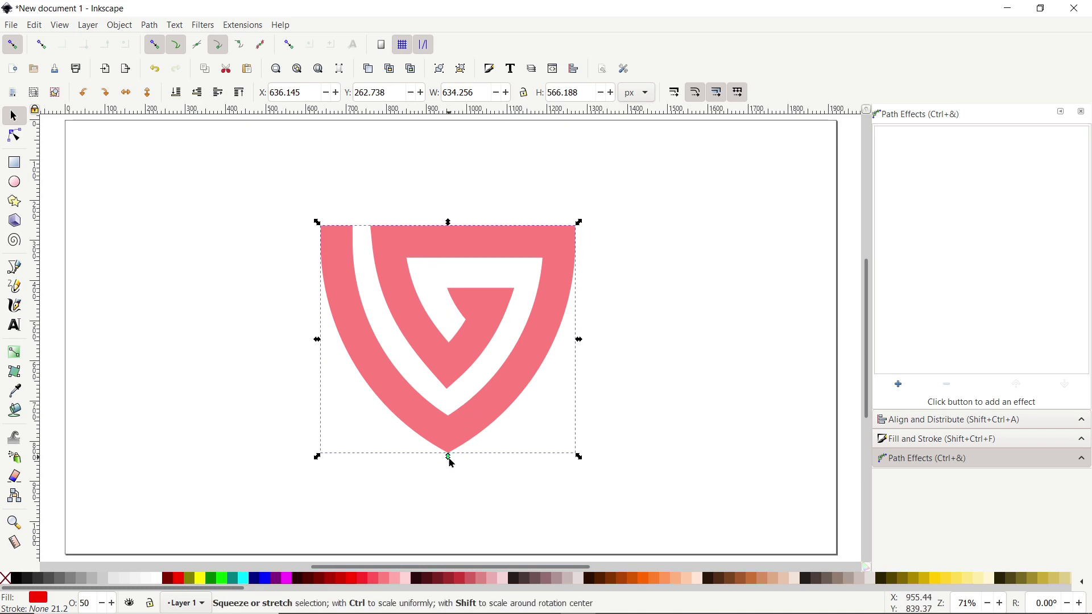
drag(452, 464, 458, 353)
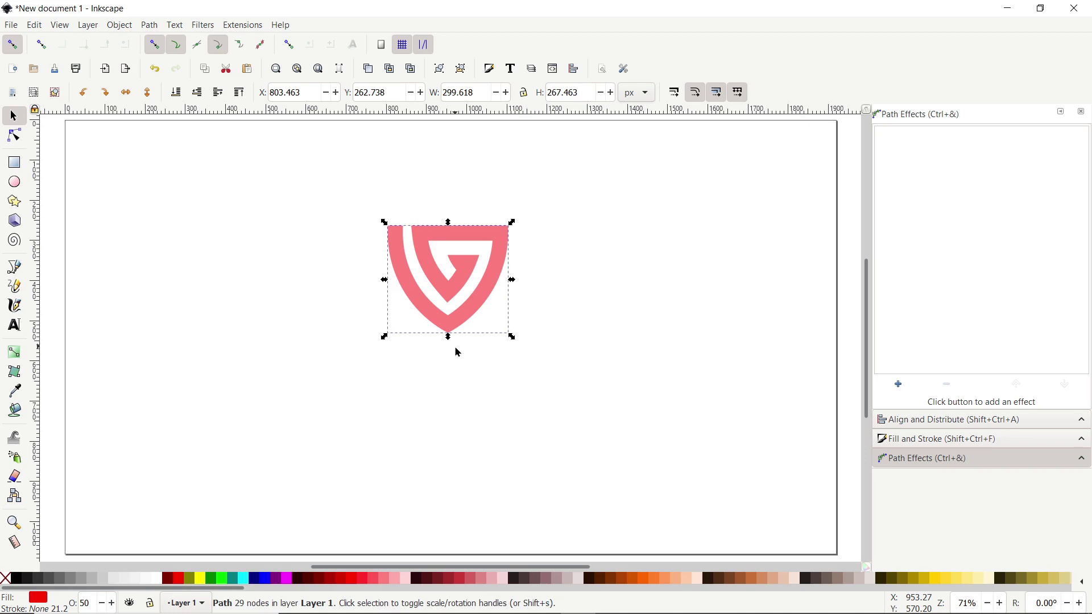
Step: Add the text GOTECHPLUS below the shield
click(14, 327)
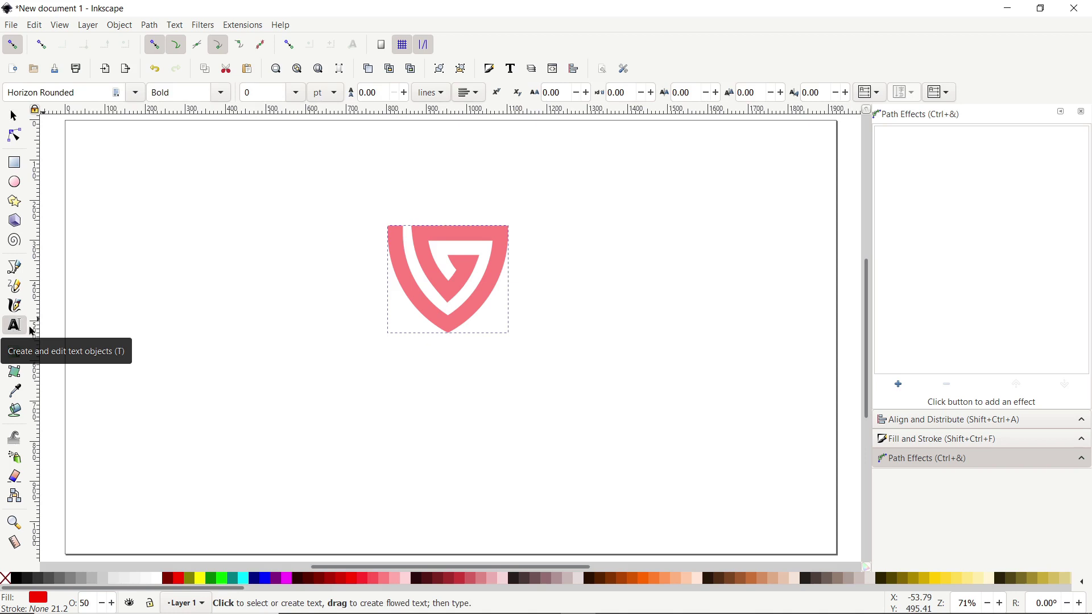
click(396, 405)
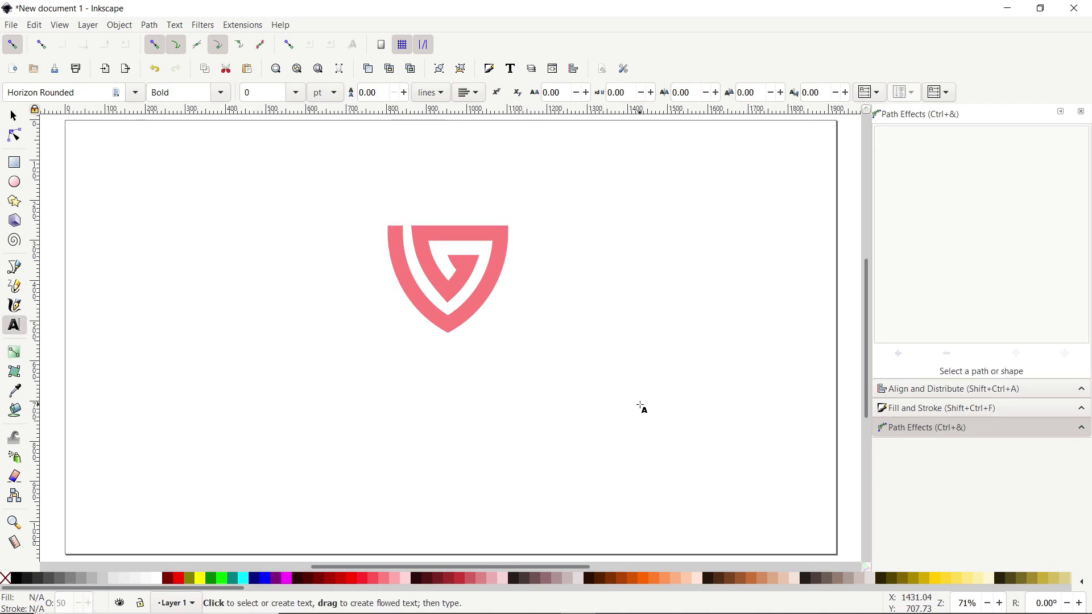
text(GQ)
text(TECH)
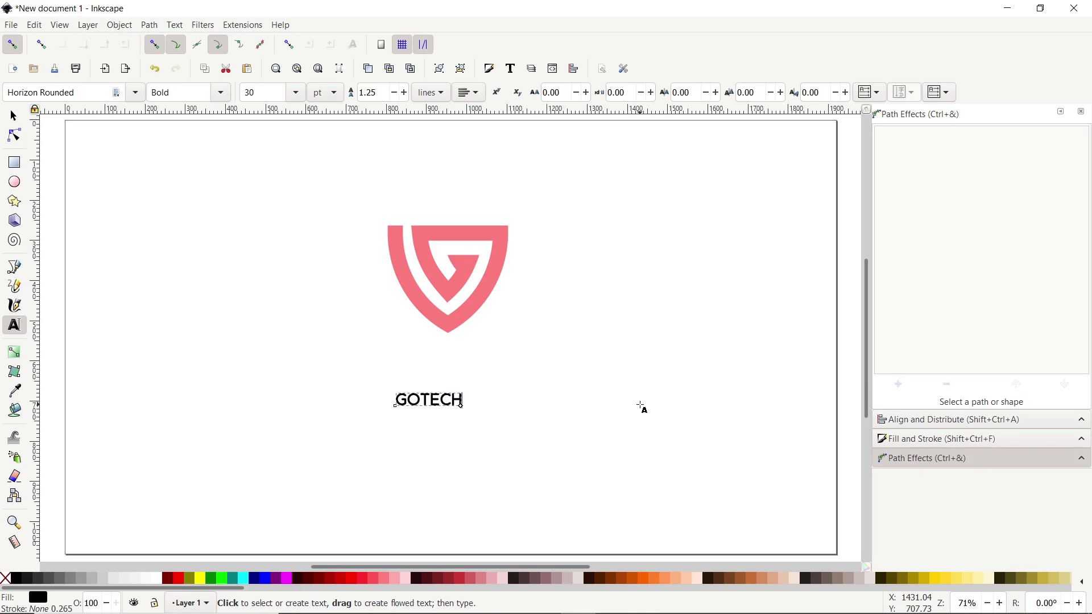
text(PLUS)
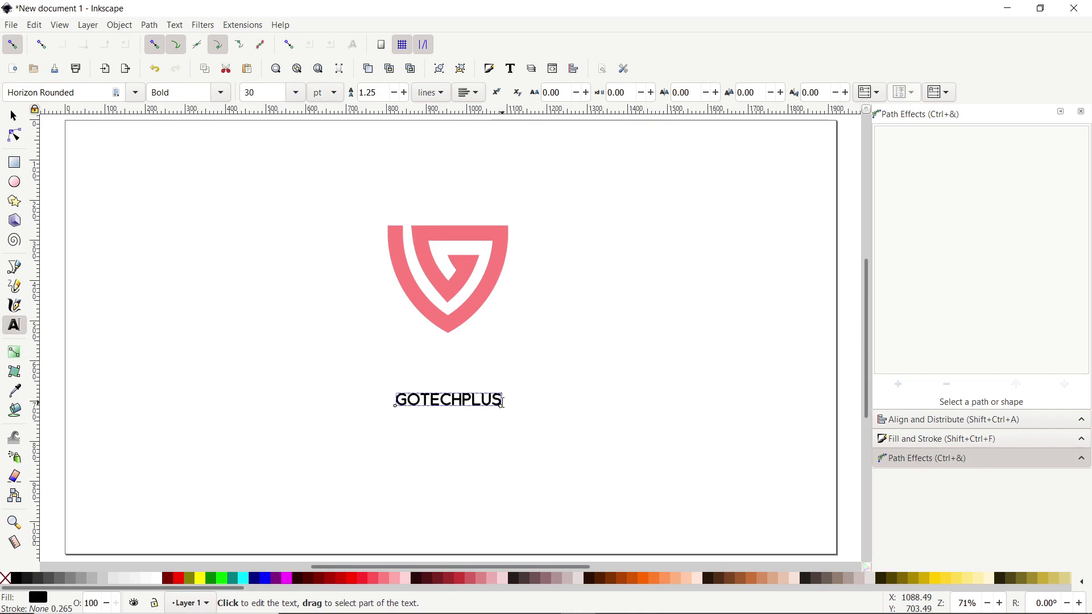
Step: Set the GOTECHPLUS text's size to 72 pt and its font to Poppins
click(298, 92)
click(296, 91)
click(296, 91)
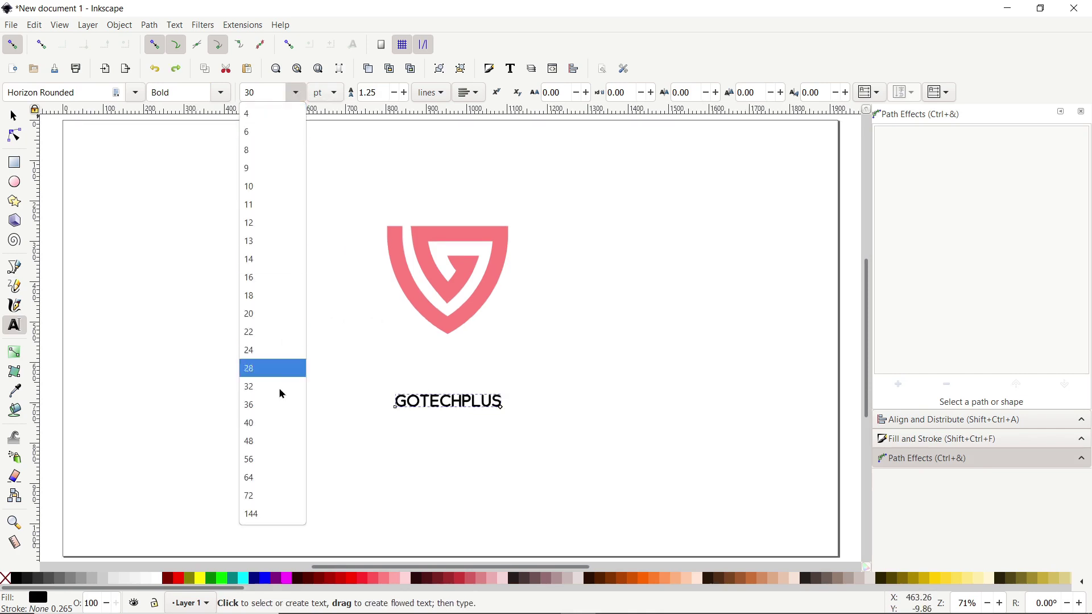
click(273, 494)
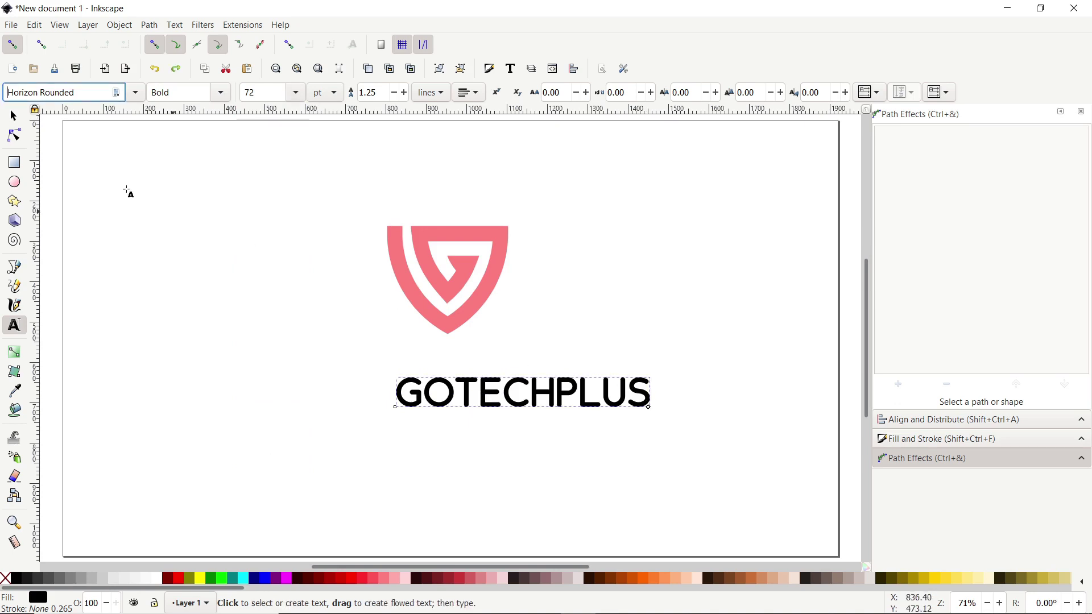
triple_click(34, 92)
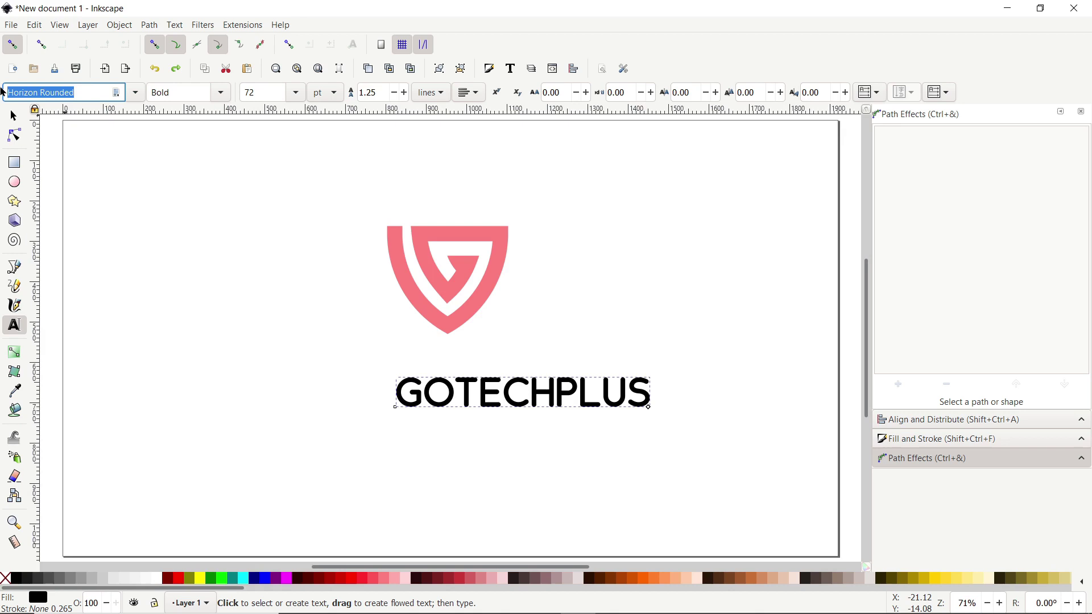
text(Poppins)
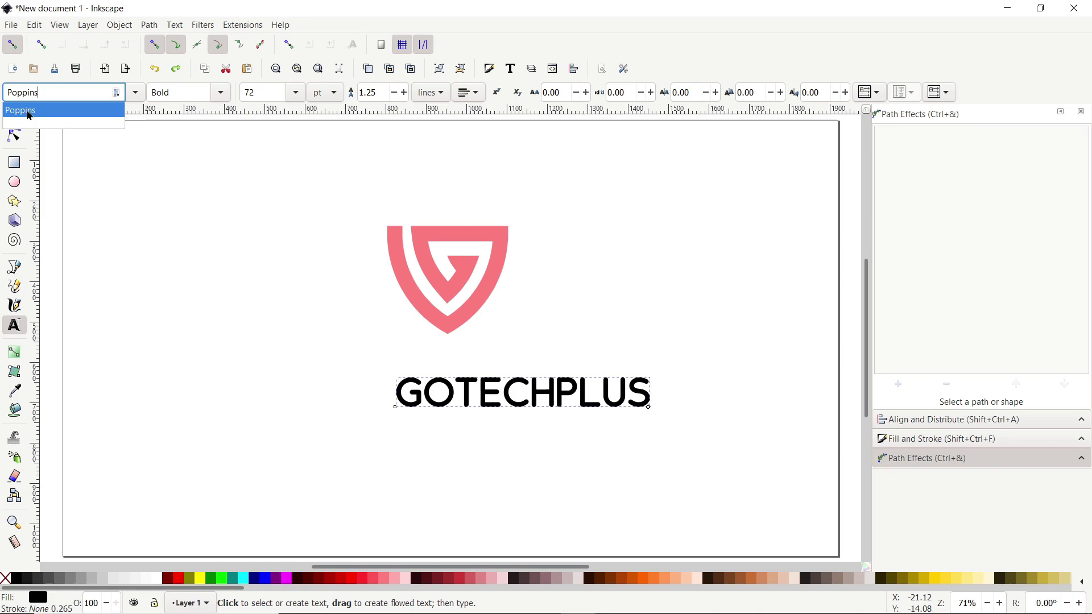
click(30, 115)
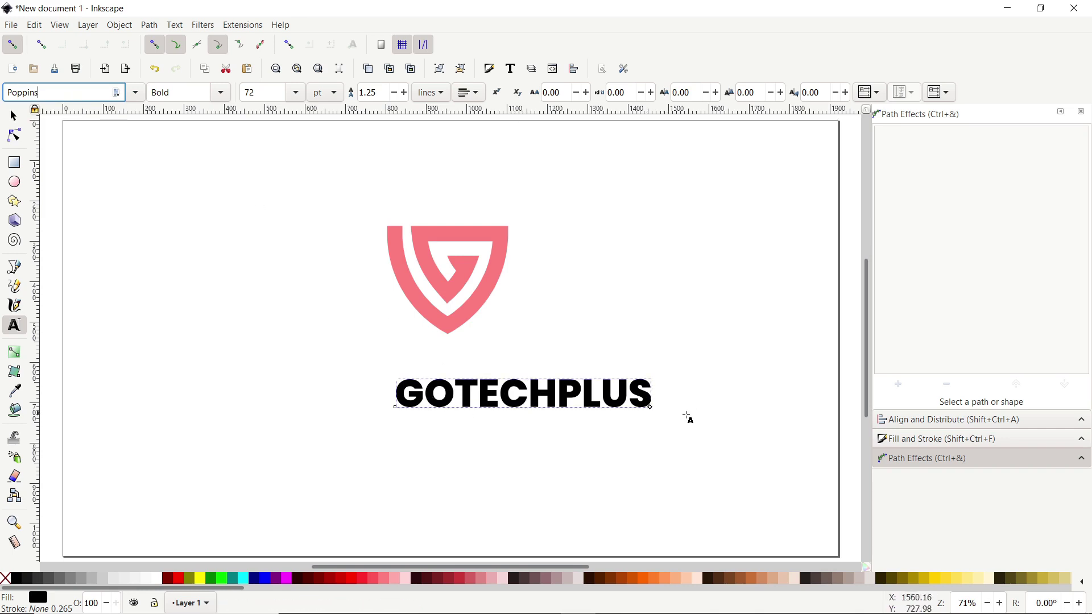
Step: Open the letter spacing value of the GOTECHPLUS text for editing
click(555, 93)
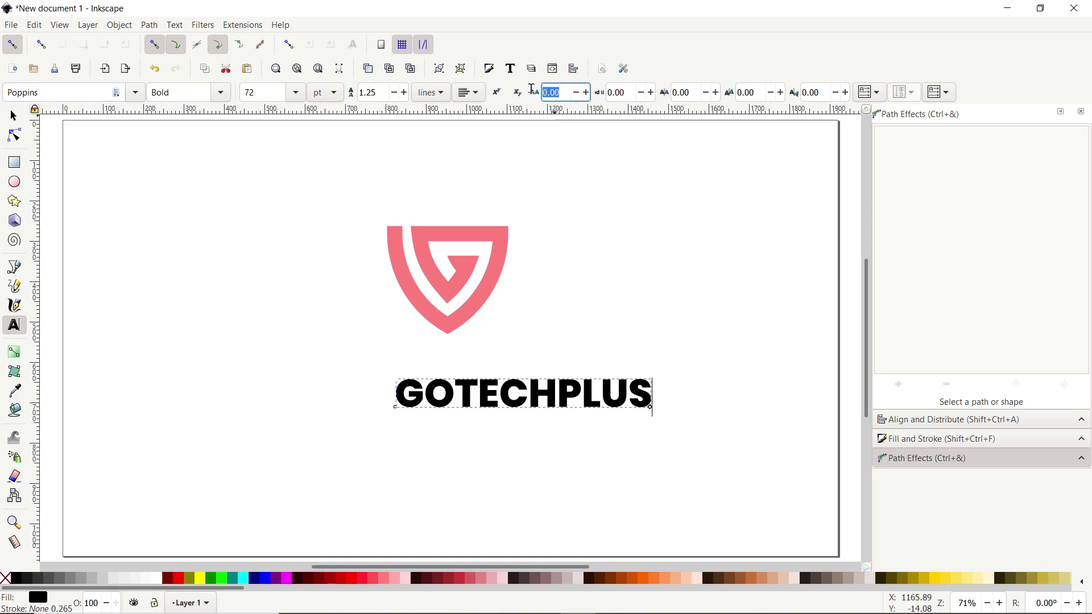